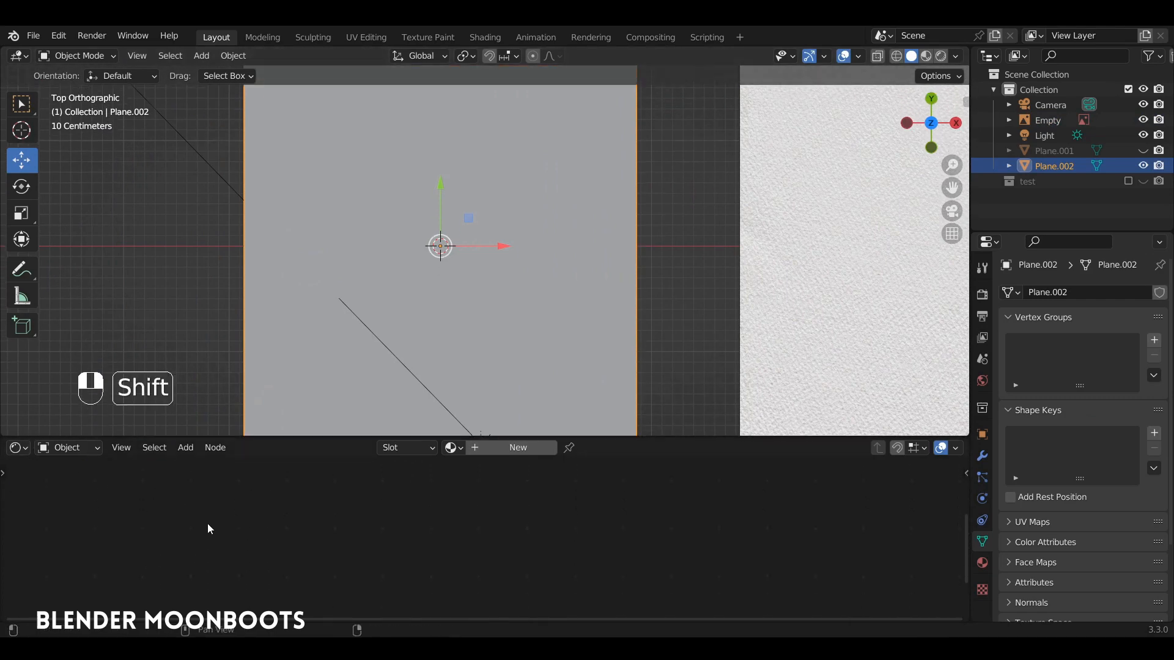
- Create a new material for Plane.002 and enlarge the shader node area to show its nodes
key(shift+F3)
key(shift+F3)
key(shift+F3)
key(shift+F3)
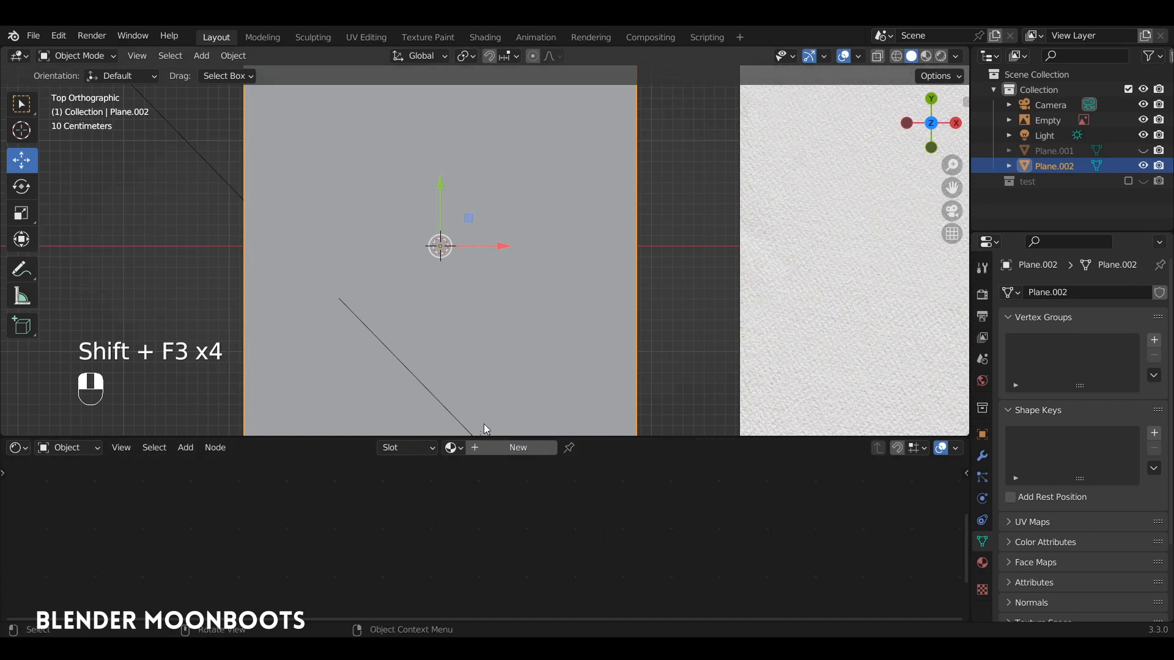
click(508, 447)
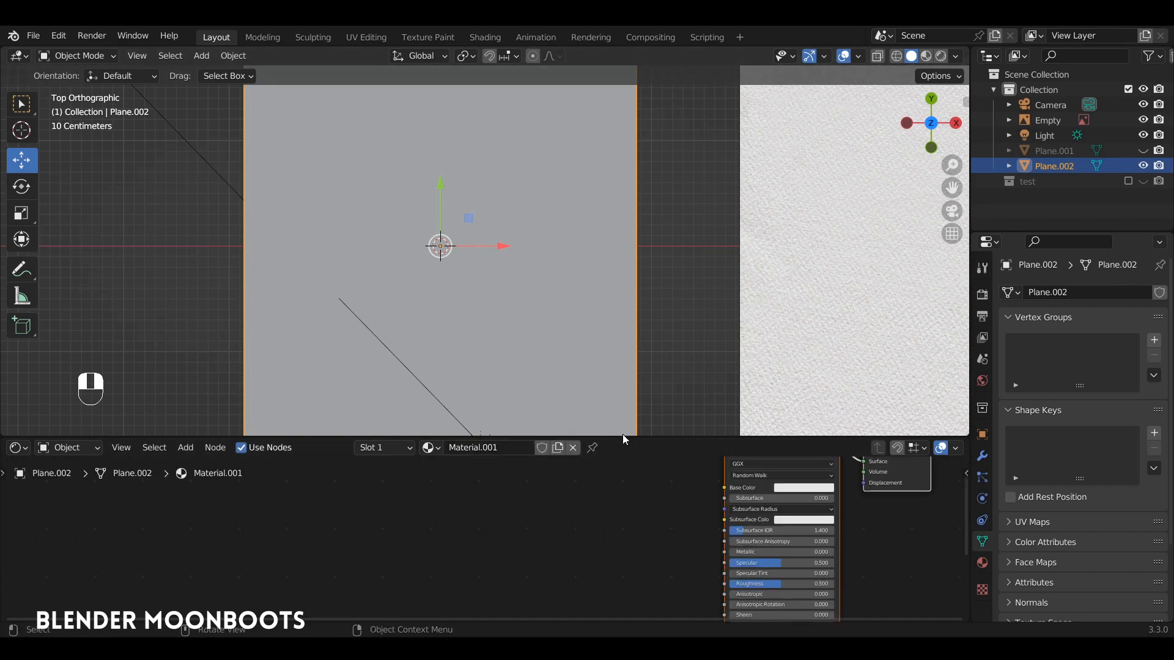
drag(623, 436, 651, 320)
middle_drag(651, 321, 355, 309)
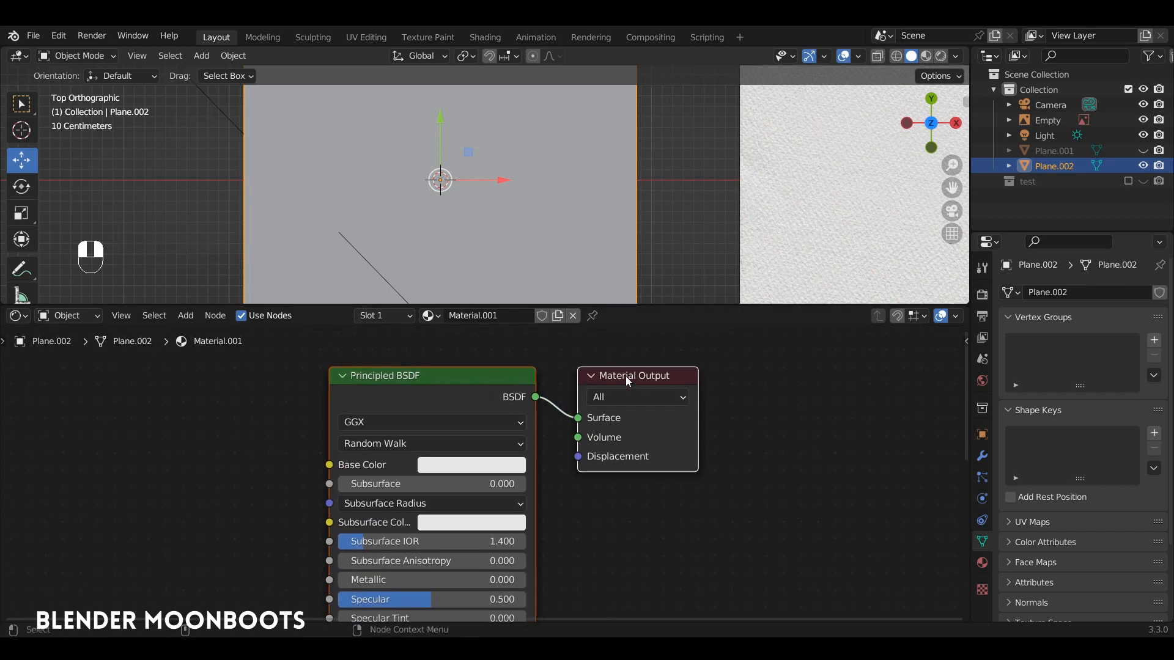
- Move the Principled BSDF node aside and add a Texture Coordinate, Mapping and Image Texture setup feeding its Base Color
click(540, 360)
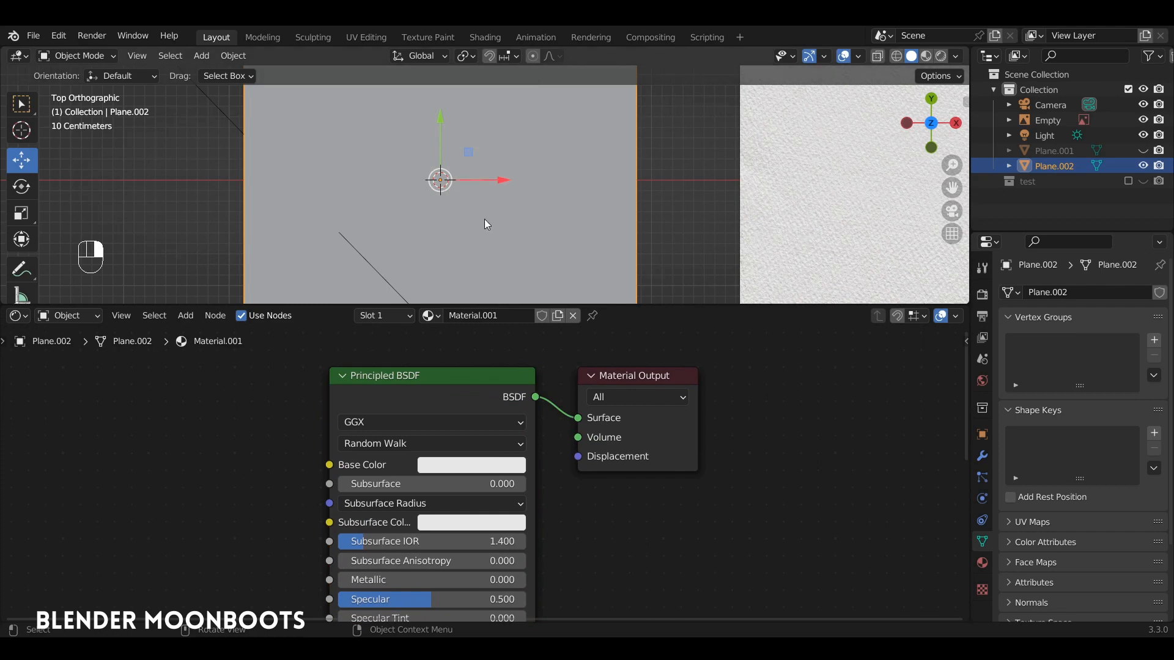
drag(454, 372, 581, 381)
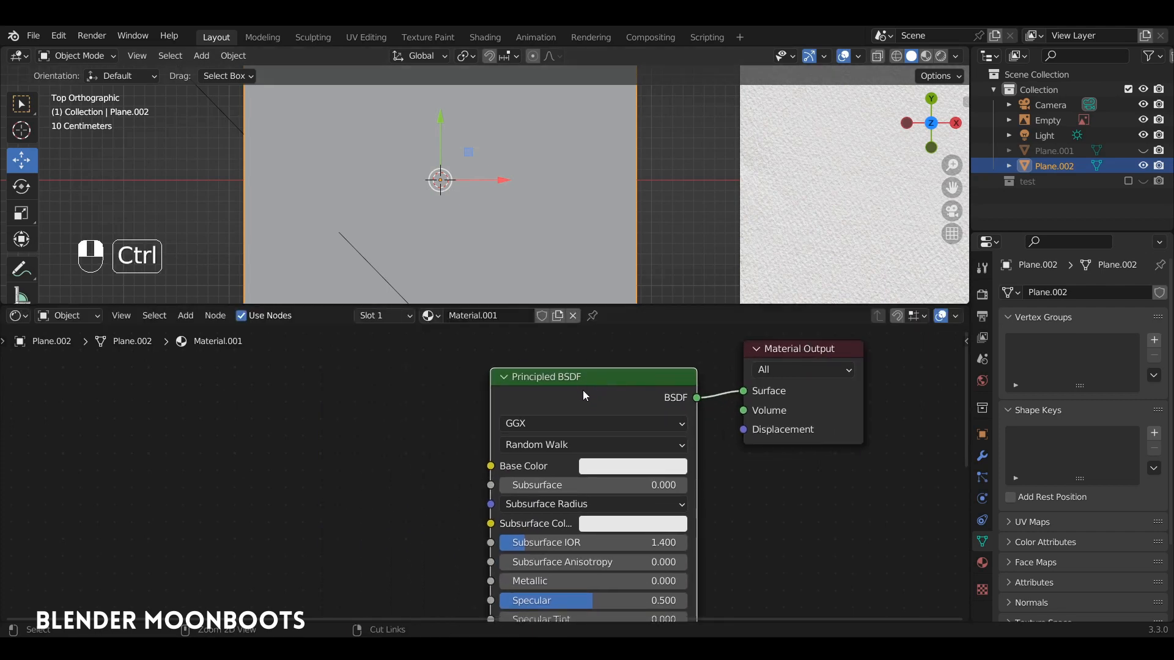
key(ctrl+t)
ctrl+scroll(471, 401, left, 3)
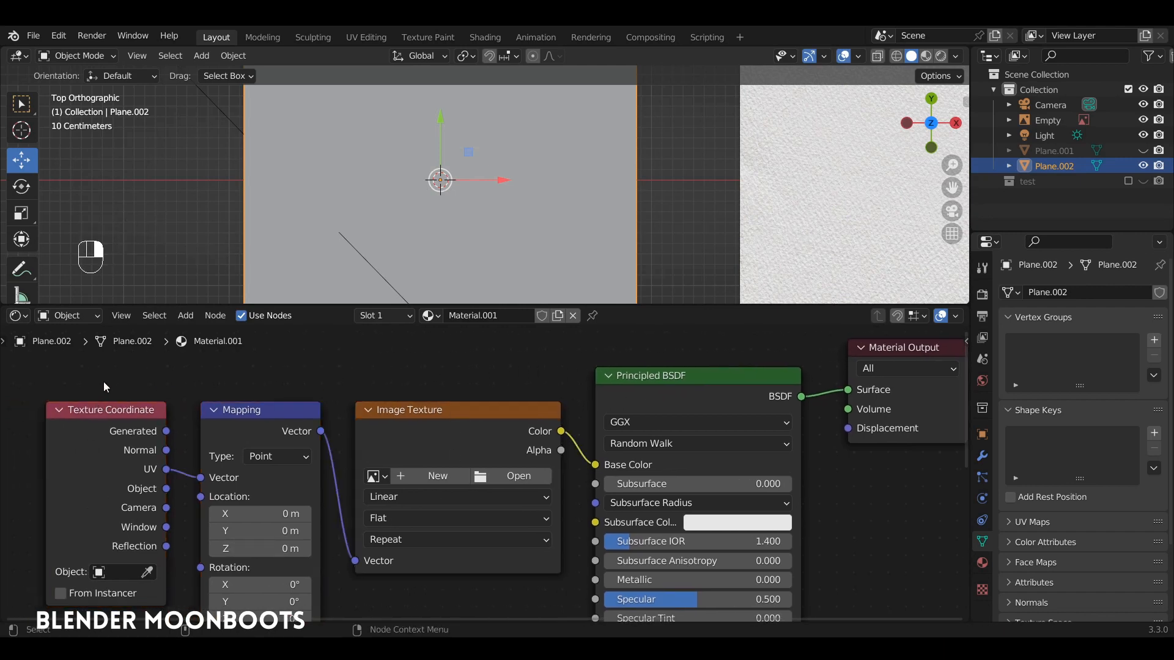
- Spread out the Texture Coordinate, Mapping and Image Texture nodes to leave more space between them
drag(96, 403, 98, 409)
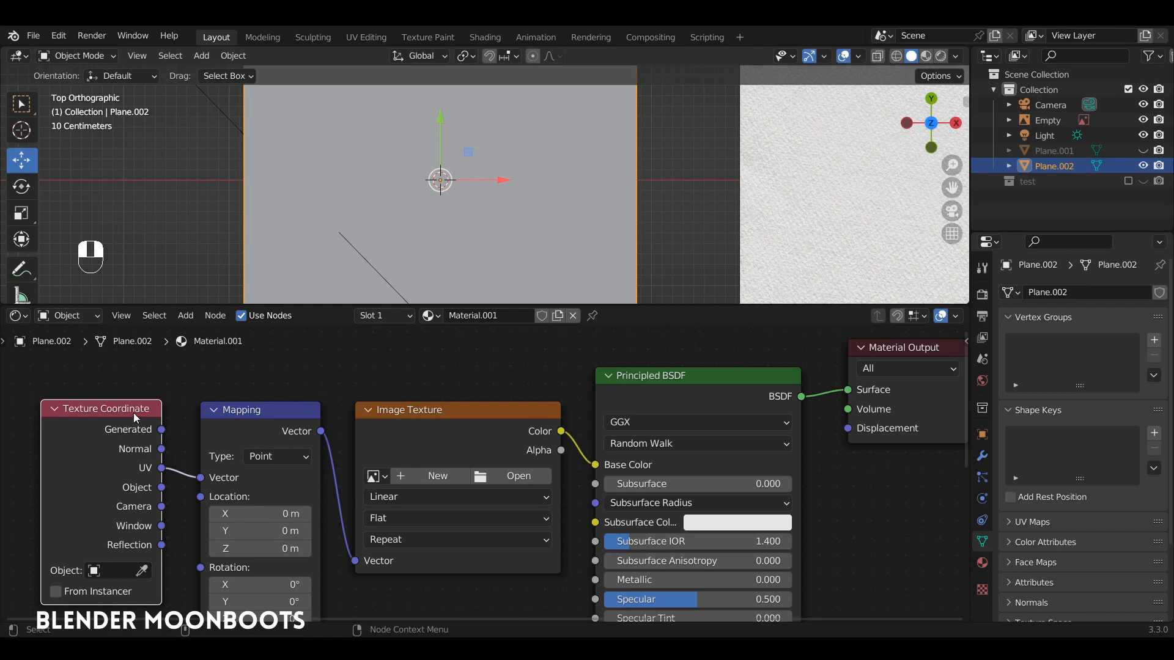
drag(134, 413, 19, 409)
drag(237, 405, 222, 400)
ctrl+alt+drag(306, 373, 364, 355)
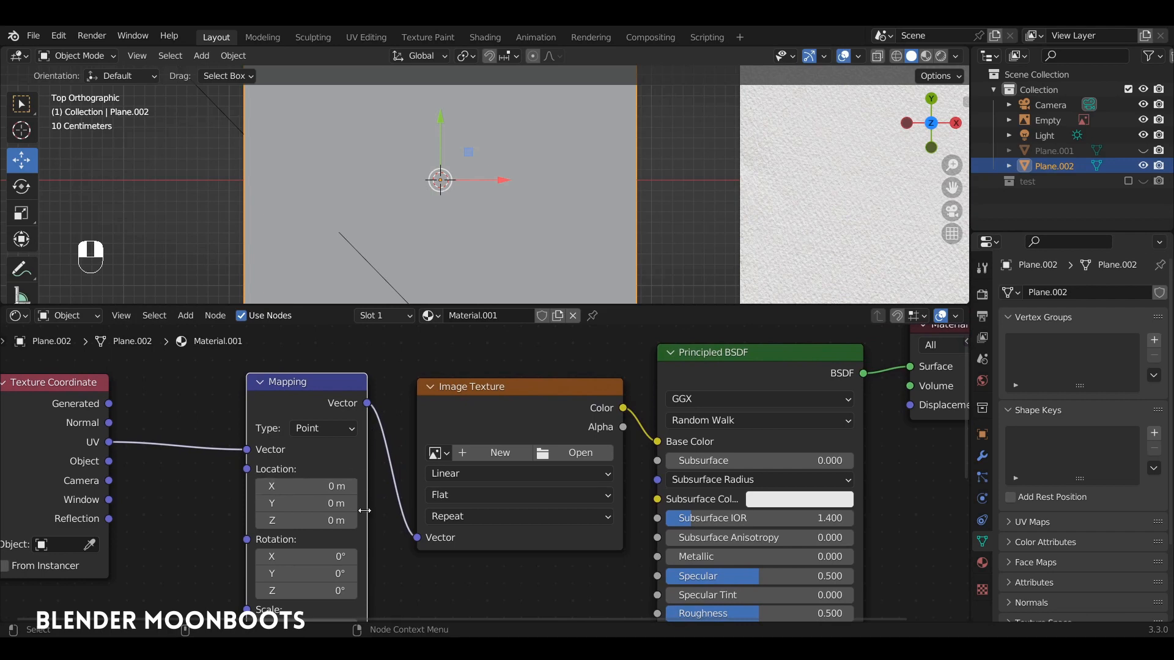
ctrl+alt+drag(337, 538, 350, 459)
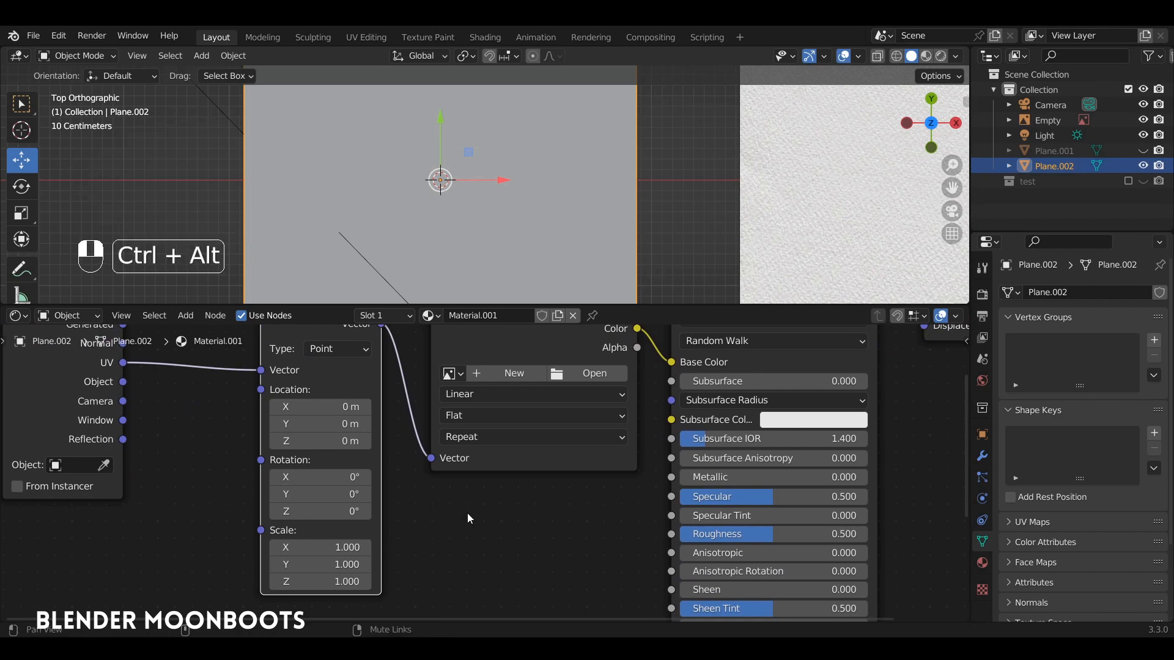
ctrl+alt+drag(467, 513, 361, 632)
drag(219, 424, 166, 433)
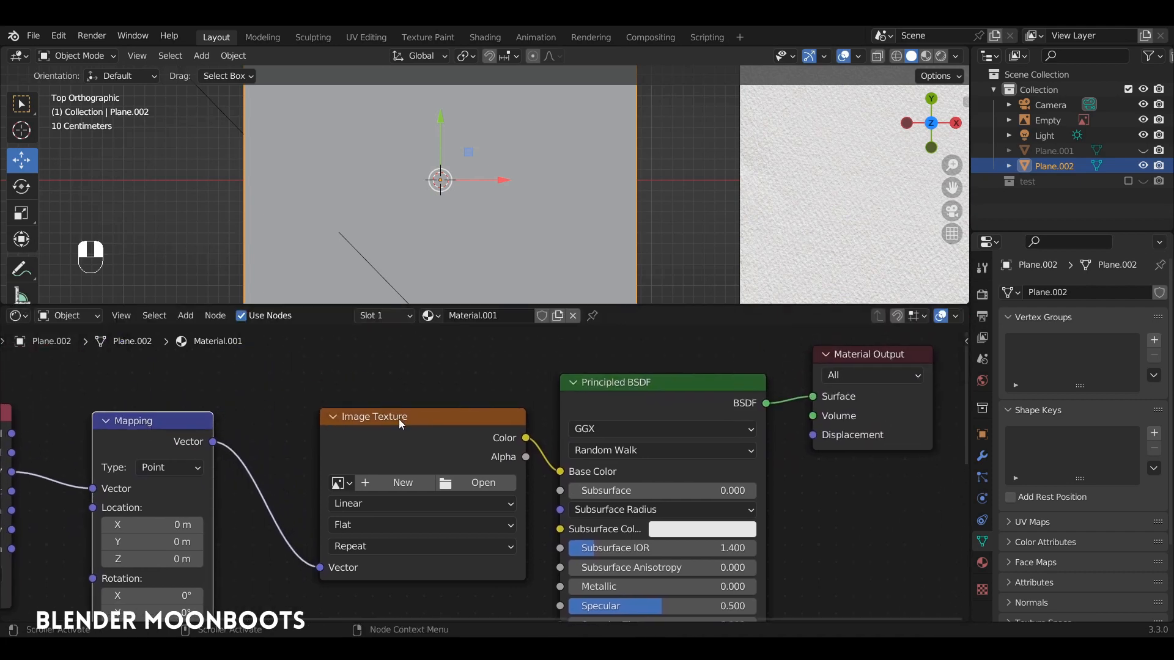
drag(401, 420, 332, 407)
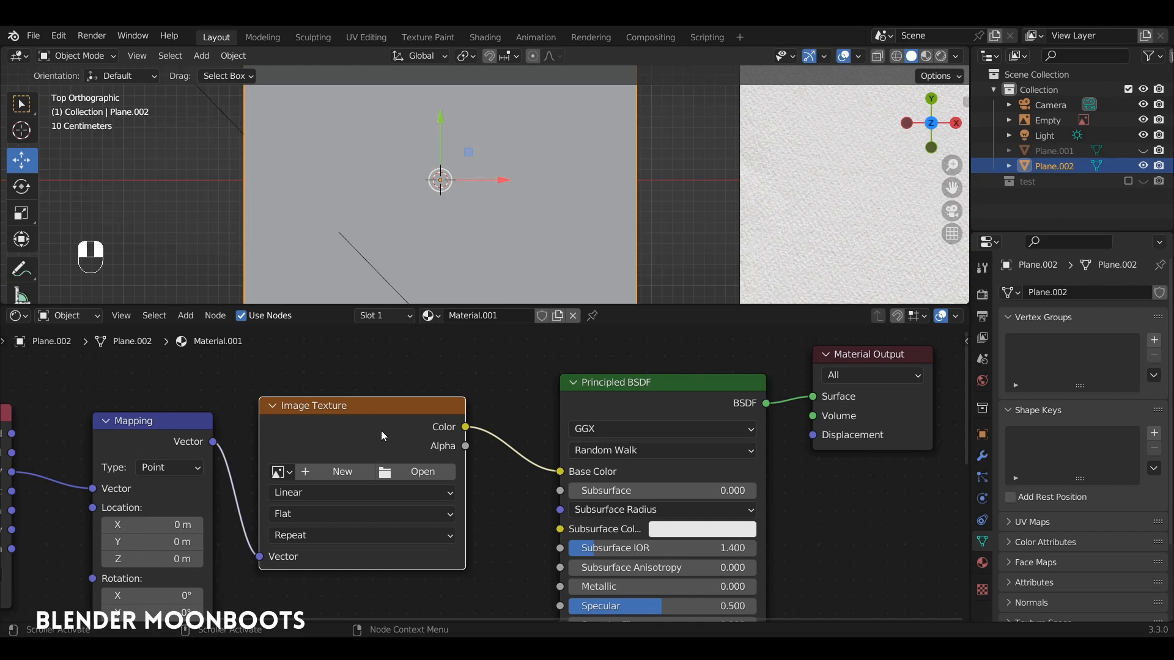
- Convert the Image Texture node to a Wave Texture and set the viewport shading to Material Preview
key(shift+s)
mouse_move(373, 434)
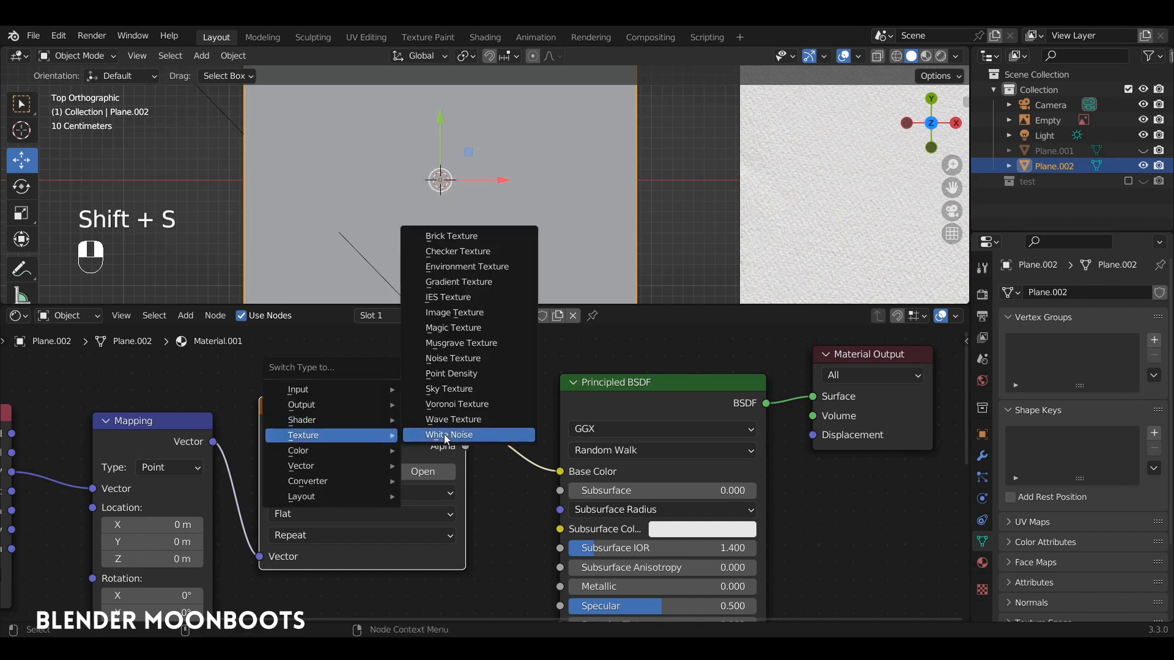
click(494, 421)
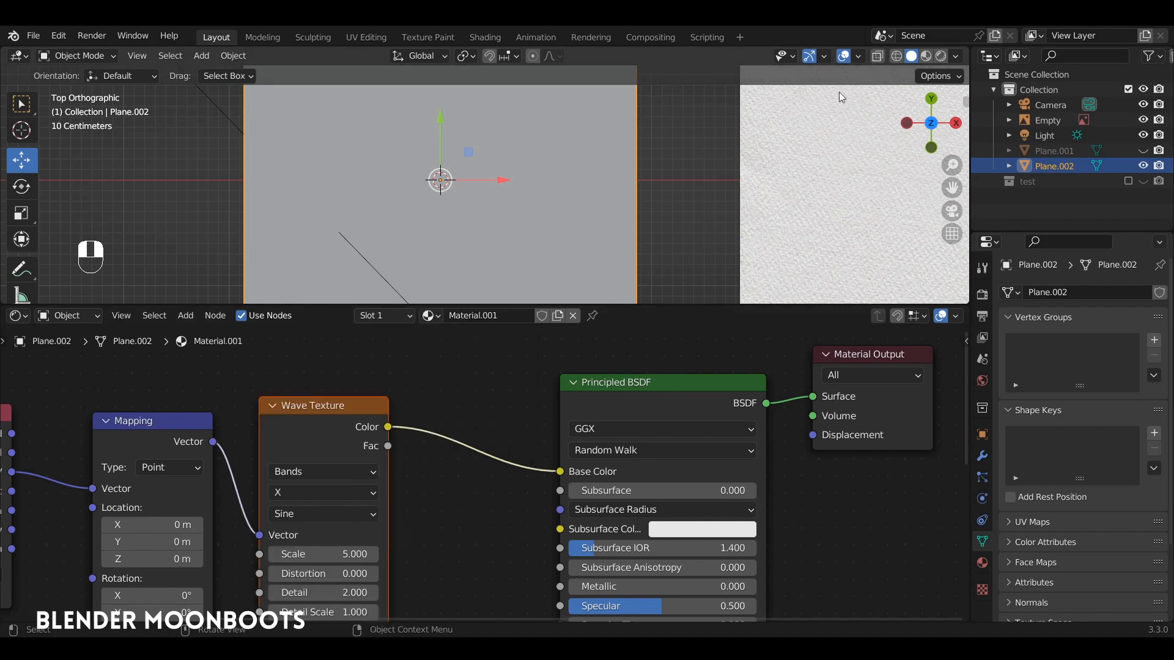
click(926, 56)
- Move the paper reference image along X closer to the plane, reselect Plane.002 and examine the paper texture up close
ctrl+alt+drag(580, 251, 493, 201)
click(603, 211)
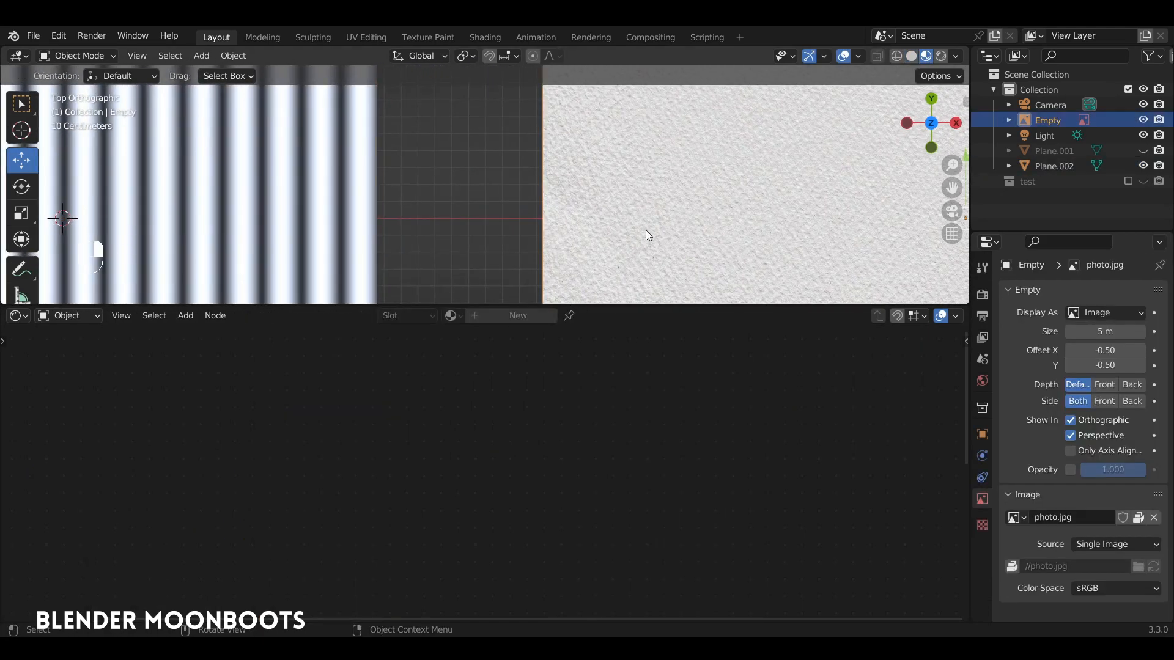
key(g)
key(x)
click(521, 230)
click(355, 235)
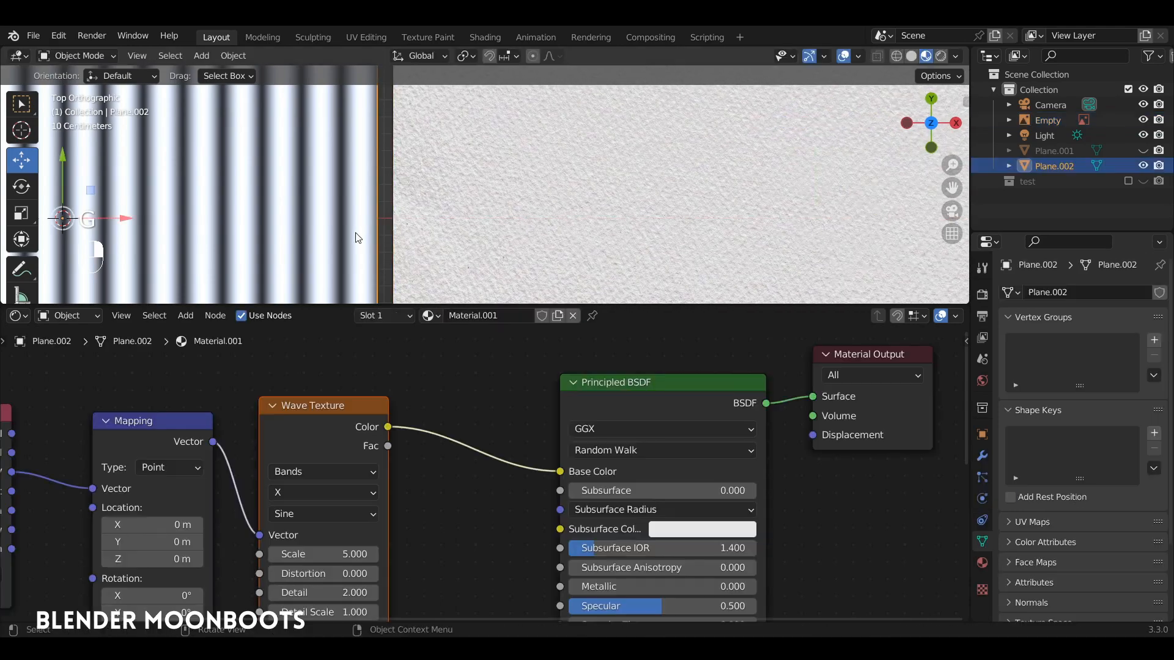
ctrl+alt+drag(435, 224, 628, 259)
alt+shift+drag(679, 220, 494, 178)
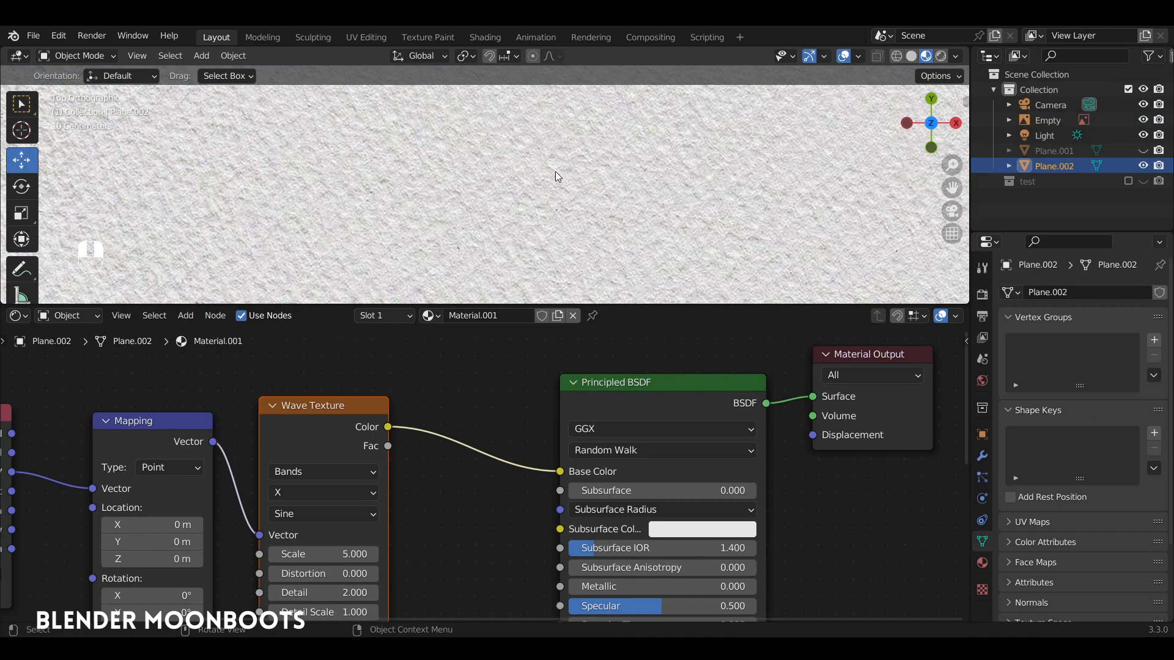
ctrl+alt+drag(555, 171, 678, 187)
- Enlarge the node area and move the Texture Coordinate node farther from the Mapping node
alt+shift+drag(658, 346, 633, 389)
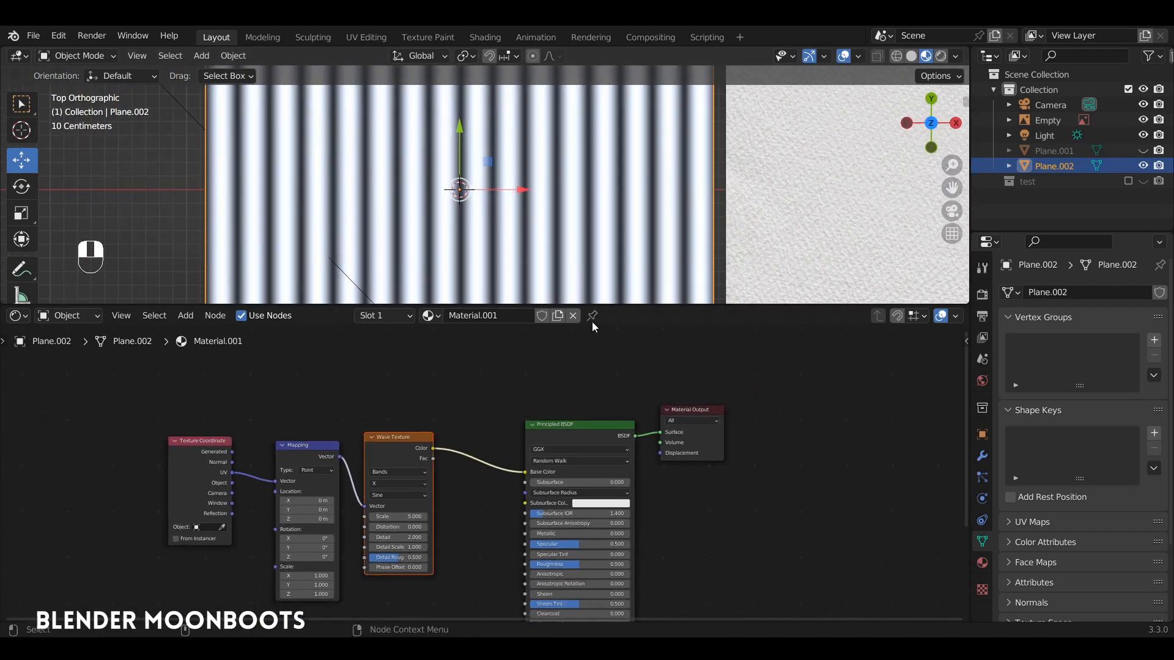
drag(573, 305, 571, 182)
alt+drag(510, 284, 649, 250)
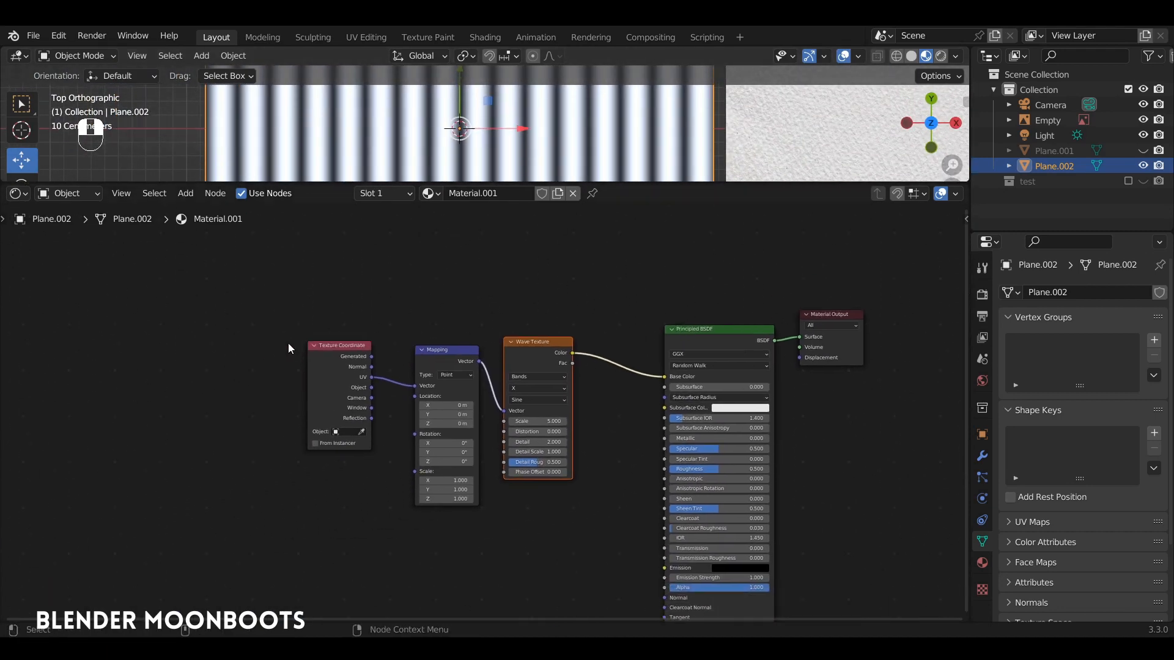
drag(330, 346, 166, 317)
- Move the Mapping and Wave Texture nodes up together and place a duplicate of the pair below them
drag(387, 288, 559, 408)
key(g)
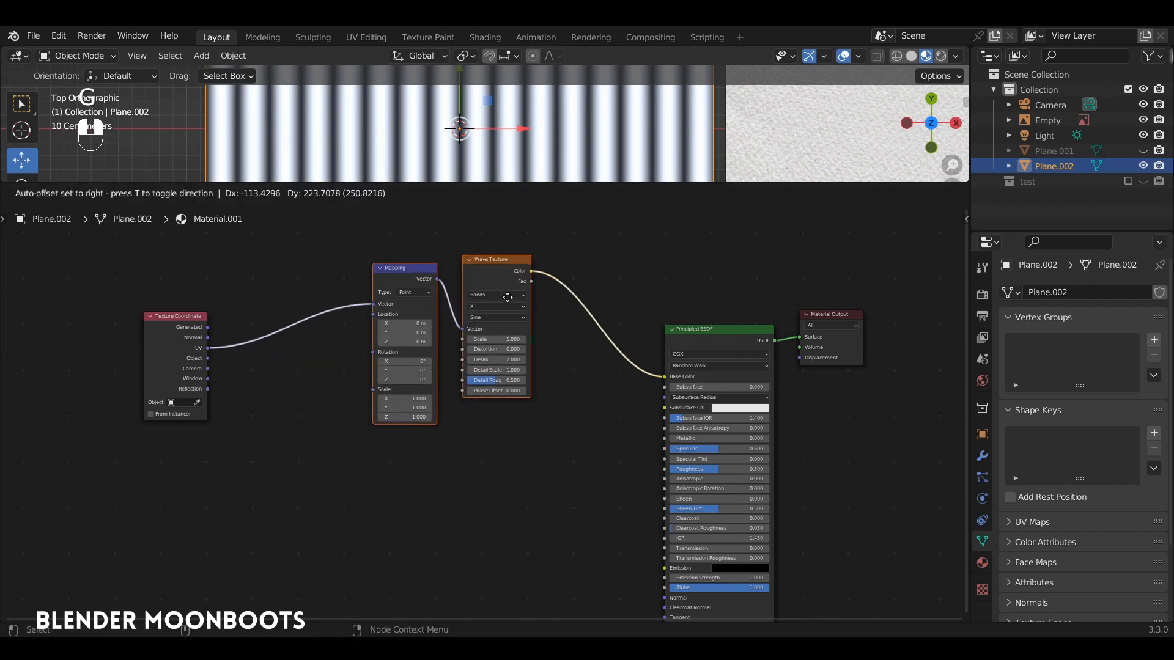
click(503, 284)
key(shift+d)
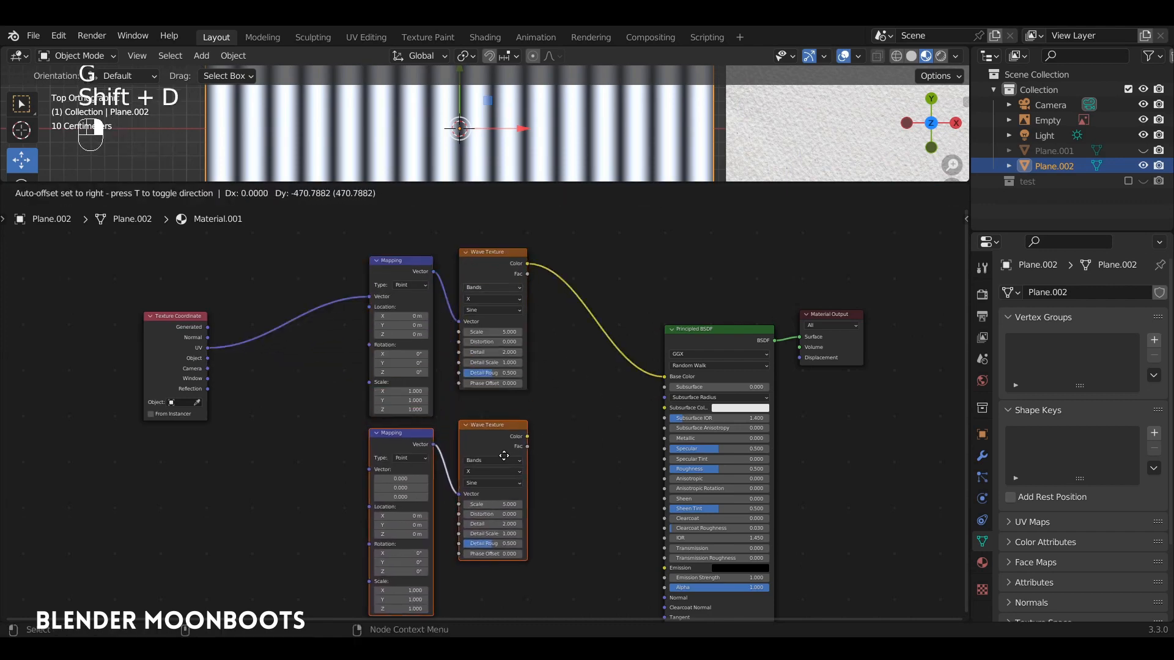
click(507, 453)
alt+drag(546, 388, 596, 333)
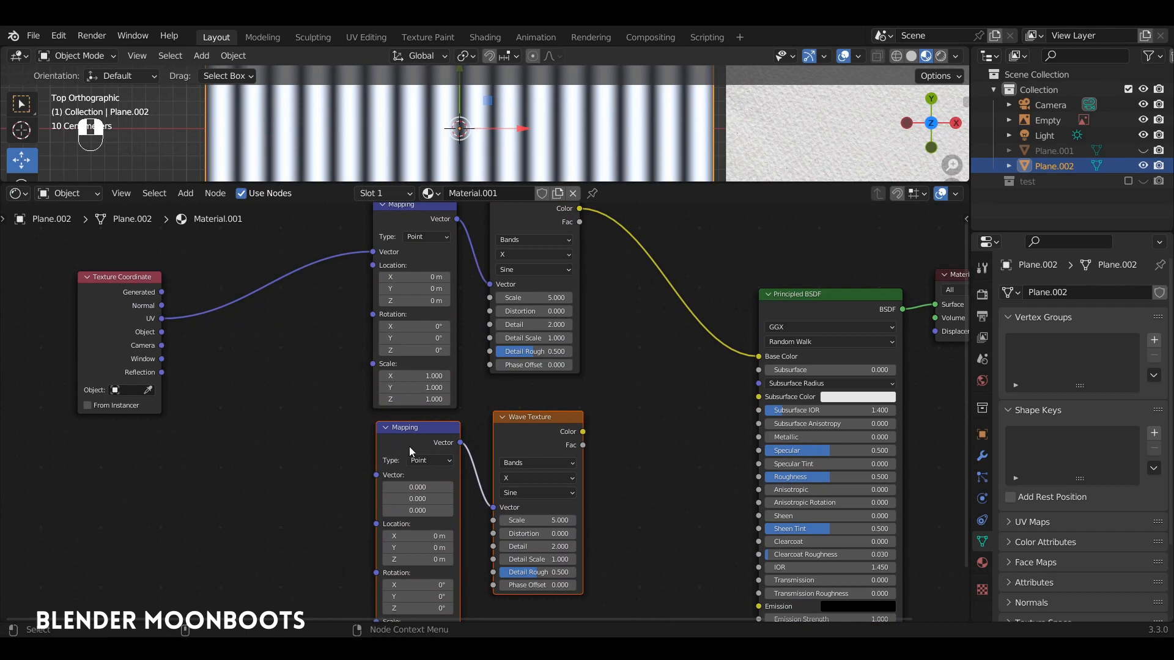
- Add a reroute on the UV link and connect it to the duplicated Mapping node's Vector input
ctrl+alt+middle_drag(316, 385, 369, 403)
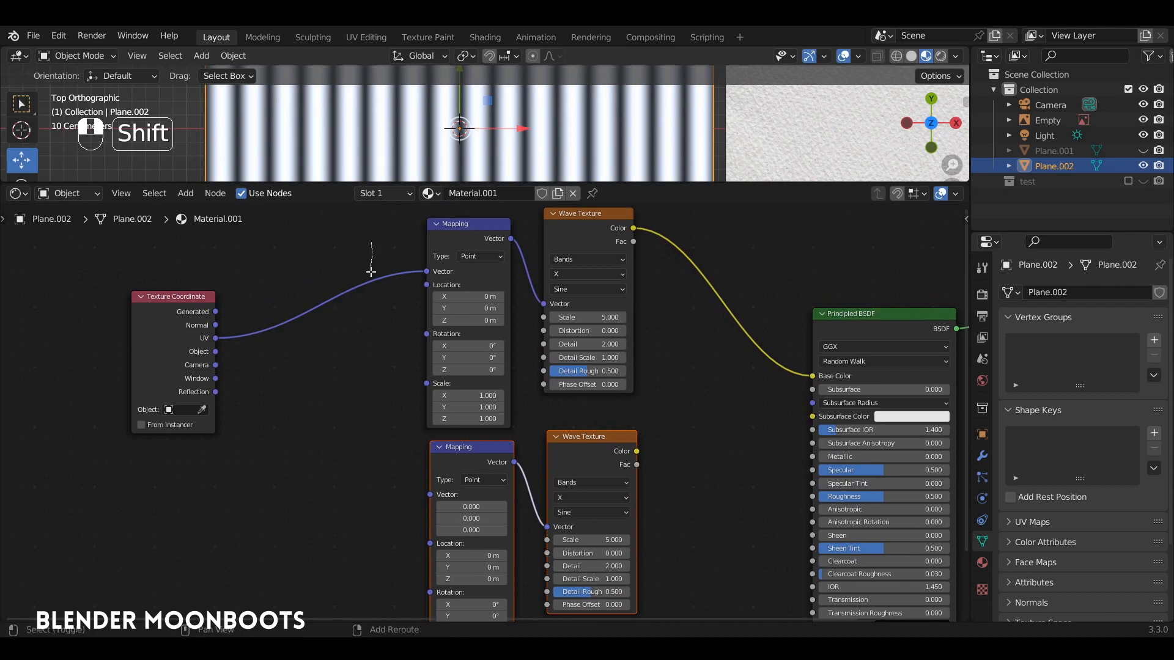
shift+right_drag(370, 268, 374, 298)
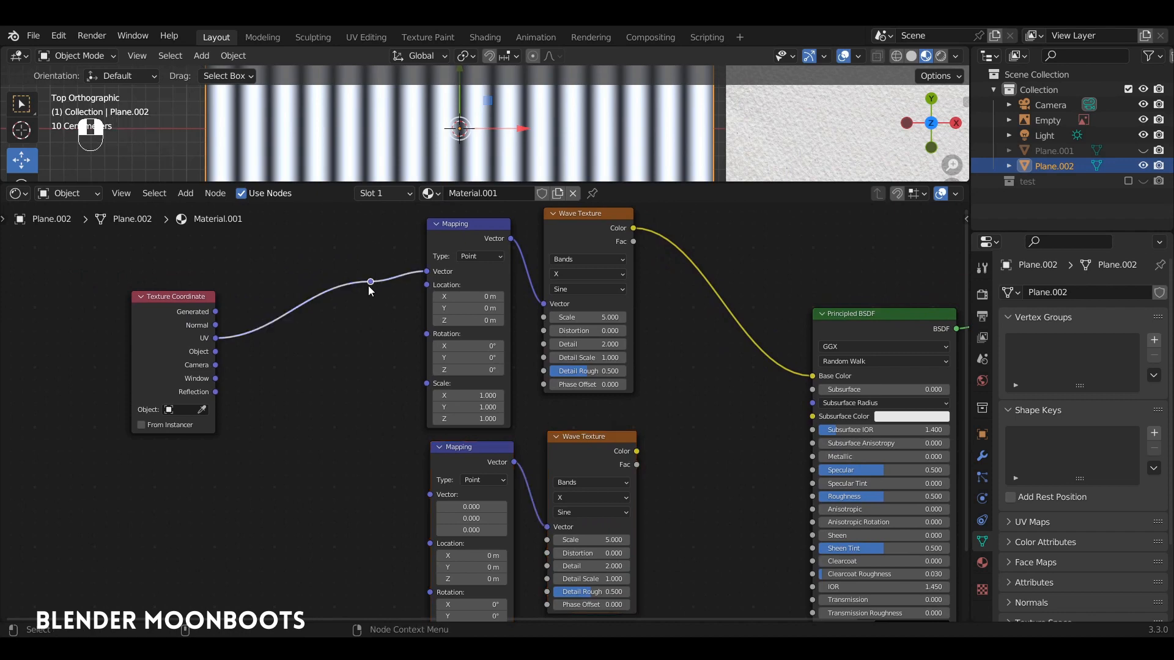
drag(194, 293, 147, 281)
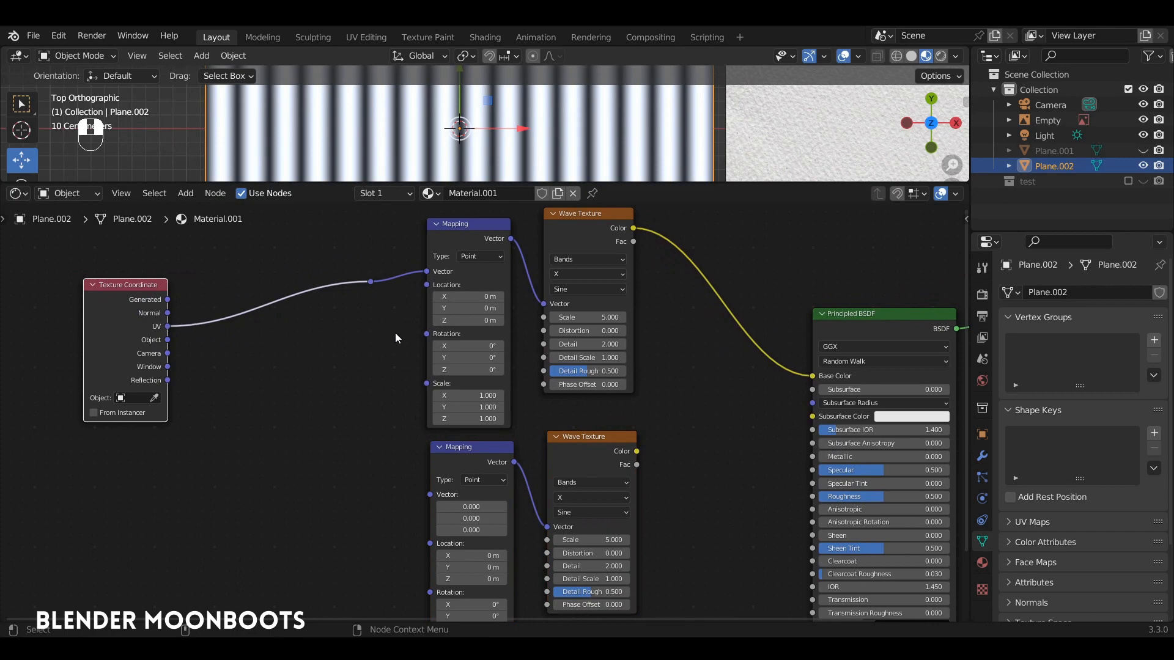
ctrl+alt+middle_drag(395, 337, 395, 284)
drag(388, 253, 450, 464)
ctrl+alt+middle_drag(381, 391, 66, 469)
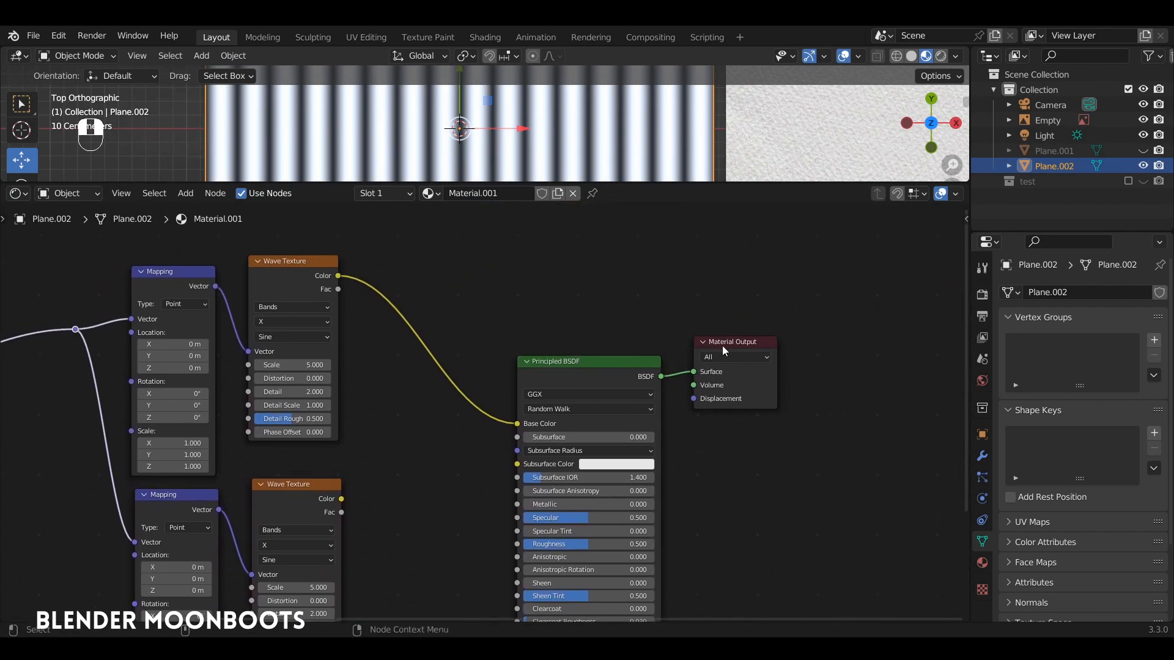
- Insert a MixRGB node between the upper Wave Texture and Base Color, and connect the lower Wave Texture's Color to Color2
drag(721, 346, 836, 317)
drag(580, 363, 671, 316)
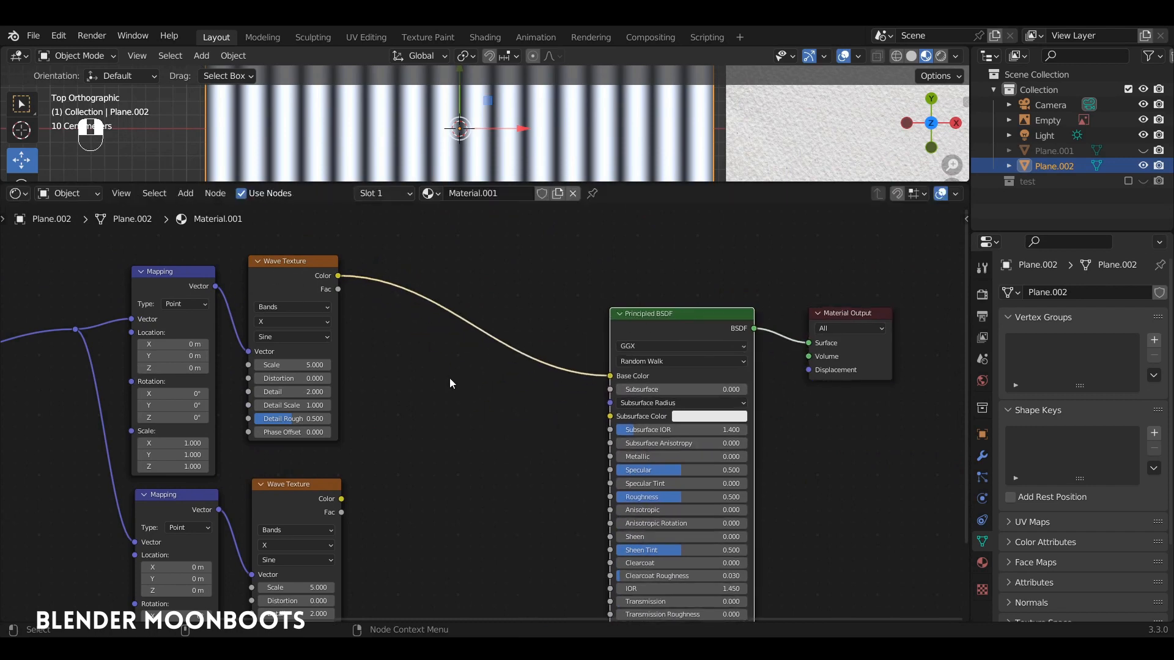
key(shift+a)
mouse_move(490, 489)
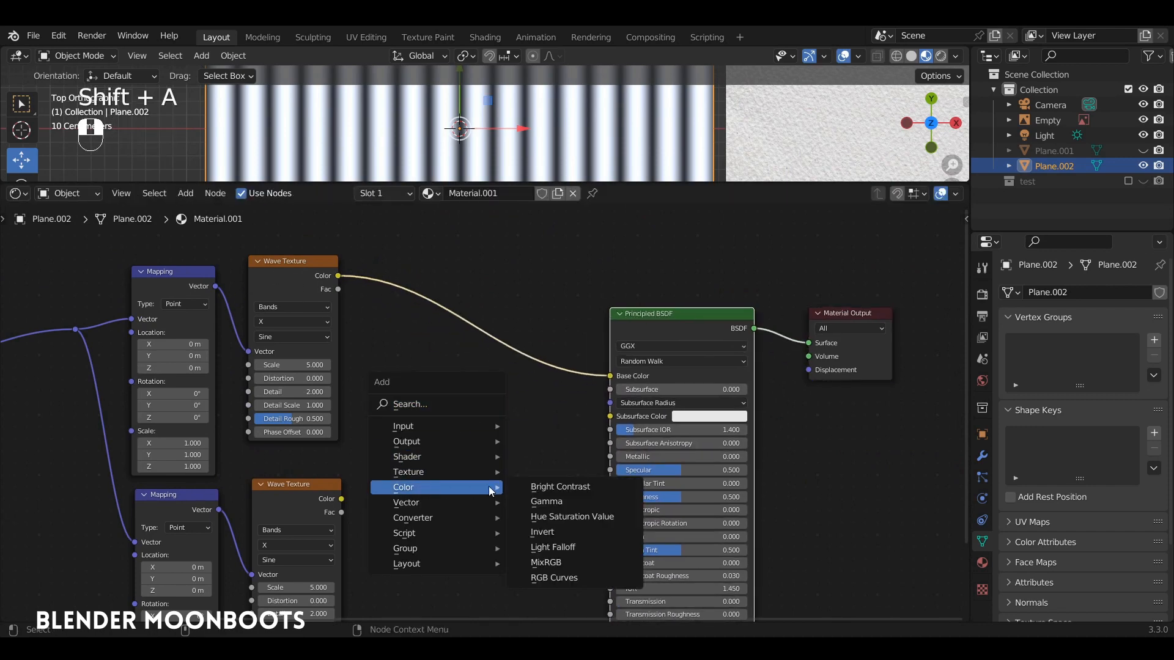
click(582, 565)
click(520, 351)
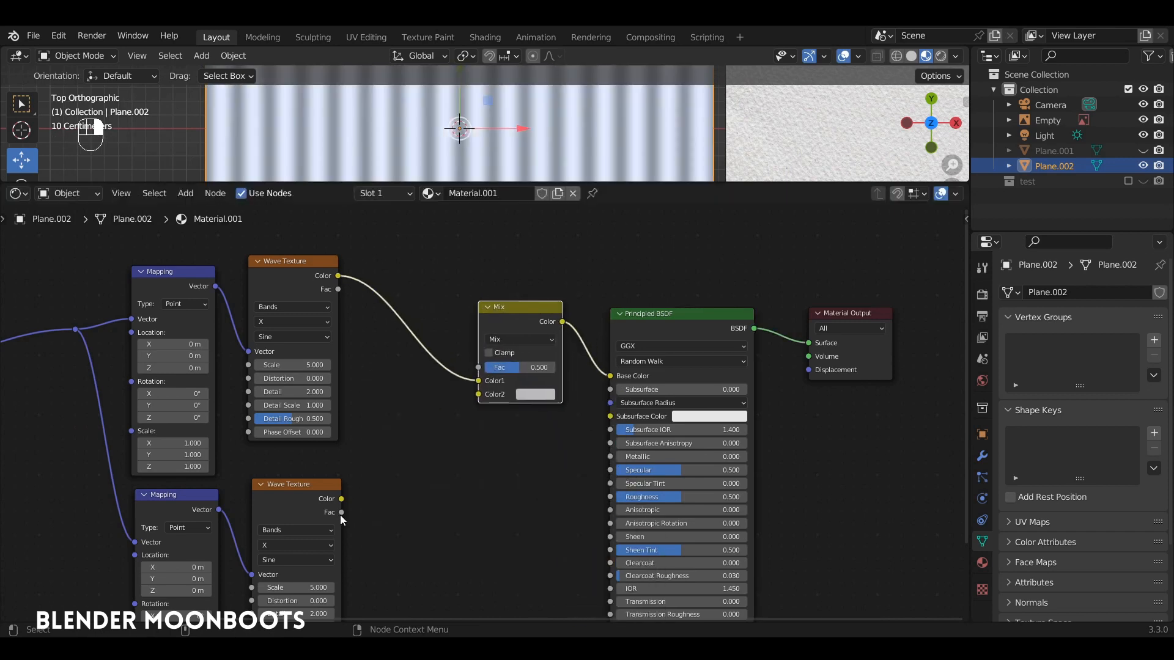
drag(341, 499, 479, 394)
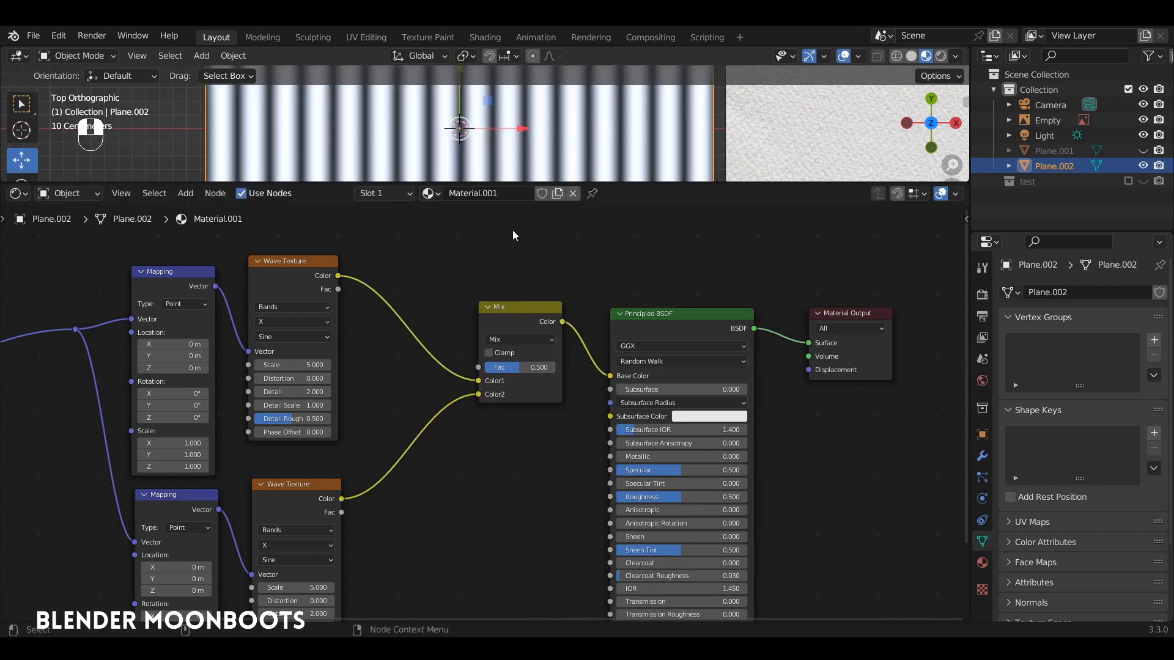
- Set the Mix node's factor to 0 and the upper Mapping node's Z rotation to 45°
drag(515, 182, 516, 243)
drag(520, 398, 457, 405)
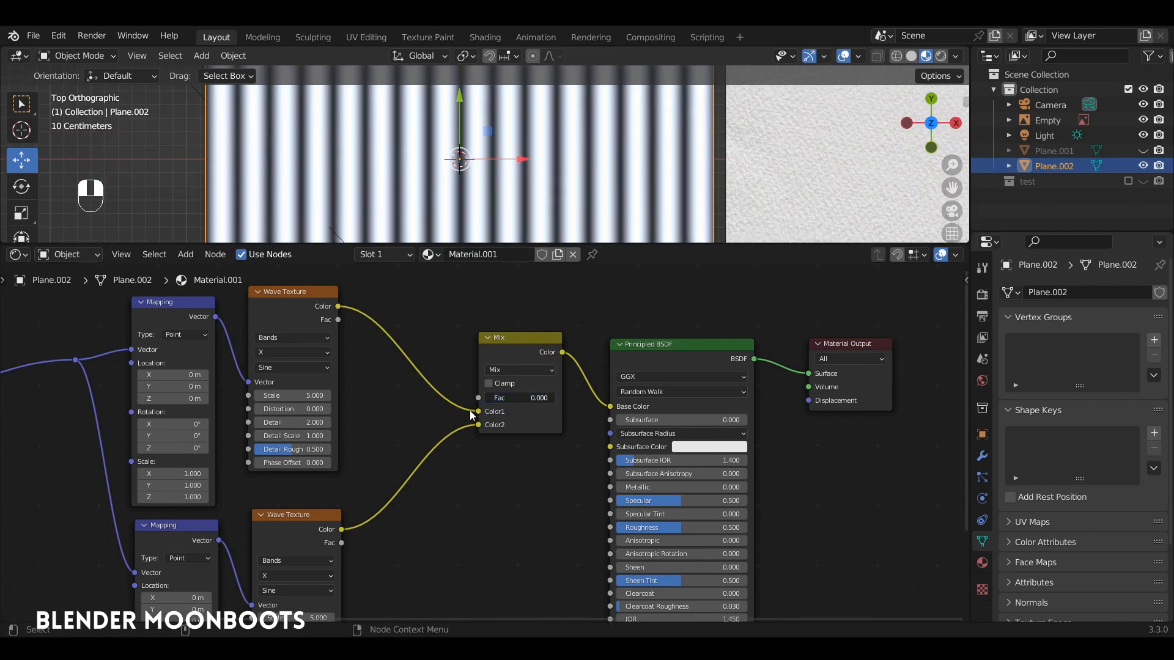
drag(507, 411, 510, 378)
scroll(511, 379, up, 1)
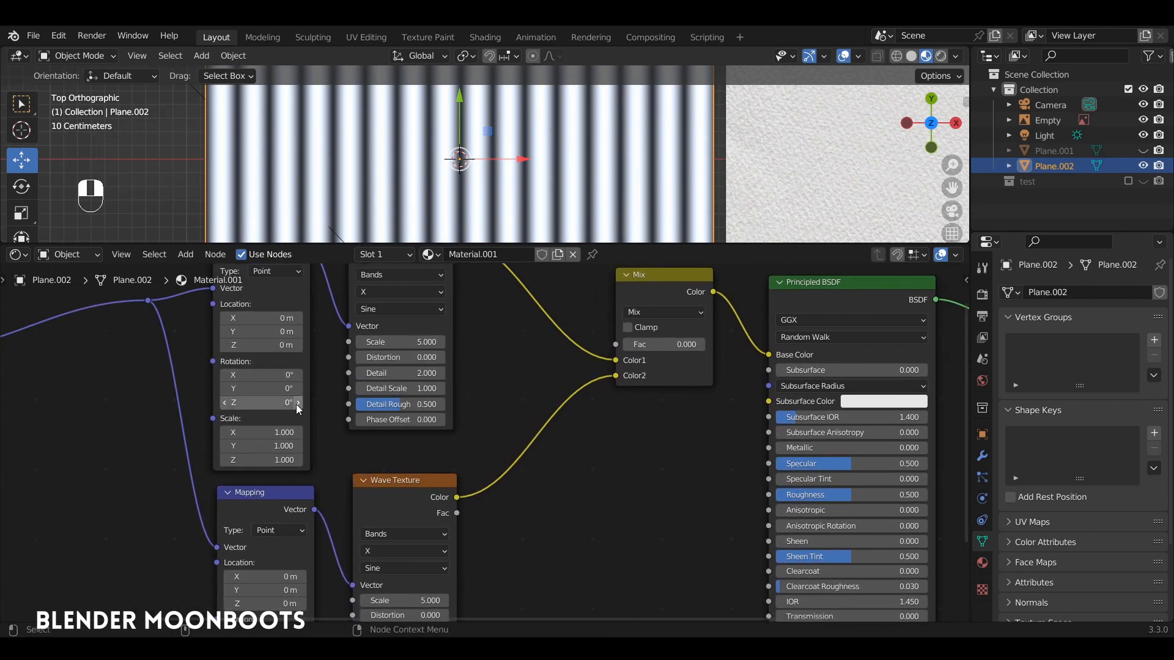
drag(298, 402, 365, 403)
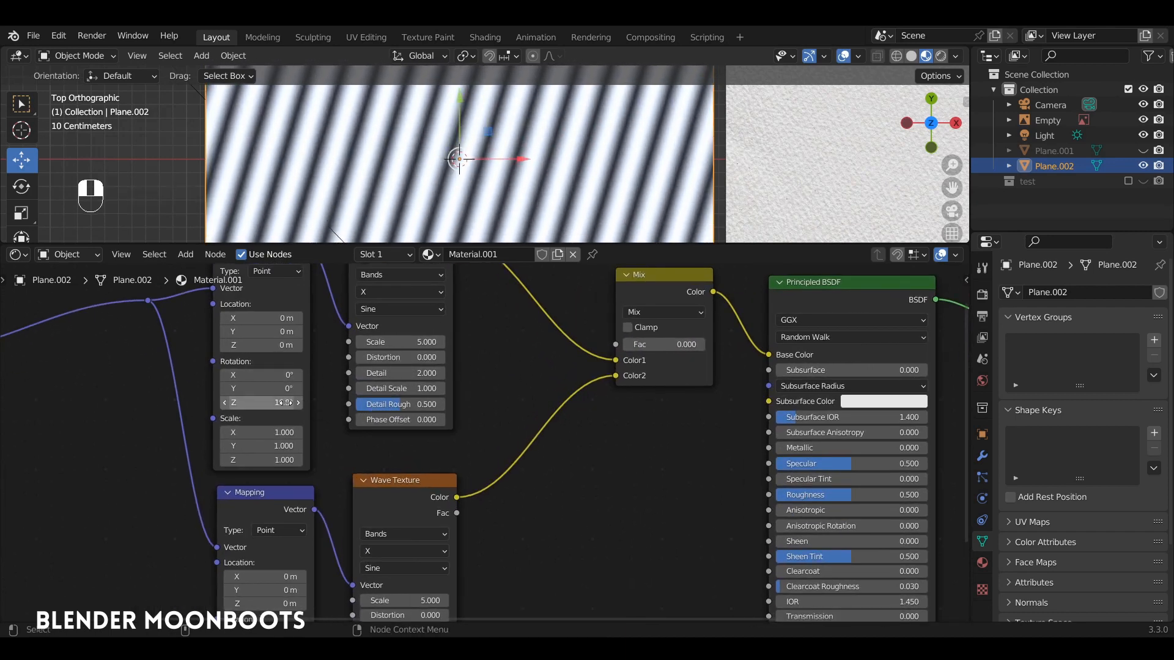
click(282, 402)
text(45)
key(Return)
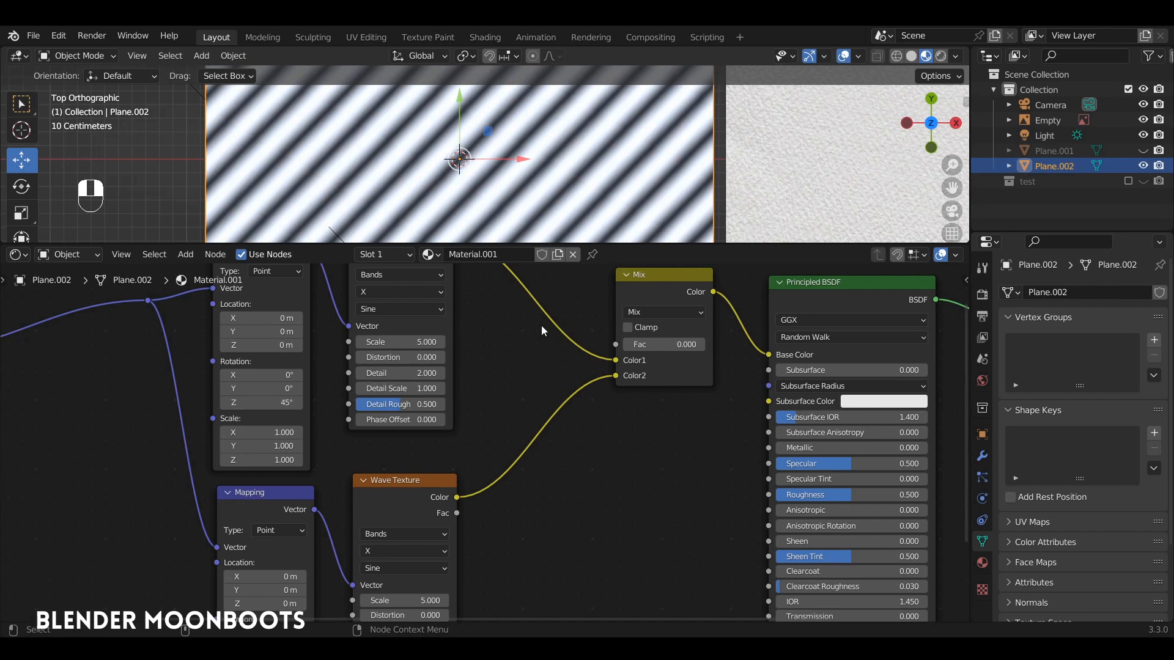
- Set the Mix node's factor to 1 and the lower Mapping node's Z rotation to -45°
drag(630, 342, 709, 344)
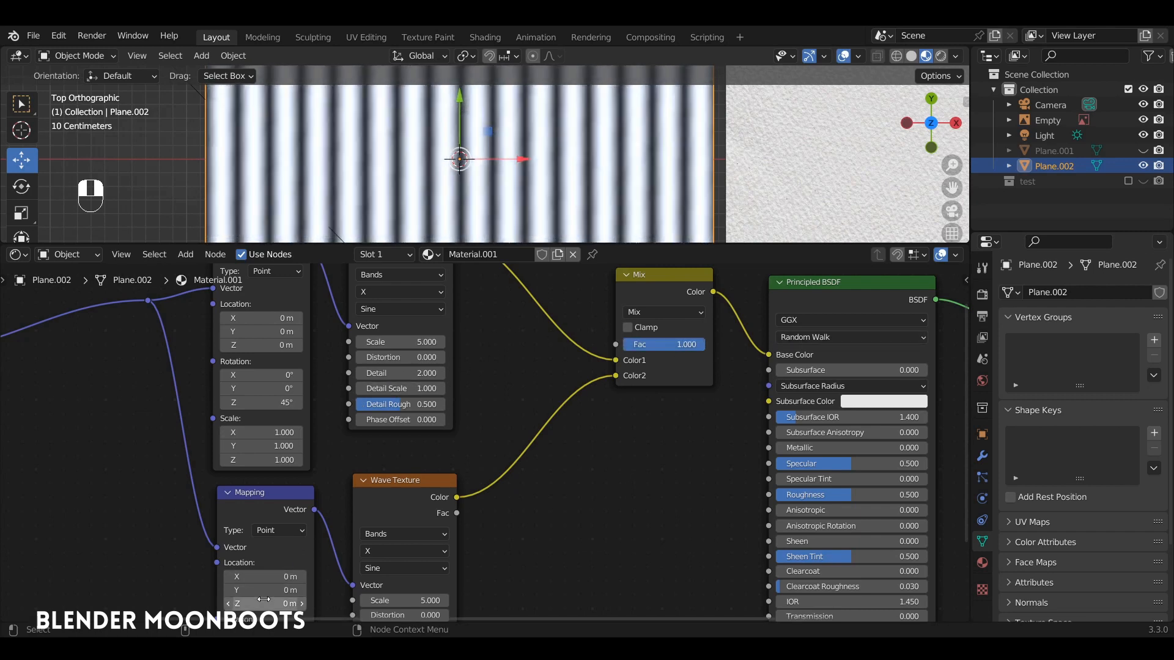
ctrl+alt+drag(333, 467, 361, 364)
click(287, 559)
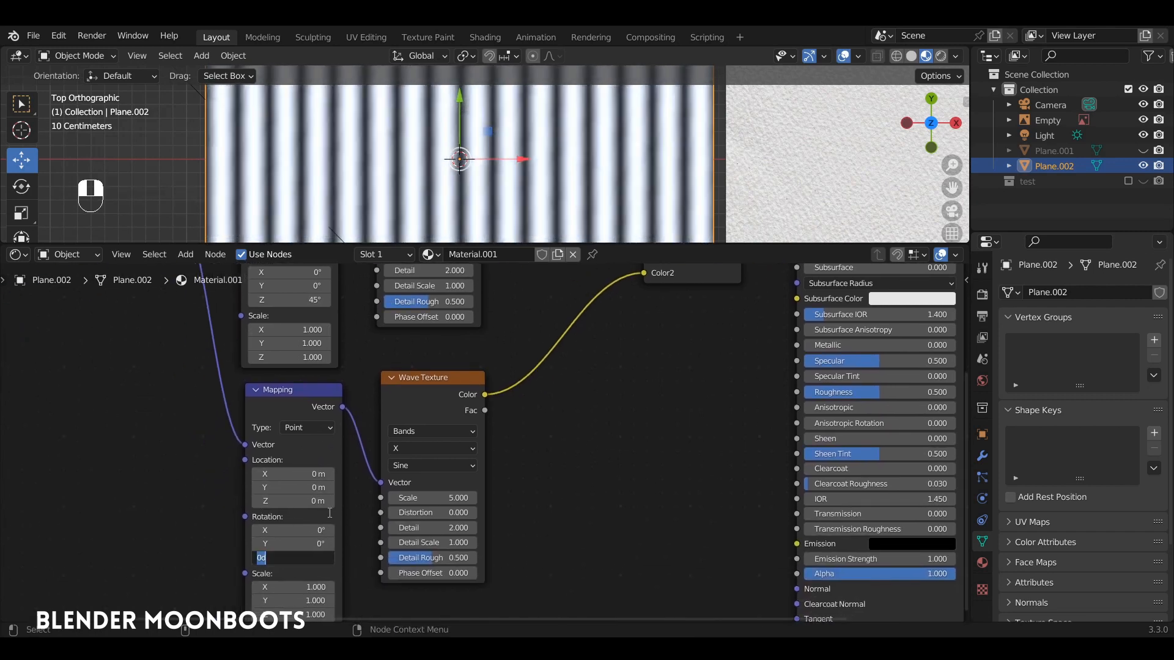
text(-45)
key(Return)
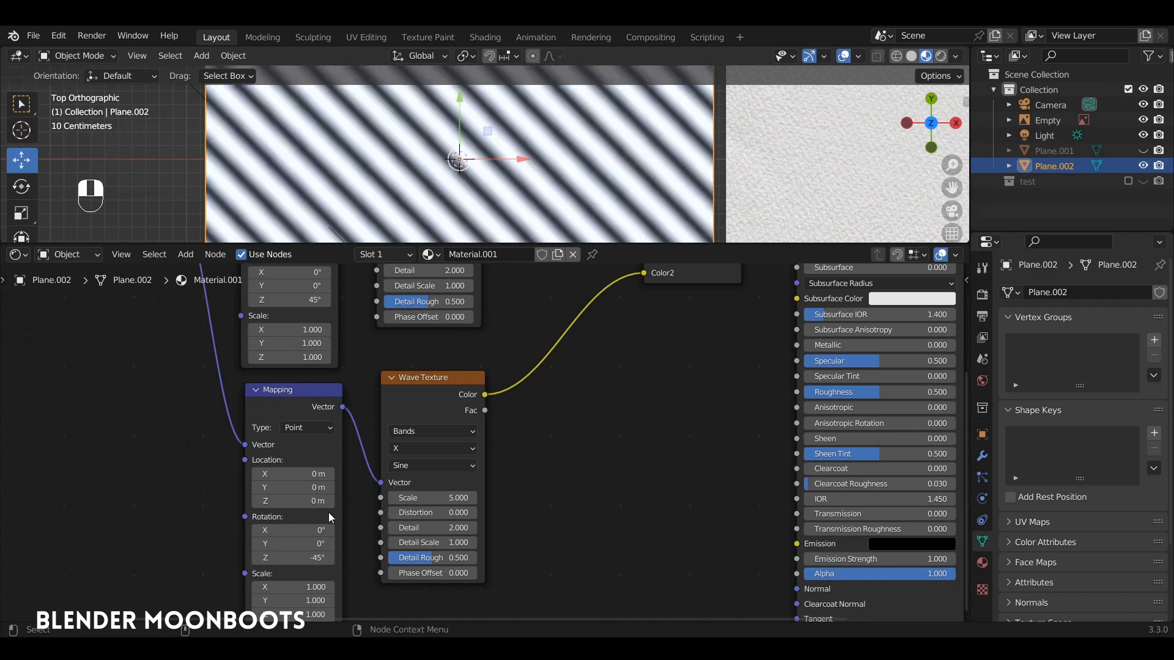
- Change the Mix node's blend mode to Multiply and set its factor to 1
ctrl+alt+drag(630, 329, 408, 413)
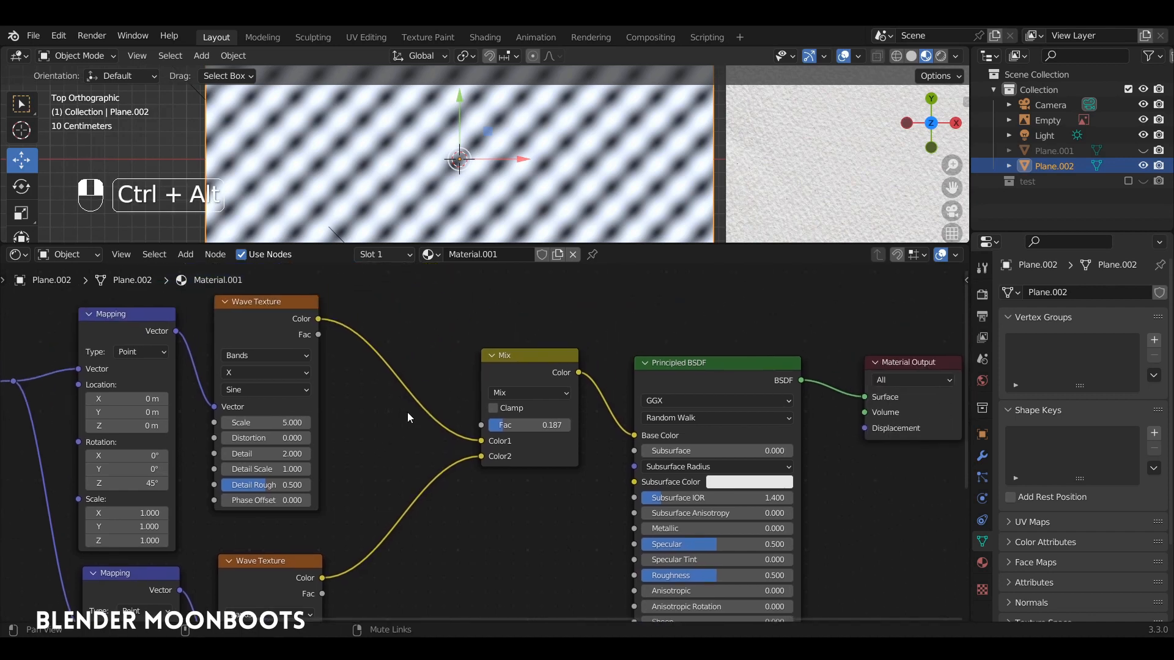
ctrl+alt+drag(482, 437, 469, 287)
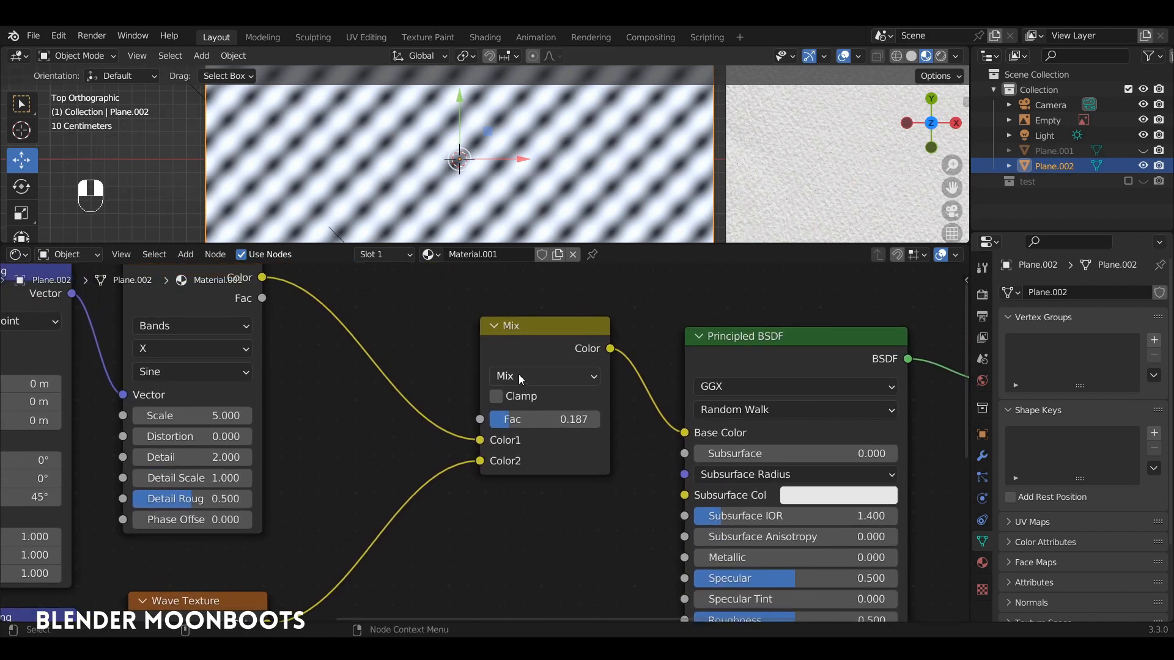
click(518, 374)
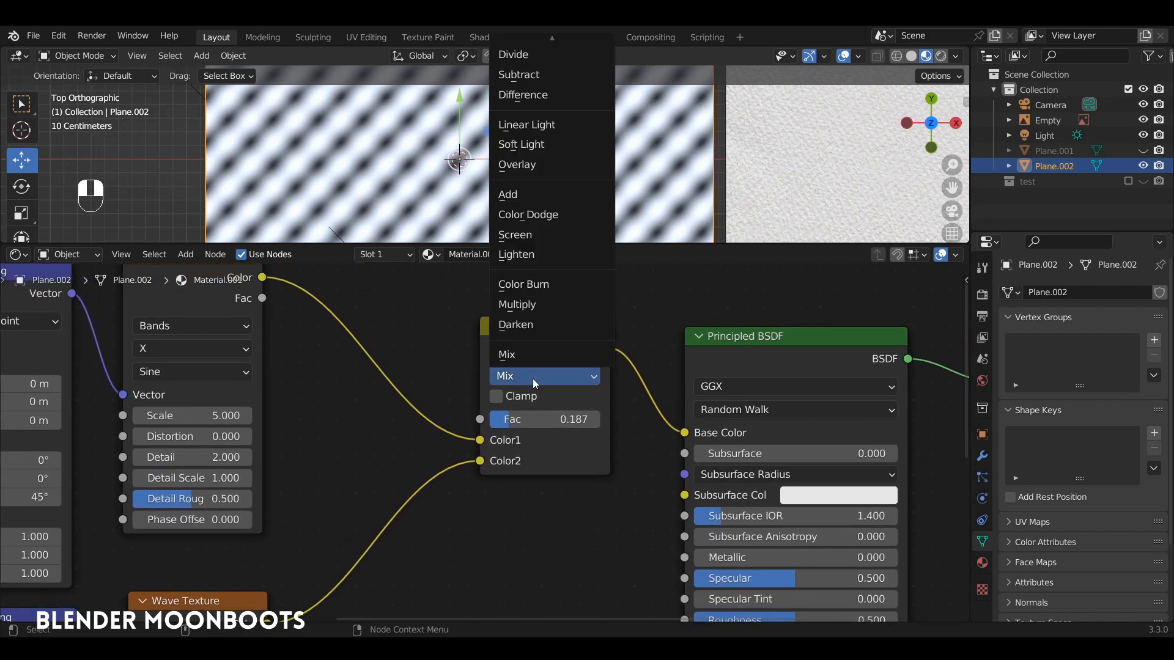
click(564, 303)
drag(532, 419, 568, 420)
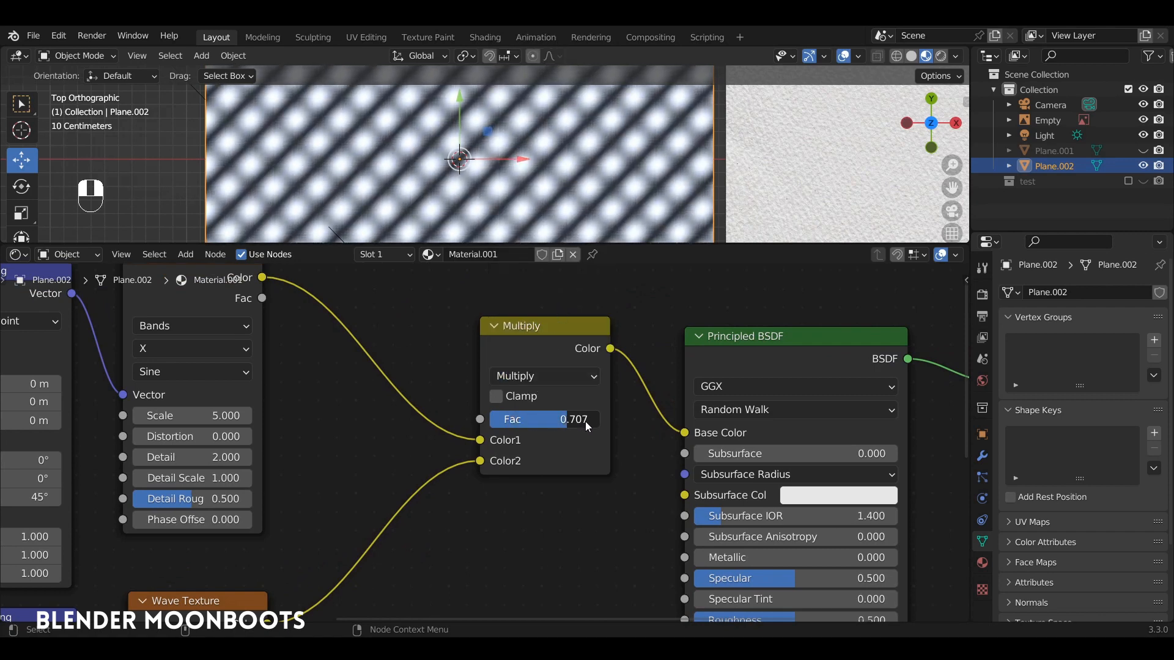
drag(590, 424, 647, 429)
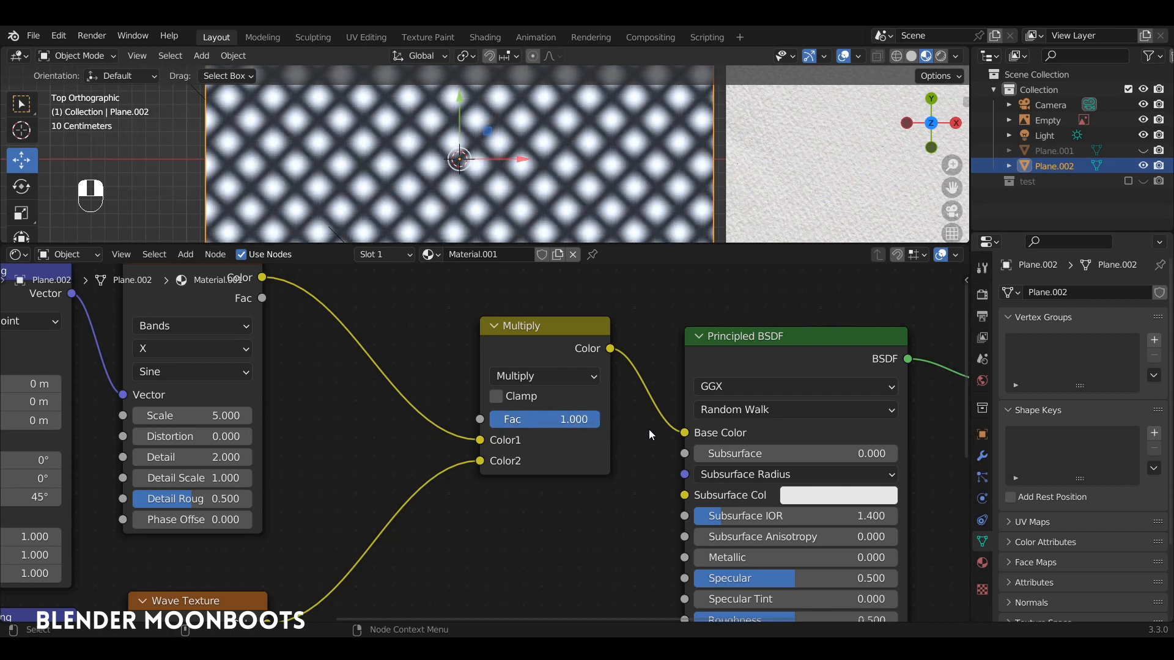
- Enlarge the viewport and examine the reference photo's paper grain next to the plane's wave pattern
ctrl+alt+middle_drag(399, 463, 506, 376)
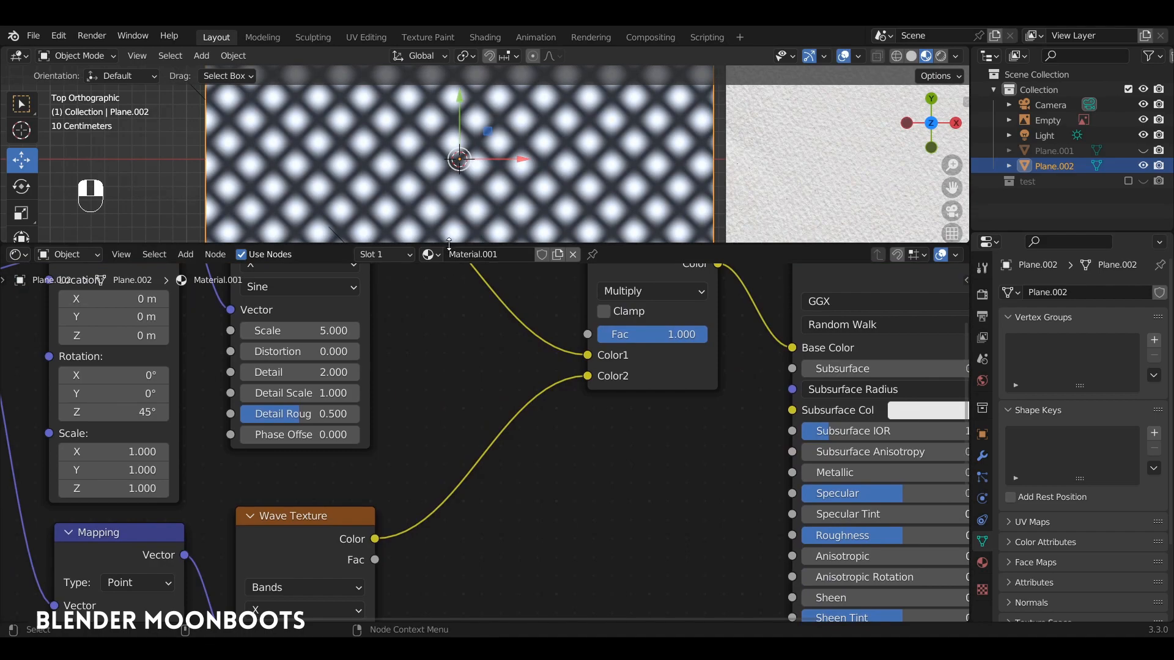
drag(449, 244, 452, 369)
alt+shift+middle_drag(488, 248, 497, 287)
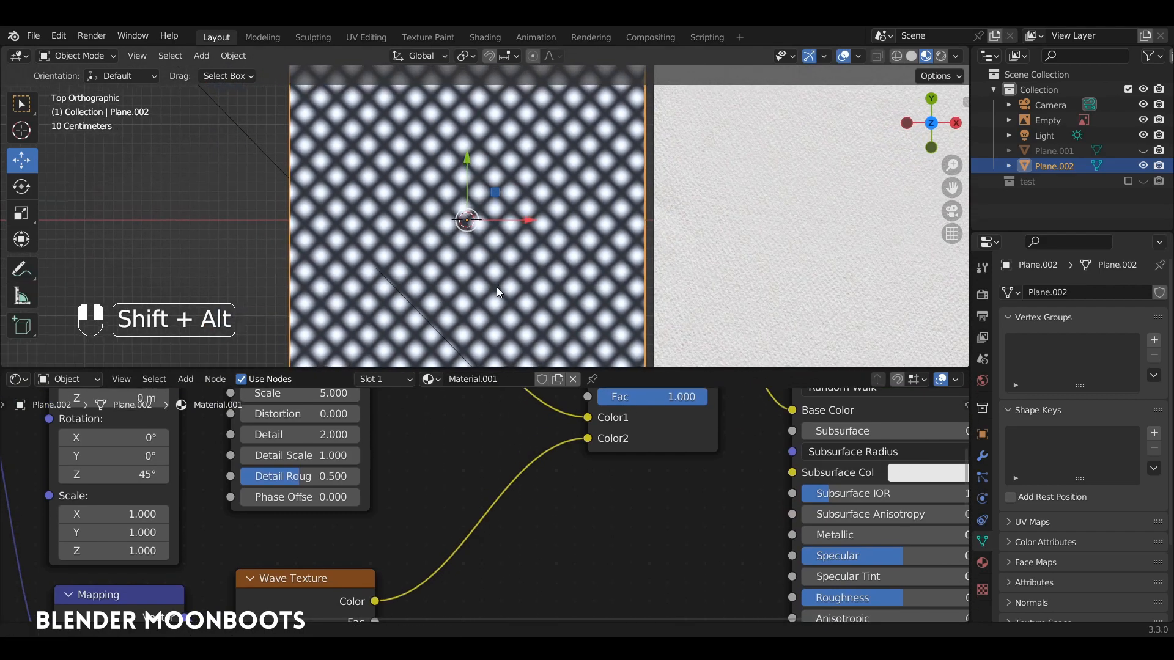
alt+shift+middle_drag(640, 242, 475, 204)
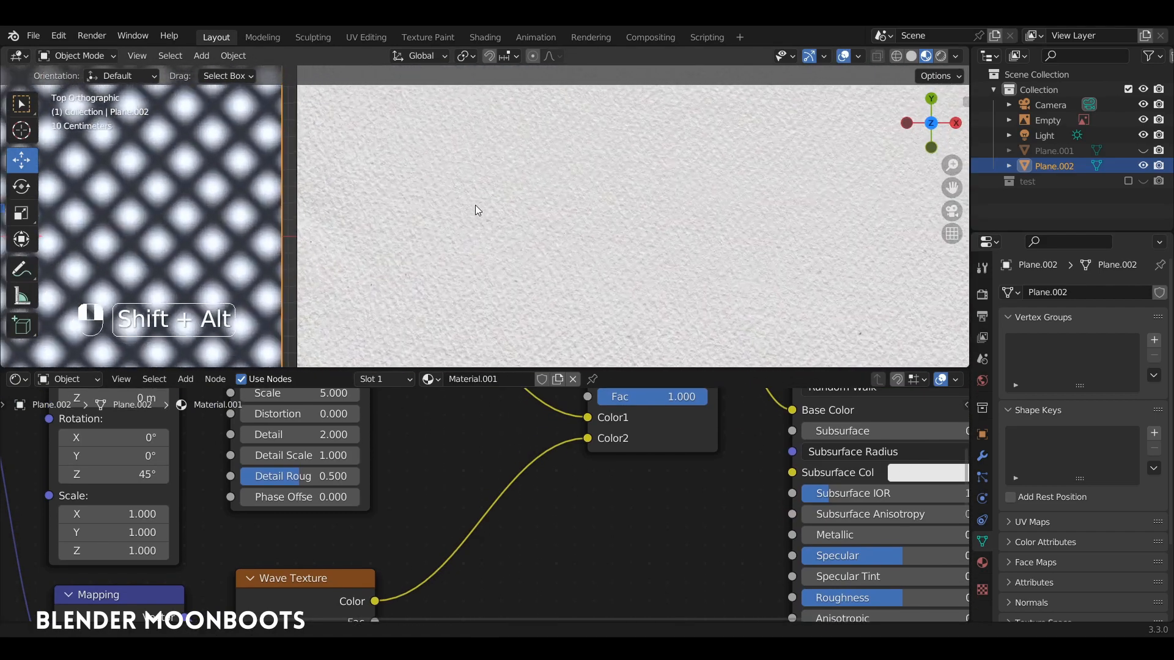
scroll(475, 204, up, 4)
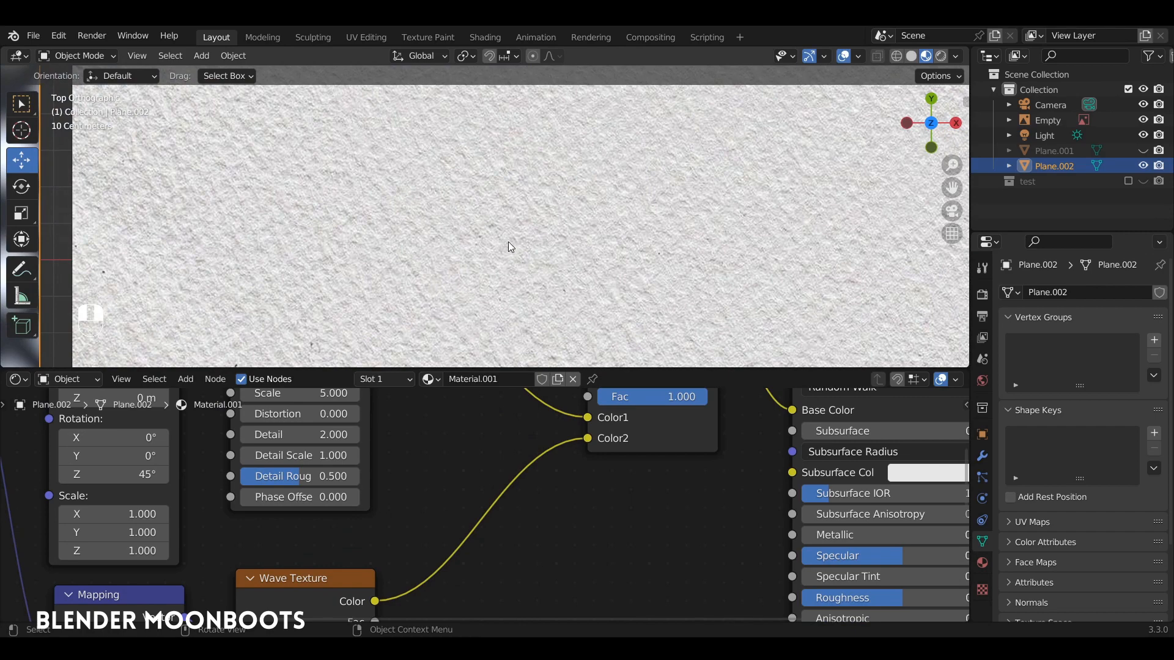
ctrl+alt+middle_drag(514, 199, 889, 191)
scroll(496, 329, down, 3)
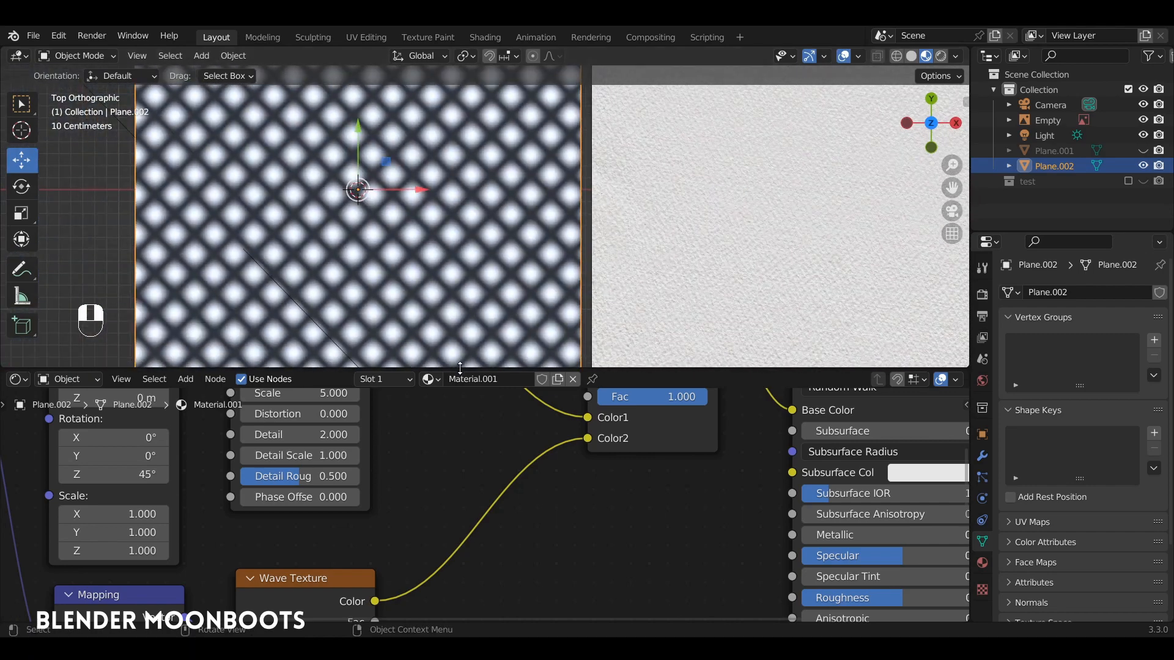
drag(460, 368, 460, 219)
- Add a Noise Texture node and place it below and beside the Texture Coordinate node
ctrl+alt+middle_drag(455, 319, 1023, 364)
drag(132, 313, 90, 291)
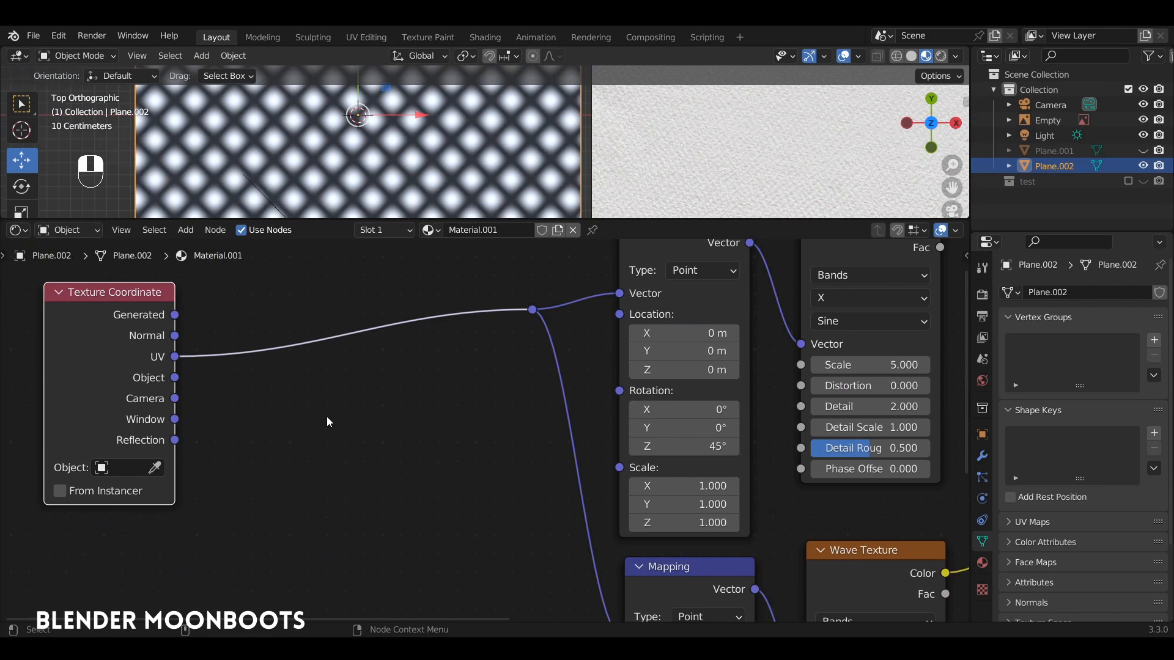
key(shift+a)
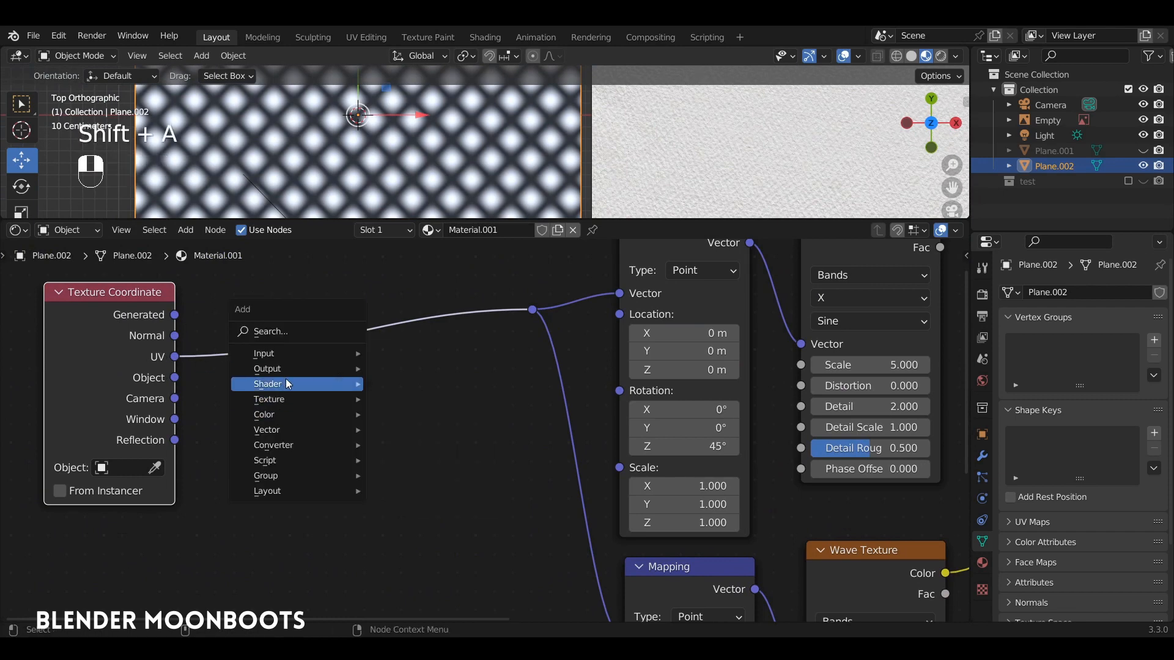
mouse_move(288, 401)
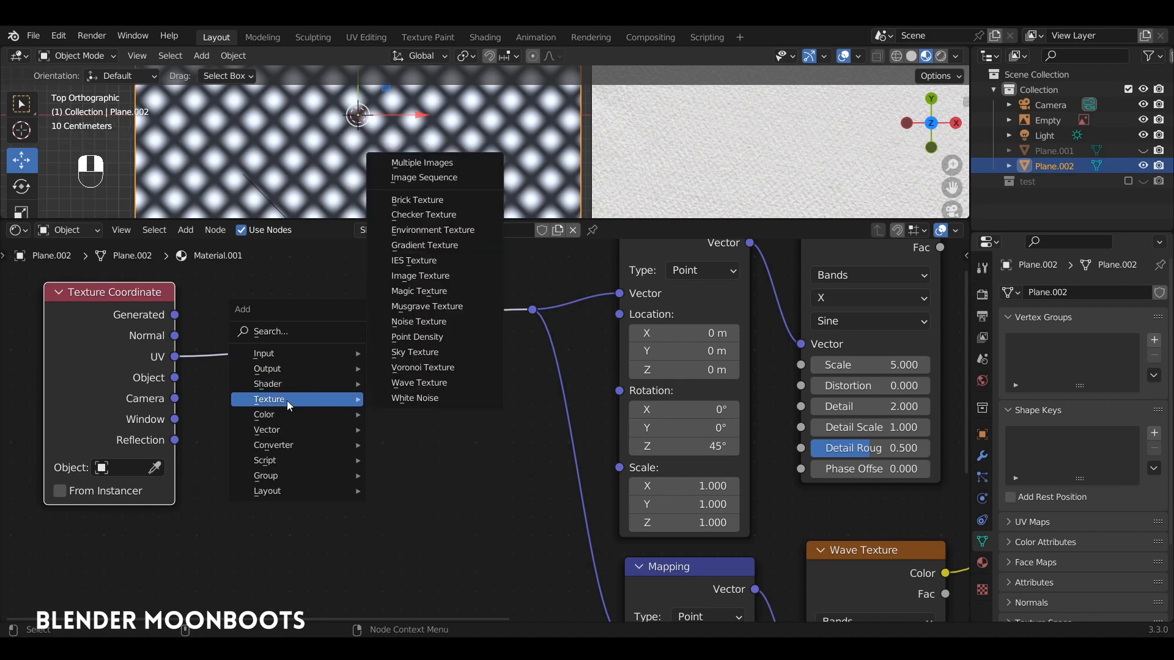
click(431, 322)
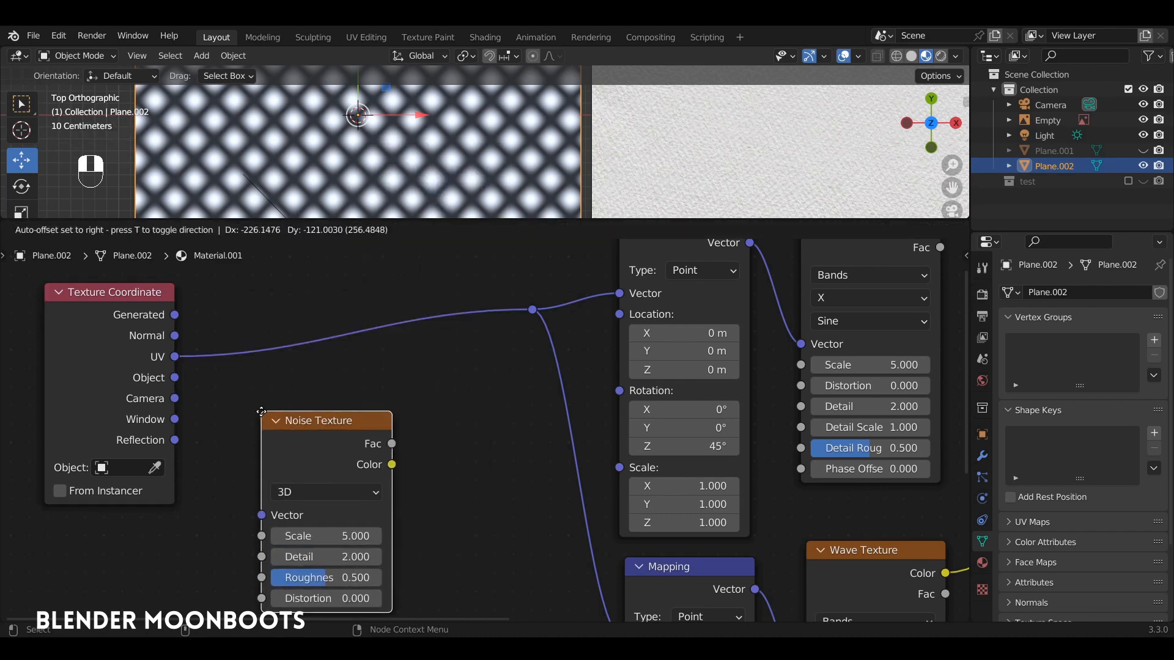
click(212, 405)
drag(135, 291, 149, 288)
- Insert a MixRGB node on the UV link before the reroute and connect the Noise Texture's Color to its Color2
key(shift+a)
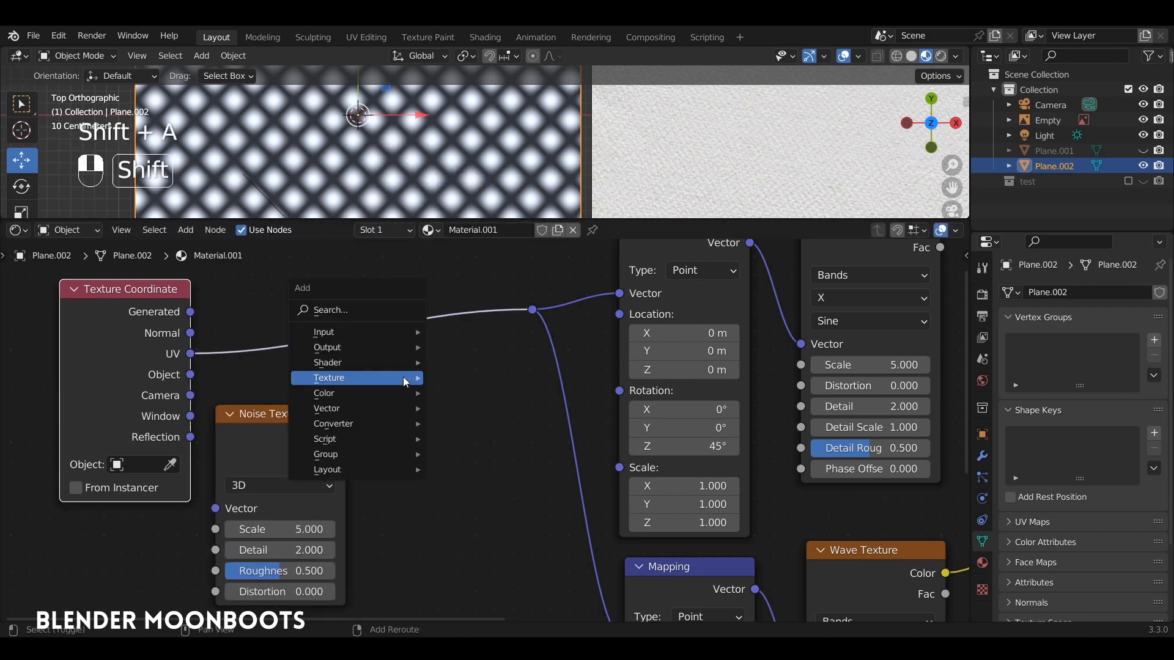
mouse_move(409, 376)
mouse_move(351, 392)
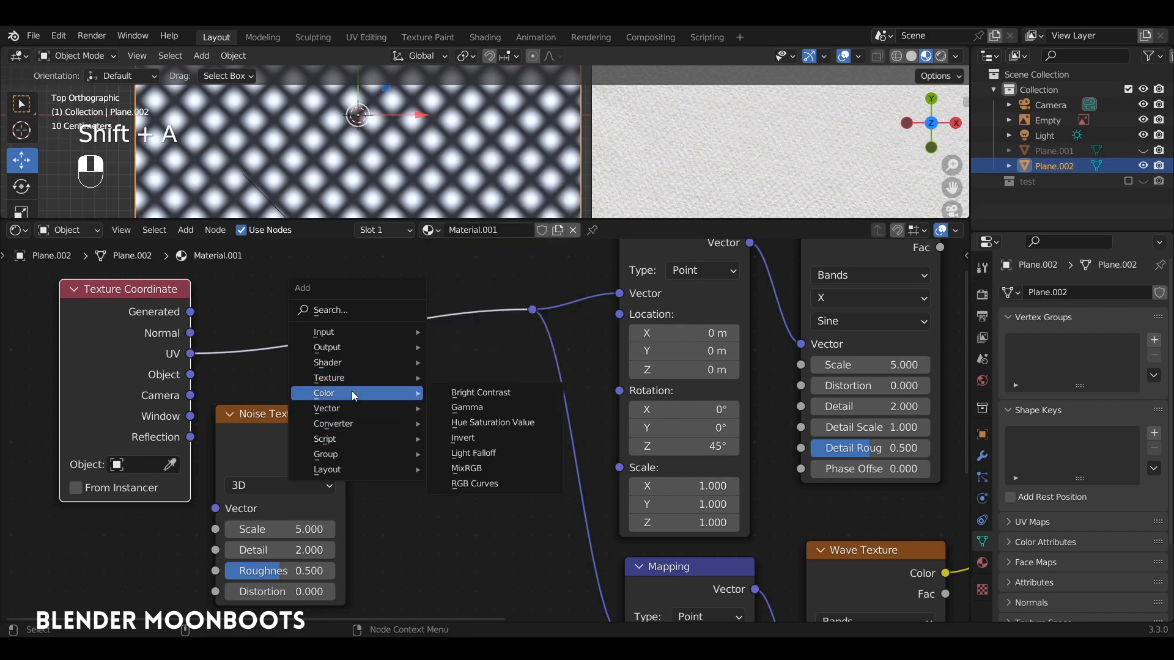
click(500, 470)
click(337, 286)
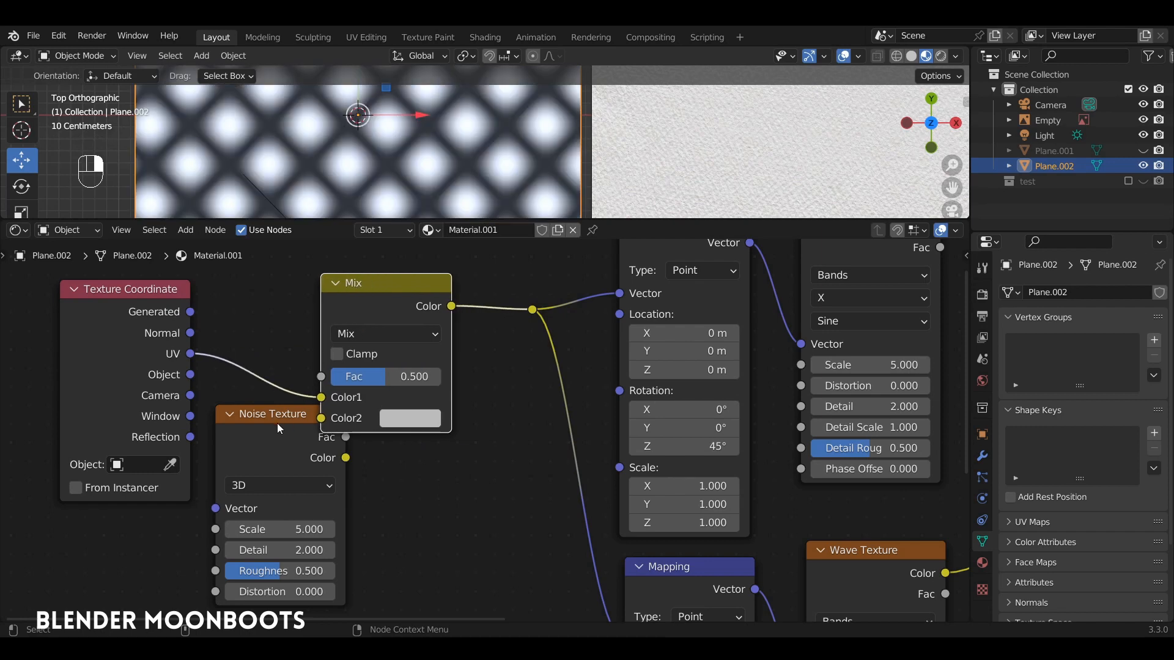
drag(277, 423, 161, 474)
drag(236, 505, 261, 483)
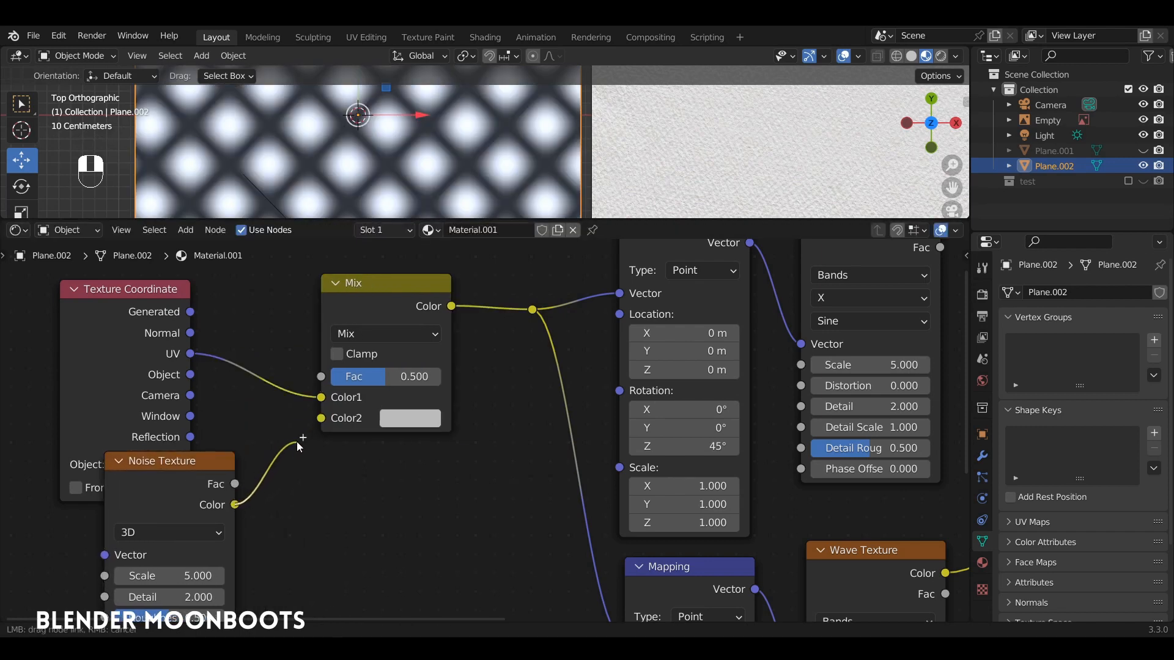
drag(297, 443, 321, 419)
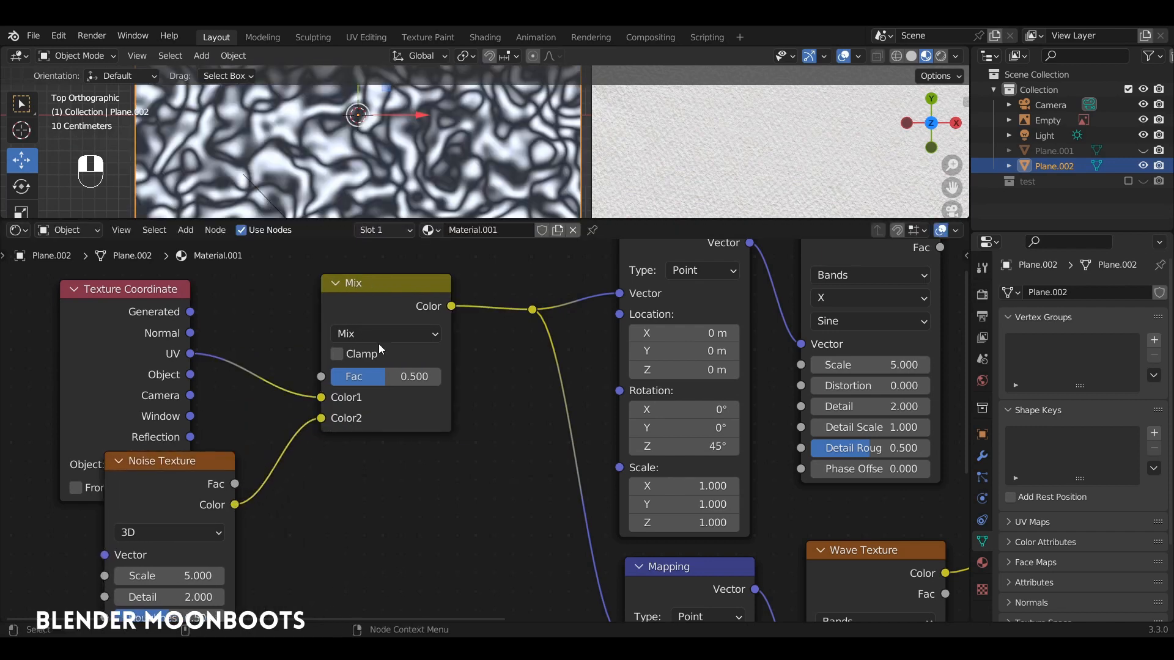
- Set the factor of the Mix node that blends the UV coordinates with the noise to 0.08
drag(372, 376, 331, 384)
drag(328, 389, 312, 388)
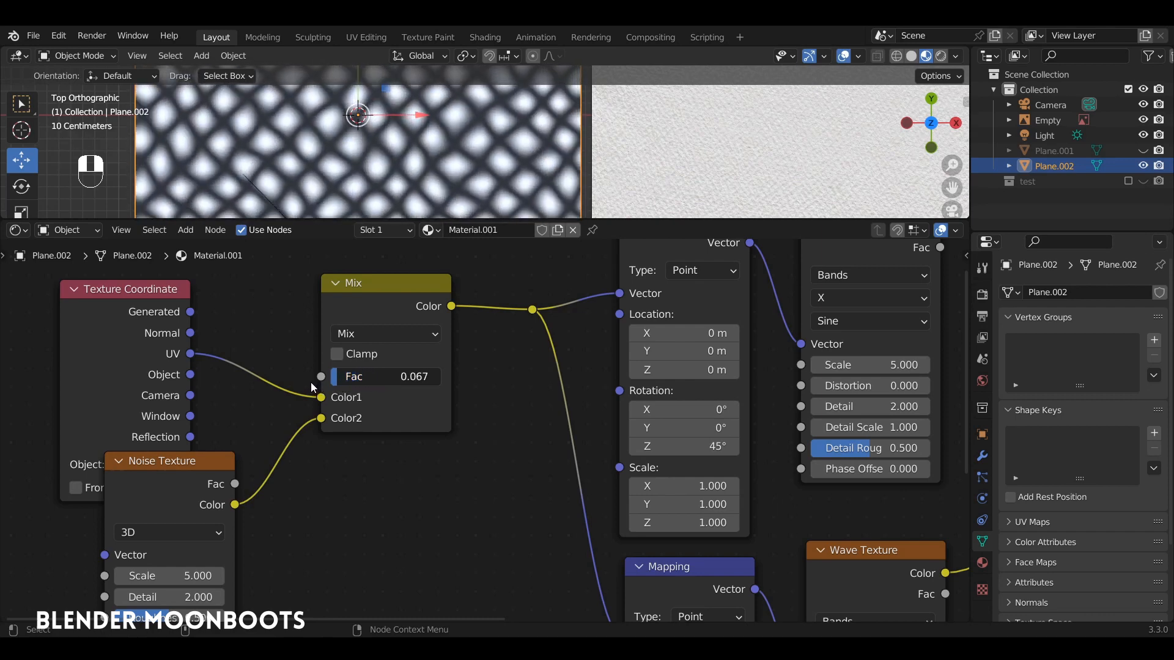
scroll(409, 176, down, 3)
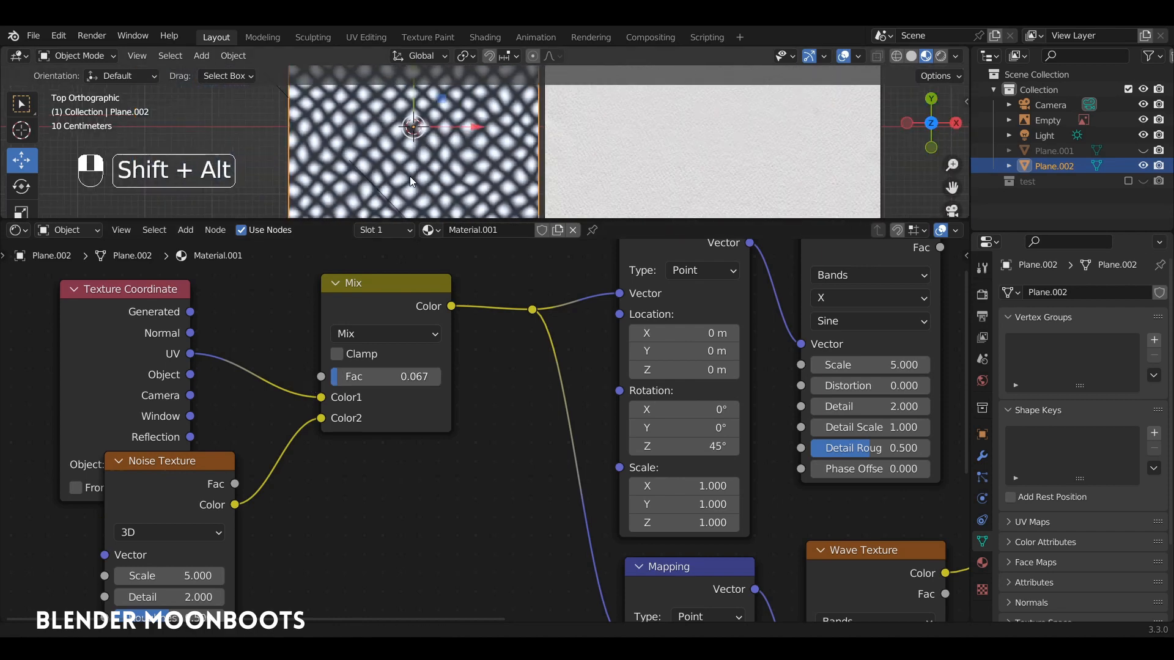
mouse_move(500, 354)
ctrl+alt+mouse_down()
mouse_move(502, 377)
mouse_move(505, 364)
ctrl+alt+mouse_up()
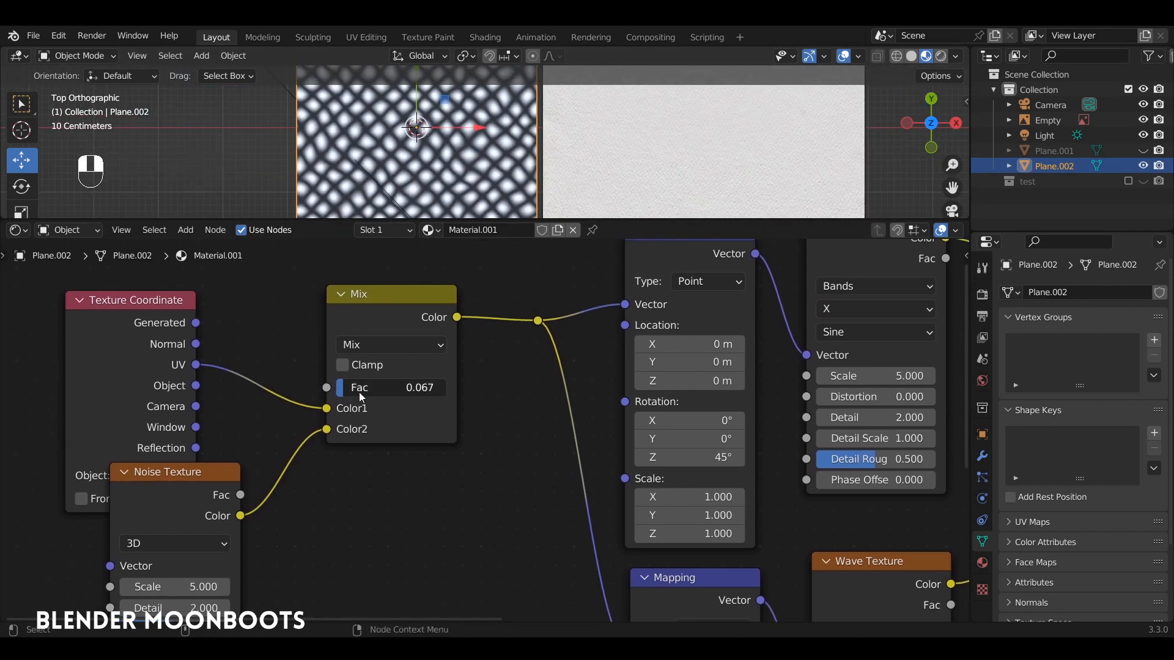
drag(358, 391, 389, 387)
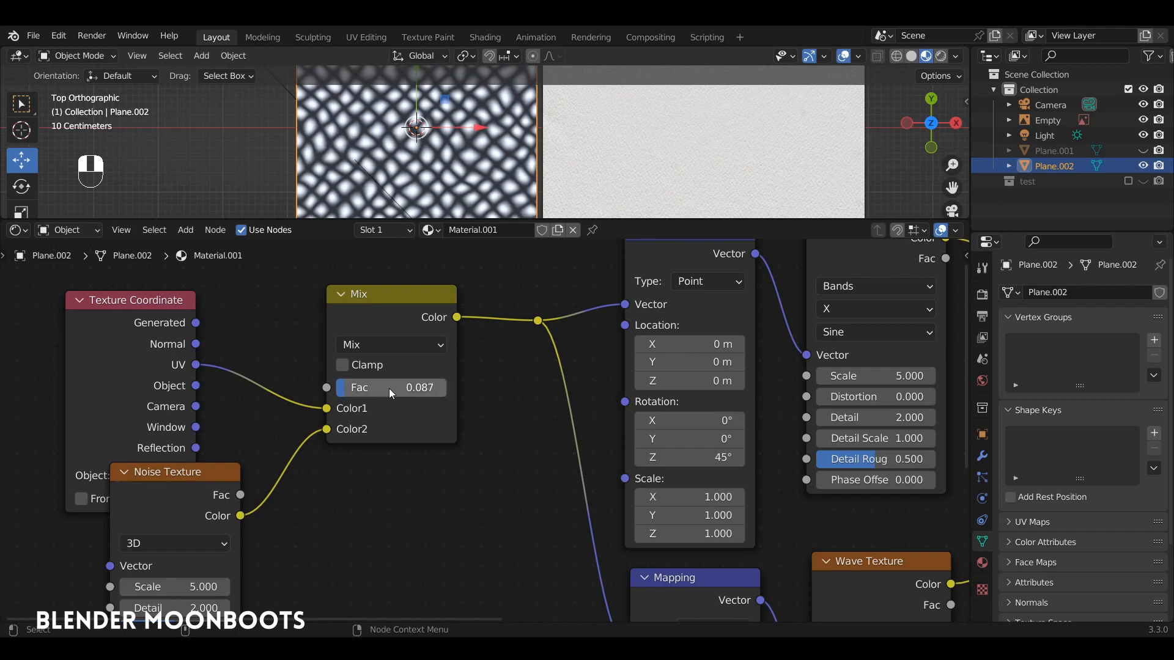
drag(451, 218, 451, 286)
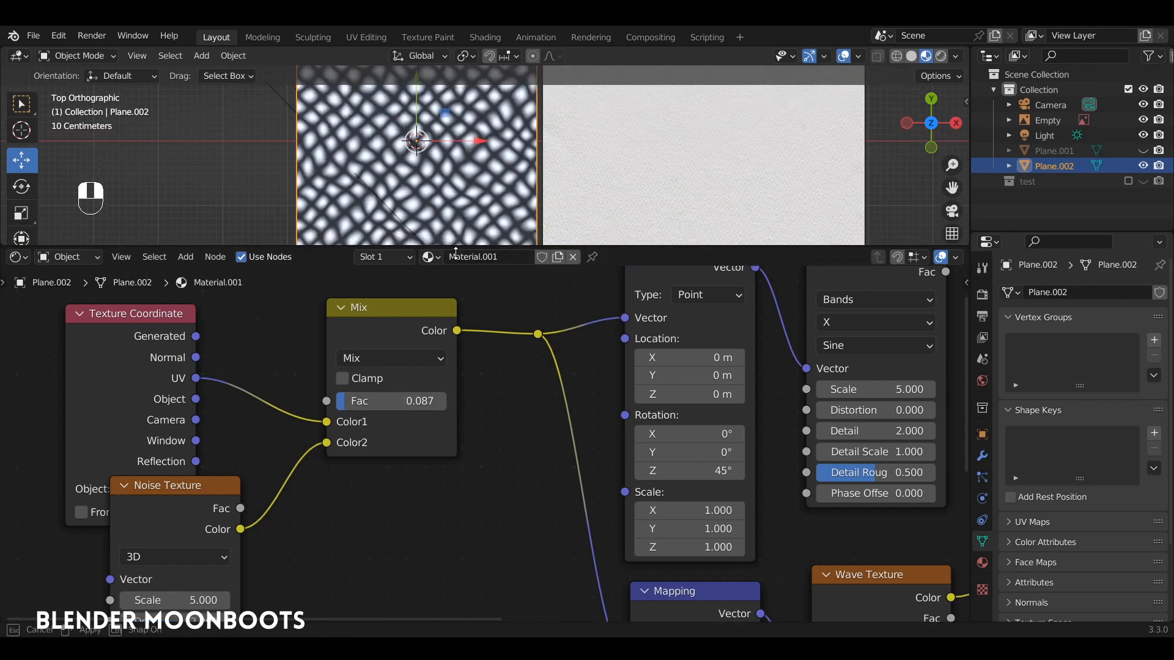
double_click(428, 420)
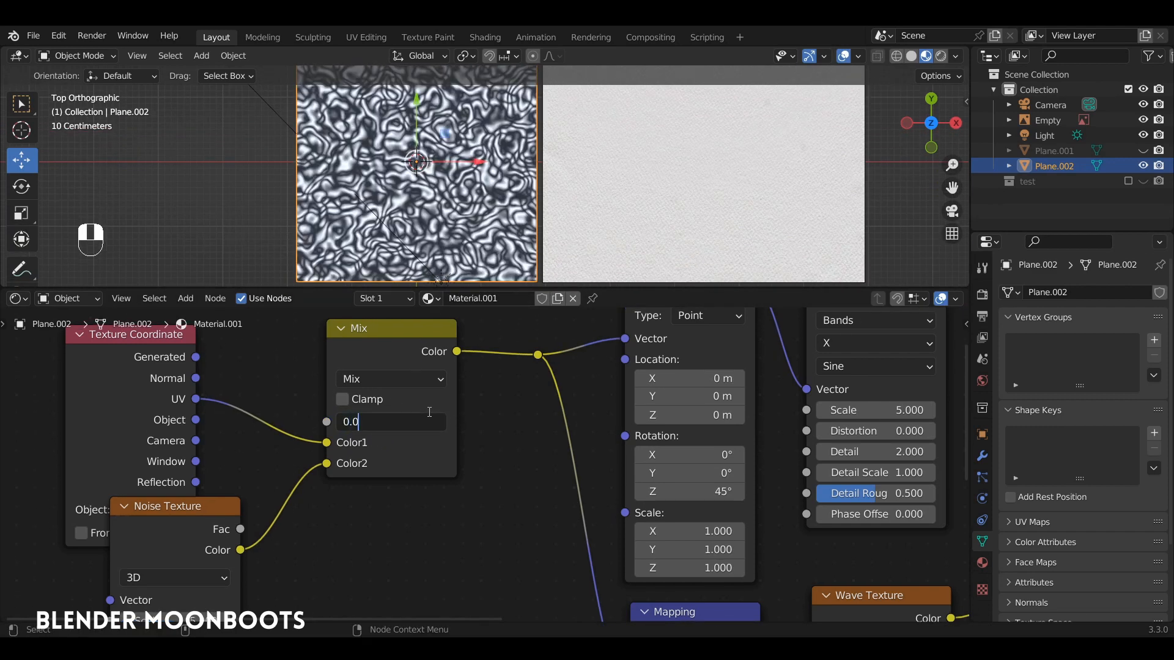
text(0.08)
key(Return)
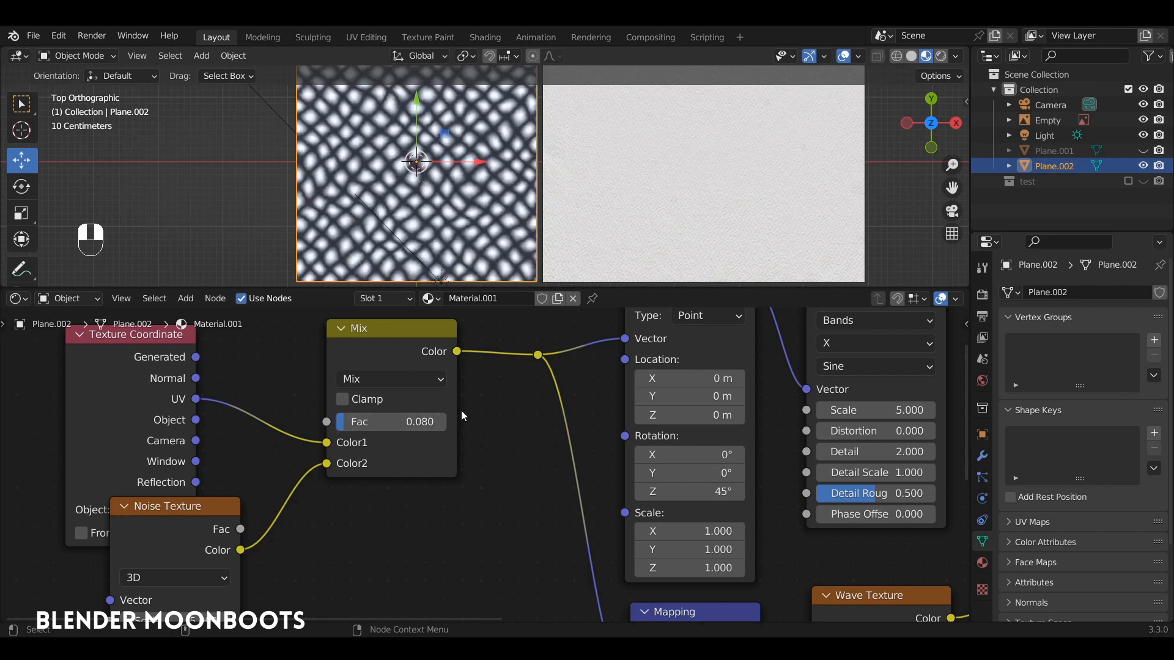
- Move the Material Output and Principled BSDF nodes away from the Multiply node to make room between them
ctrl+alt+drag(467, 405, 420, 435)
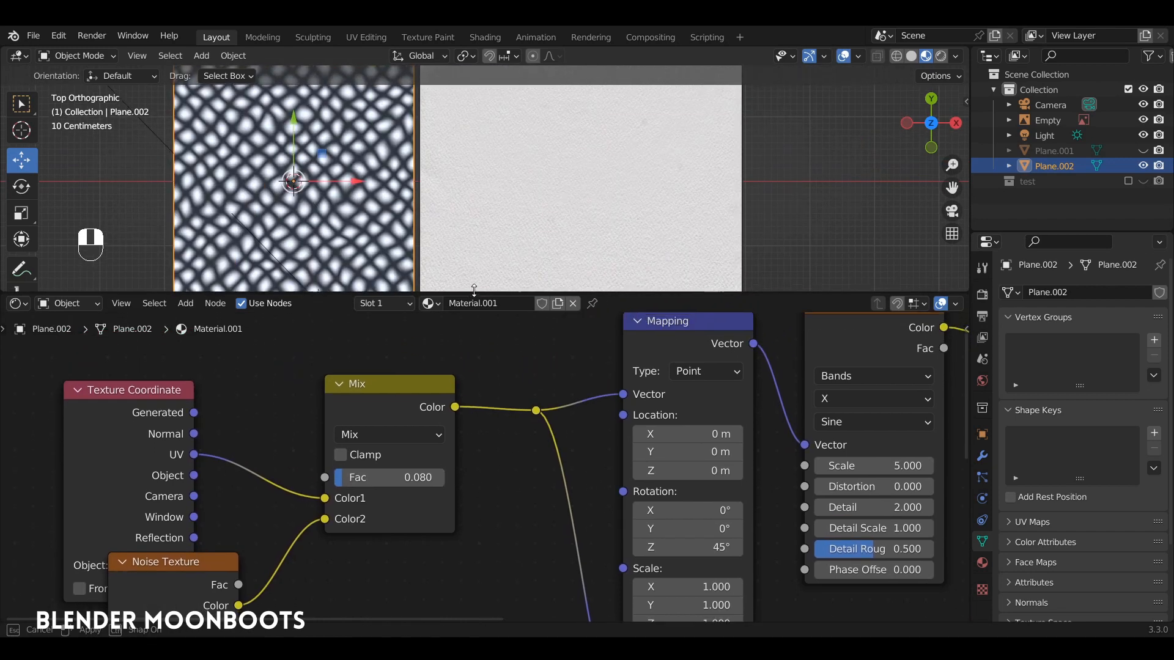
drag(475, 288, 478, 277)
ctrl+alt+drag(493, 342, 21, 428)
alt+shift+drag(186, 394, 59, 357)
drag(762, 440, 938, 361)
drag(544, 441, 724, 370)
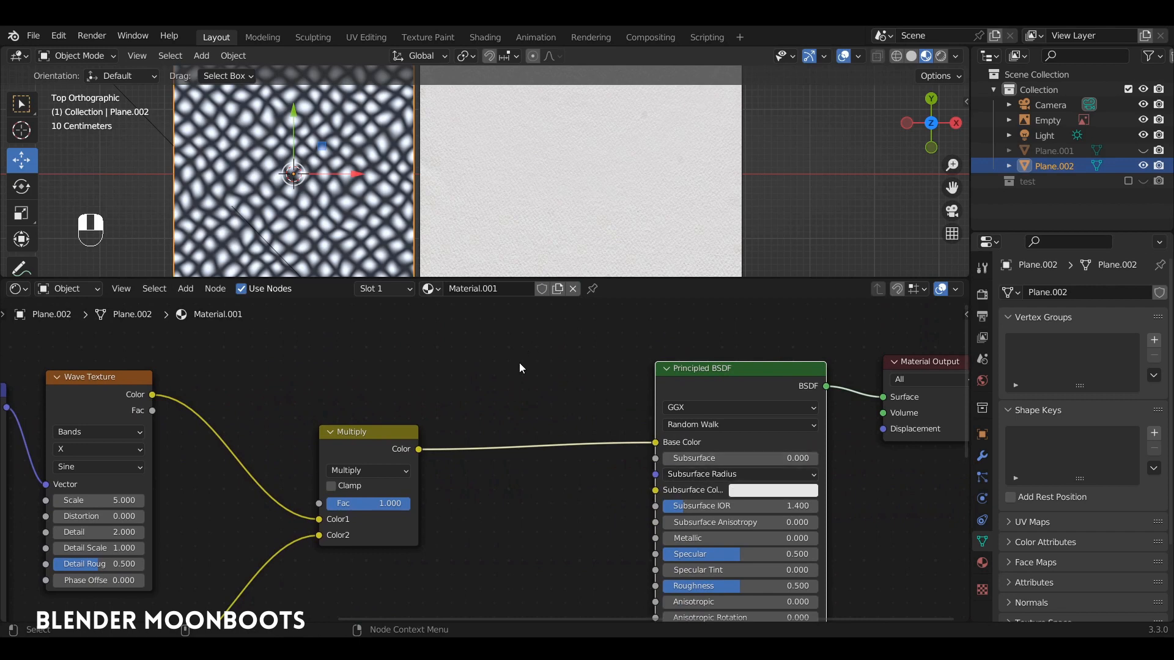
ctrl+alt+drag(474, 387, 592, 315)
drag(492, 360, 421, 379)
- Add a Bump node and place it between the Multiply and Principled BSDF nodes, below their link
key(shift+a)
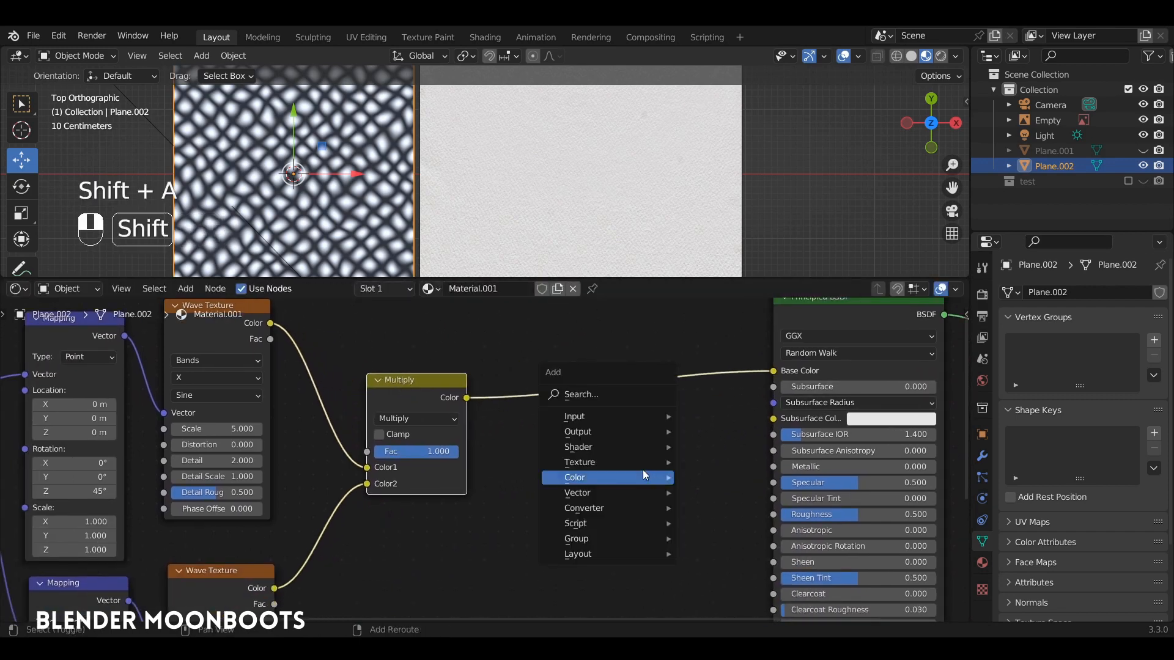
mouse_move(562, 462)
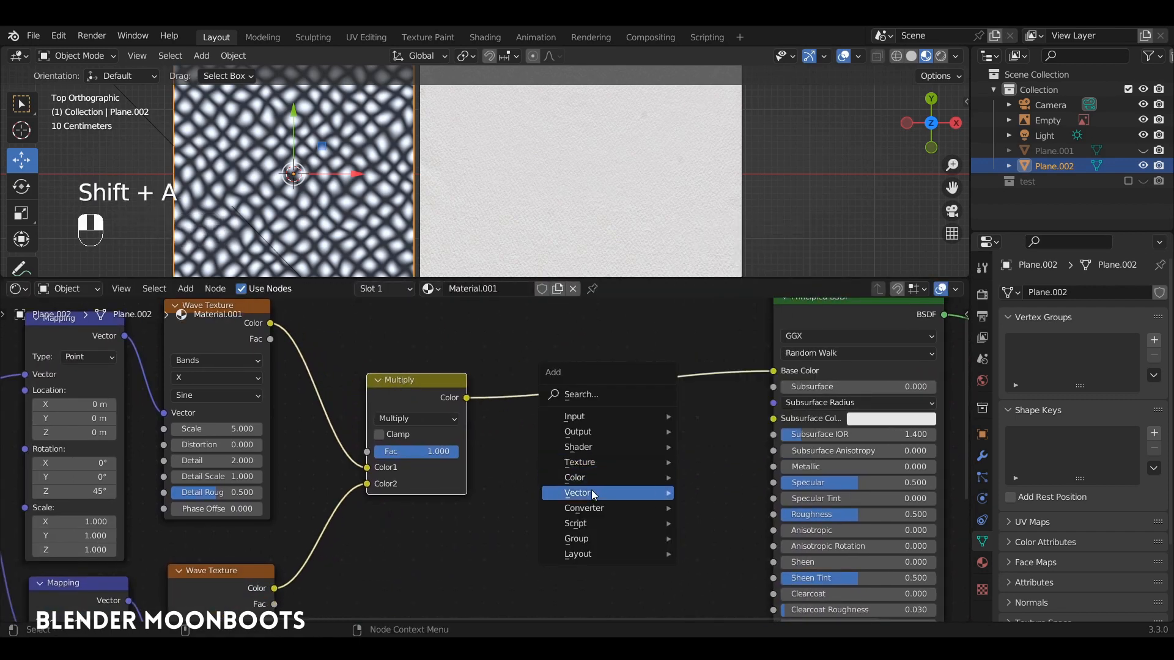
mouse_move(593, 493)
click(716, 372)
click(606, 500)
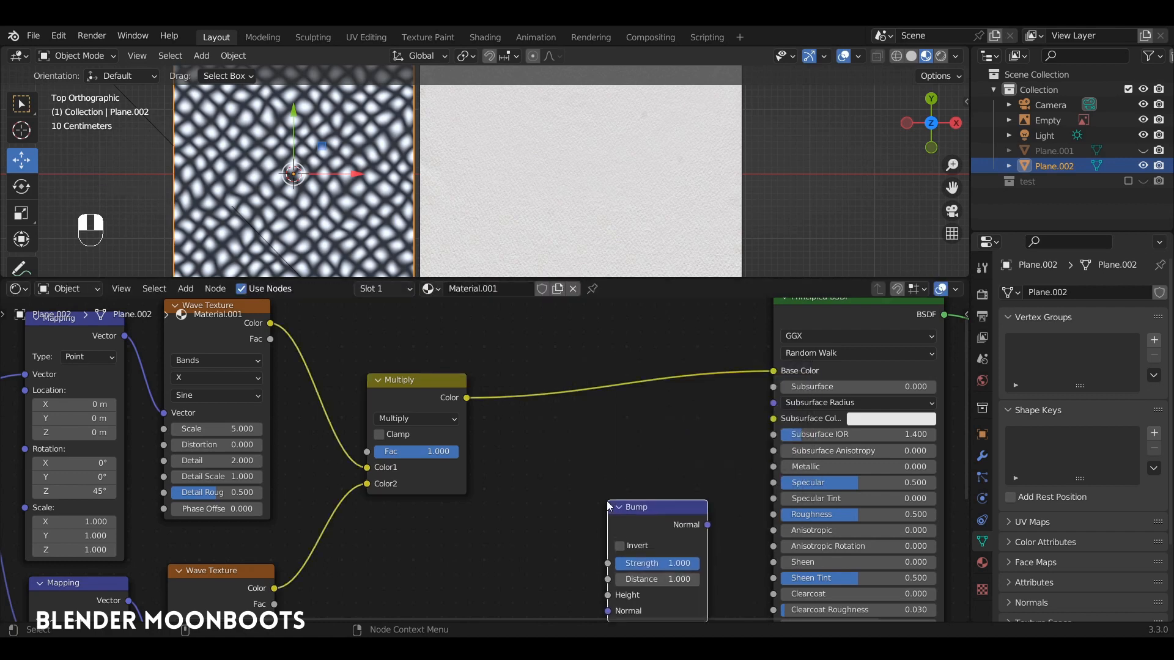
- Reroute the Multiply link from the Principled BSDF's Base Color to the Bump's Height, and connect the Bump's Normal to the shader's Normal
ctrl+alt+drag(630, 458, 744, 369)
drag(518, 319, 480, 417)
ctrl+alt+drag(573, 442, 463, 490)
click(769, 338)
drag(774, 332, 588, 447)
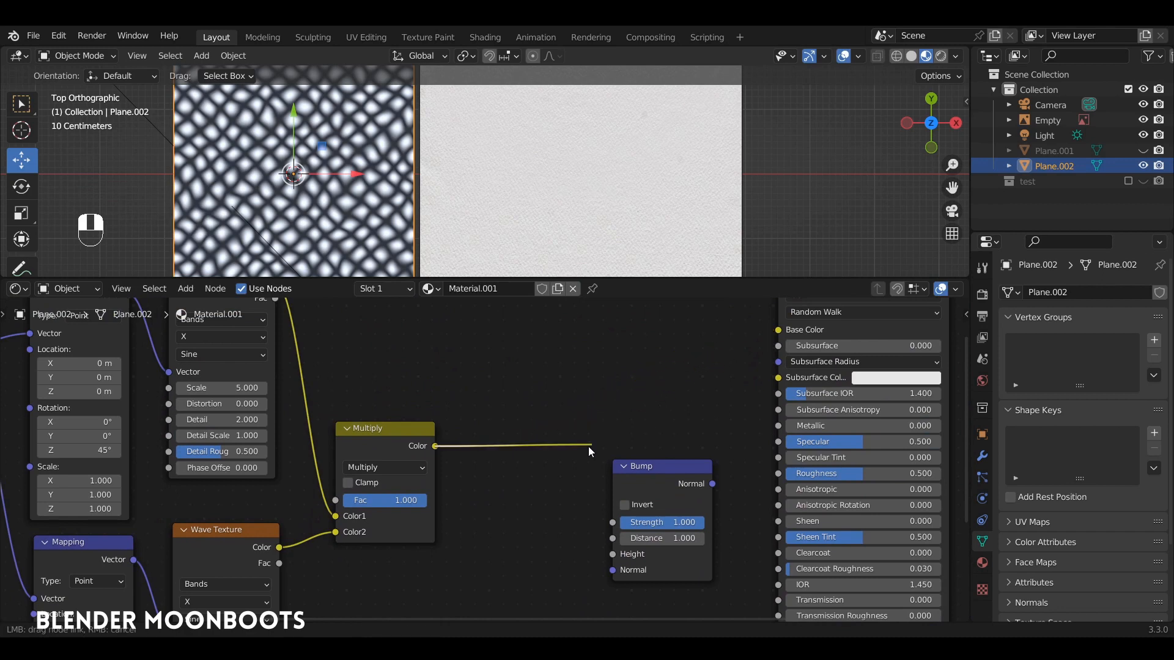
drag(604, 552, 618, 450)
drag(650, 366, 623, 494)
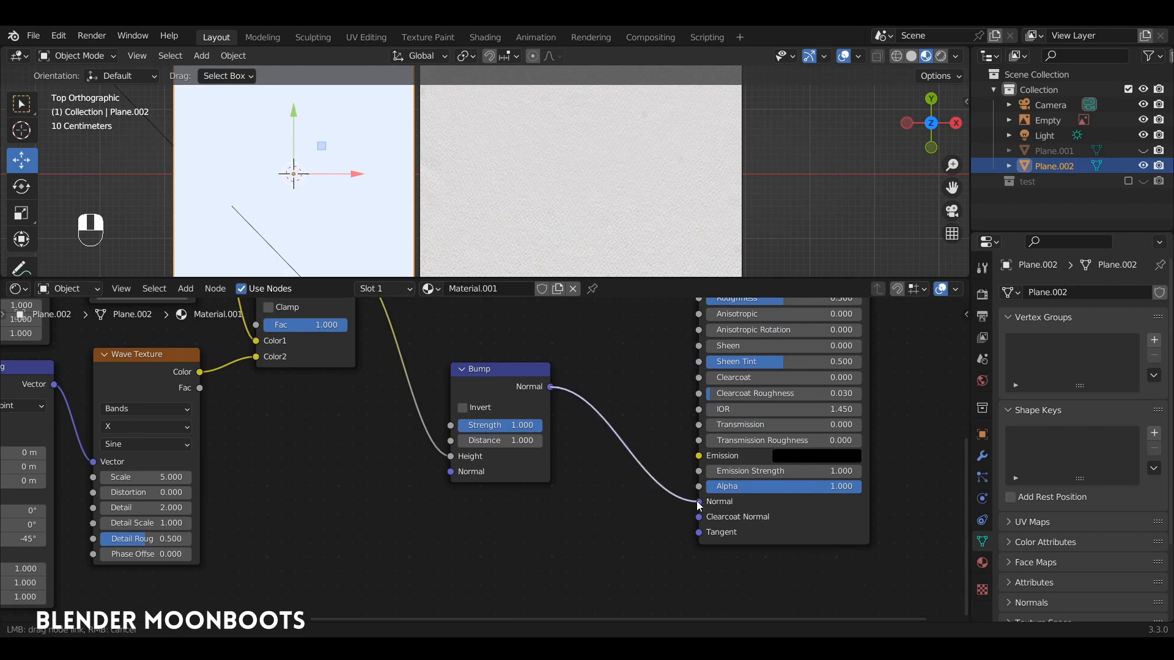
drag(699, 505, 699, 502)
- Shift the Bump node slightly down and switch the 3D viewport to rendered shading, with the plane seen at an angle
ctrl+alt+drag(581, 230, 717, 213)
drag(518, 277, 523, 420)
alt+drag(571, 312, 637, 173)
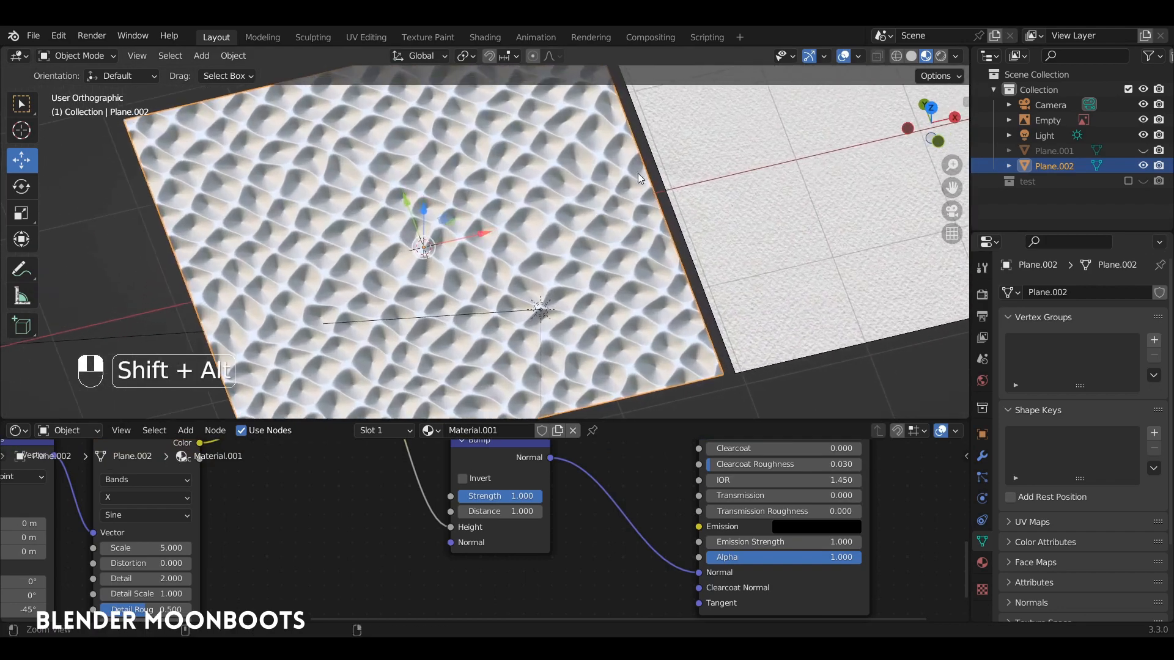
alt+drag(555, 233, 515, 320)
drag(484, 455, 478, 480)
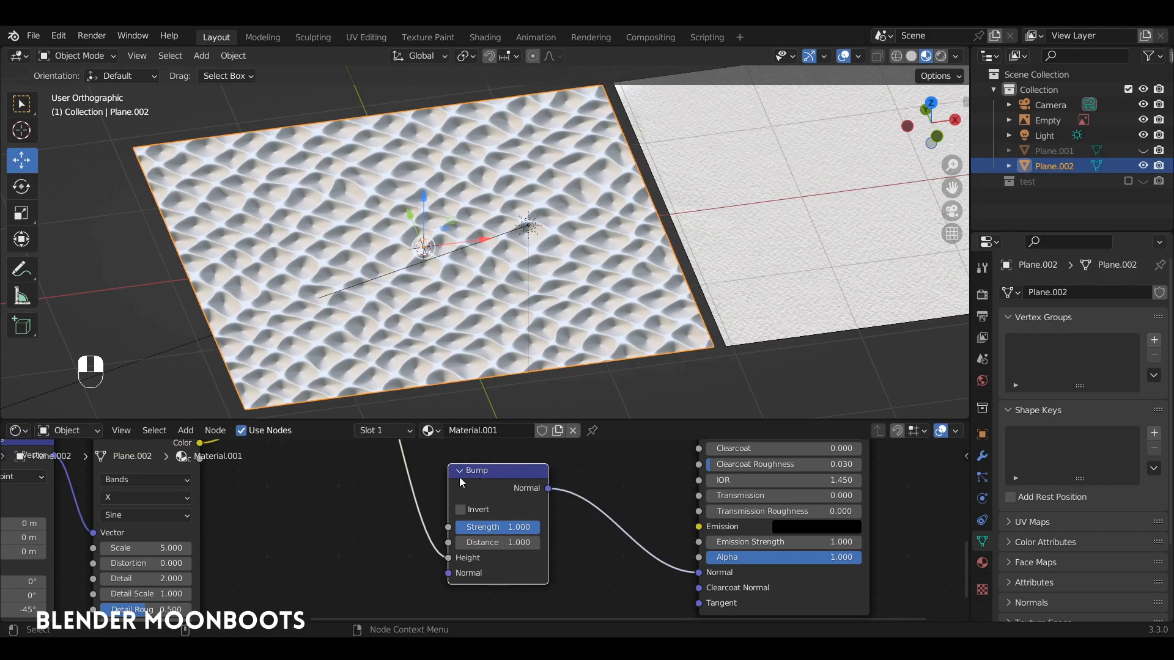
alt+drag(516, 349, 543, 278)
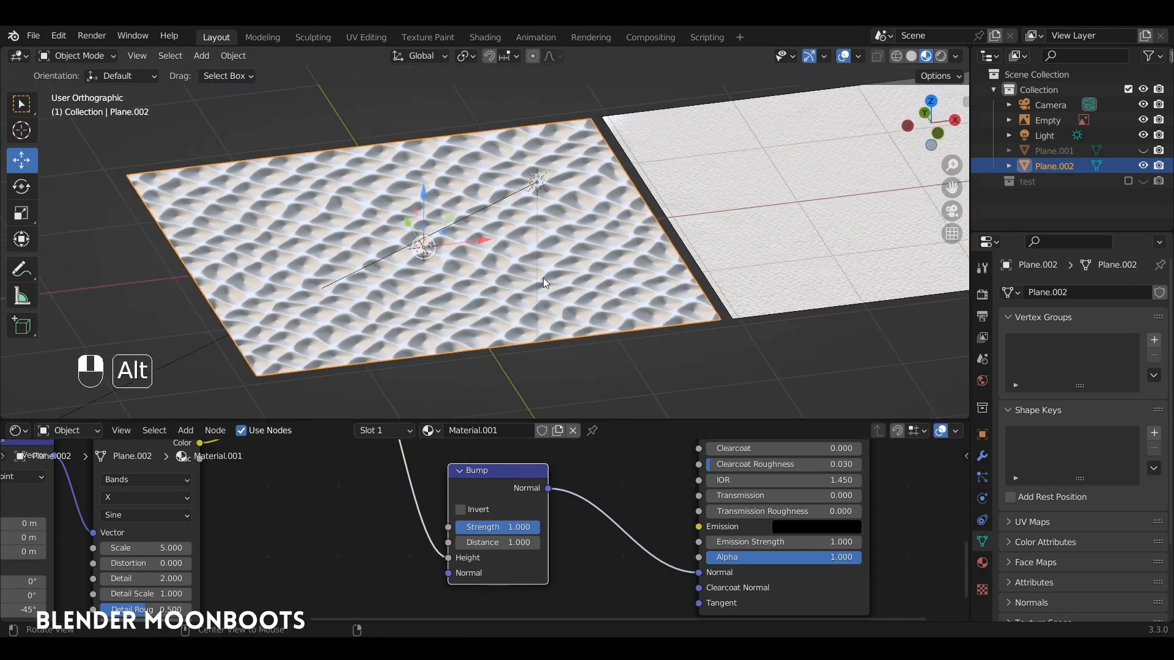
click(942, 55)
- Select the sun light, check its direction from the front and right views, and reselect the textured plane
mouse_move(635, 221)
alt+mouse_down()
mouse_move(622, 166)
mouse_move(548, 134)
mouse_move(574, 145)
alt+mouse_up()
click(549, 136)
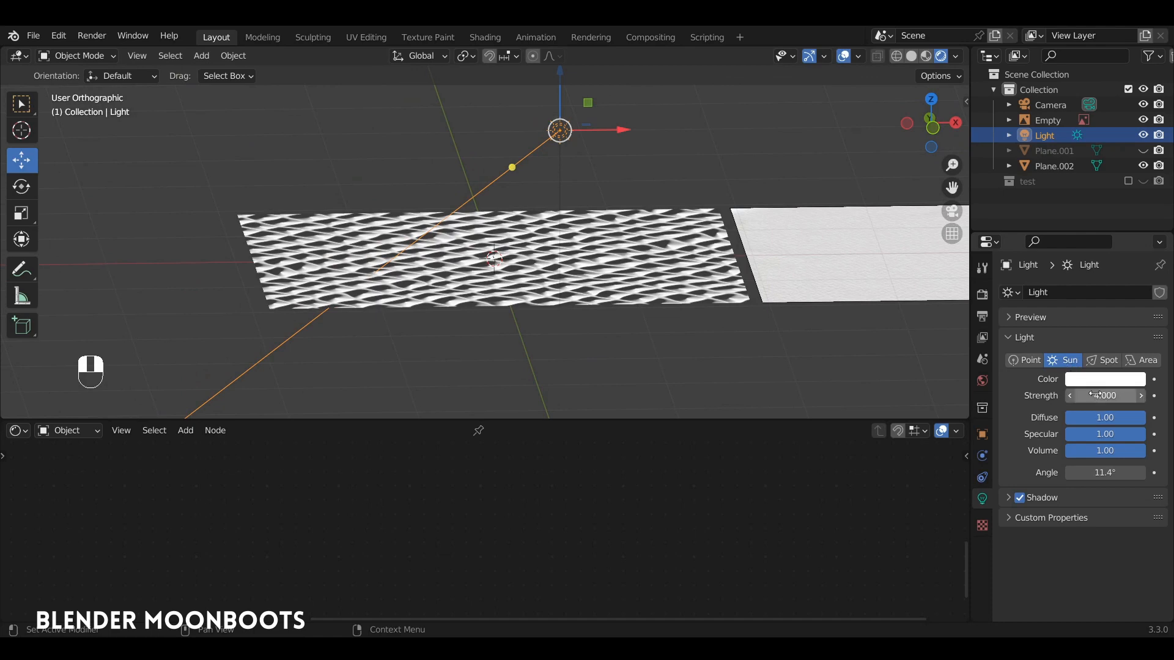
key(KP_1)
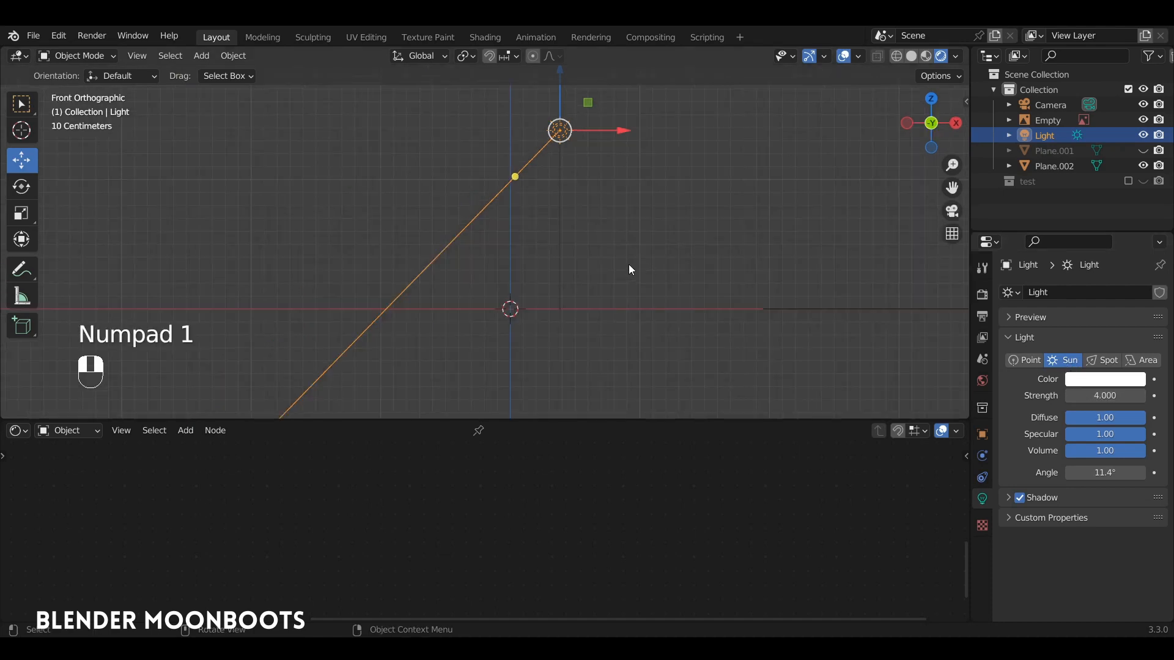
key(KP_3)
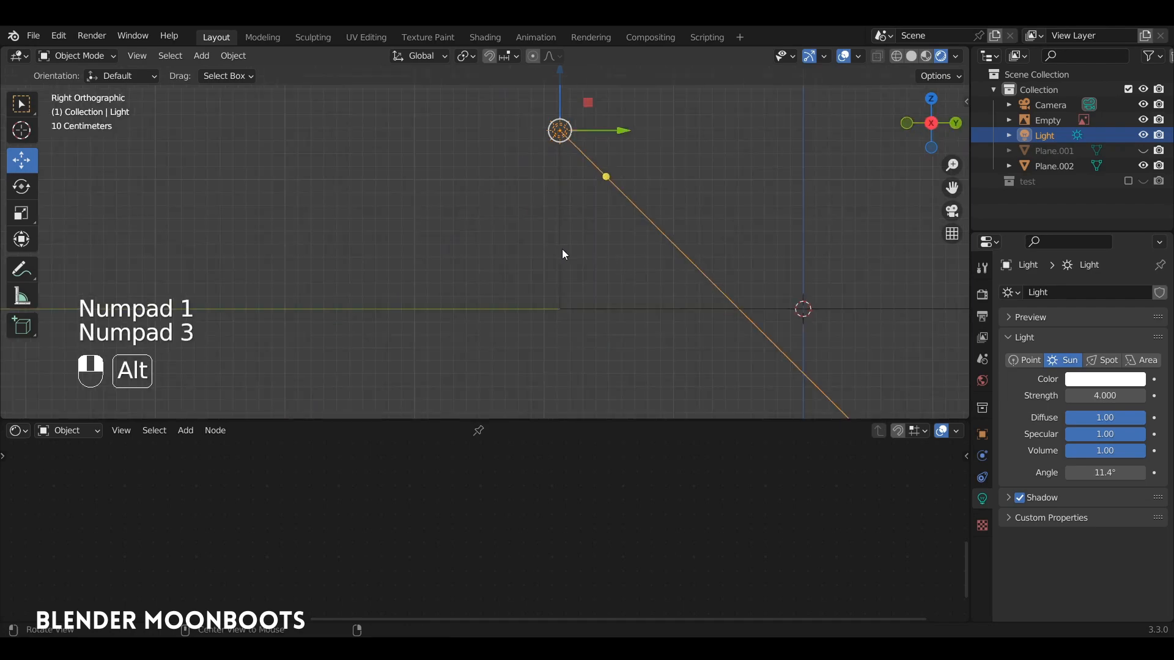
alt+middle_drag(562, 248, 608, 341)
click(683, 281)
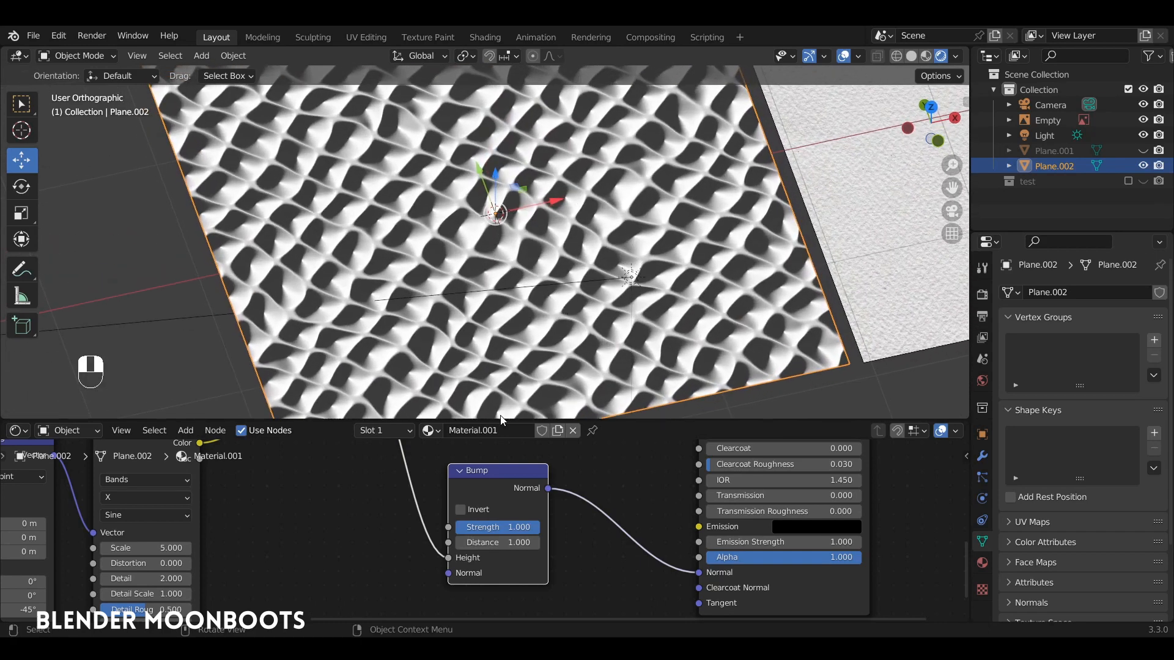
- Compare the bumped plane with the paper reference and preview the Multiply node's output directly on the plane
drag(500, 419, 502, 401)
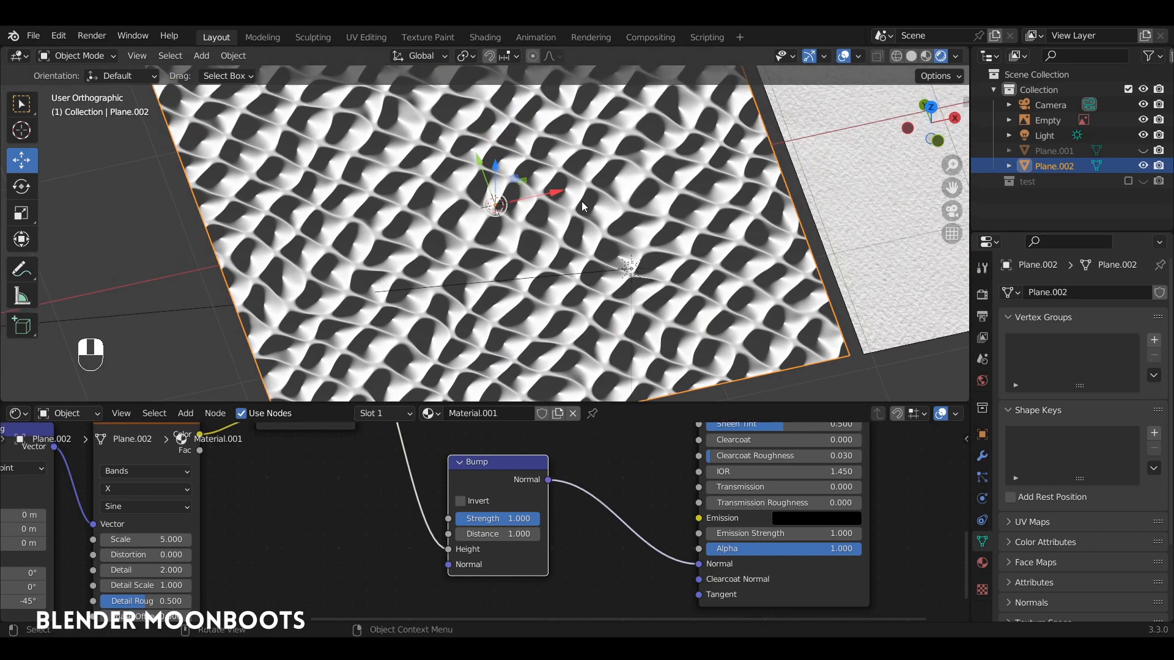
drag(457, 401, 458, 331)
alt+drag(944, 194, 569, 238)
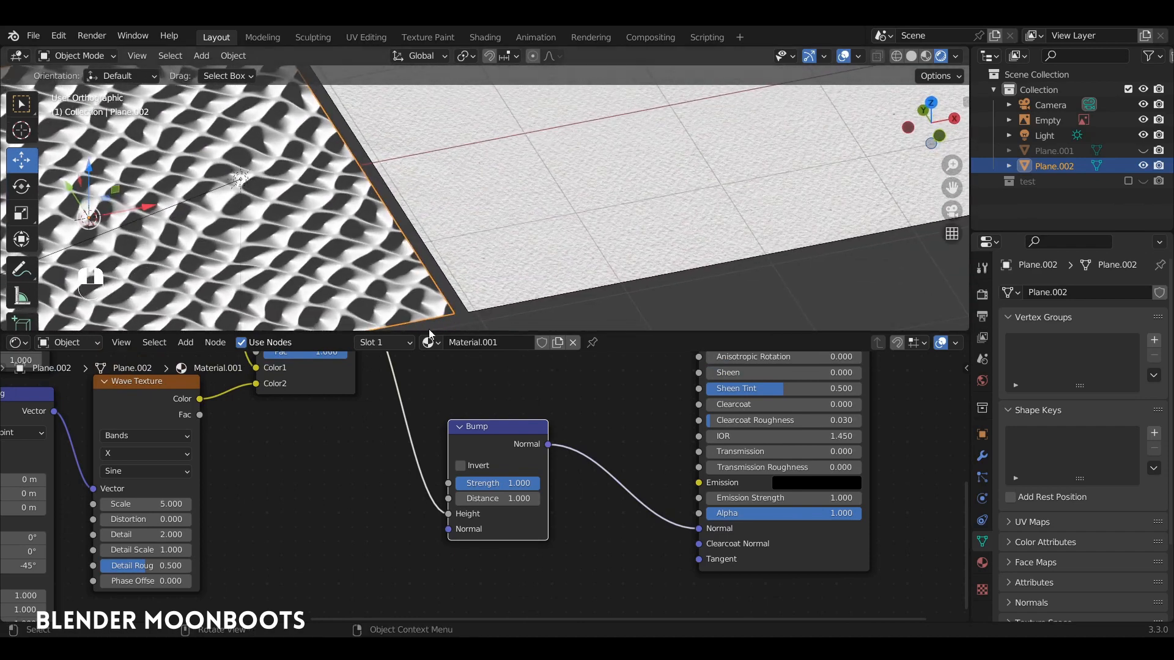
drag(432, 333, 434, 243)
alt+drag(471, 321, 647, 454)
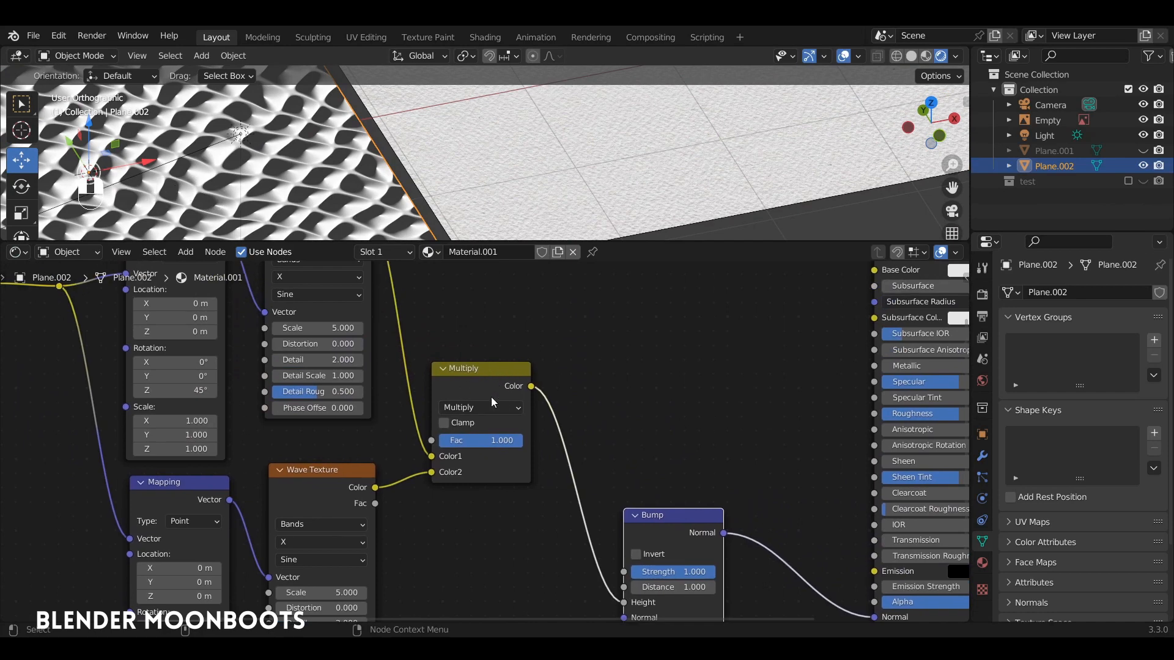
alt+drag(534, 367, 506, 402)
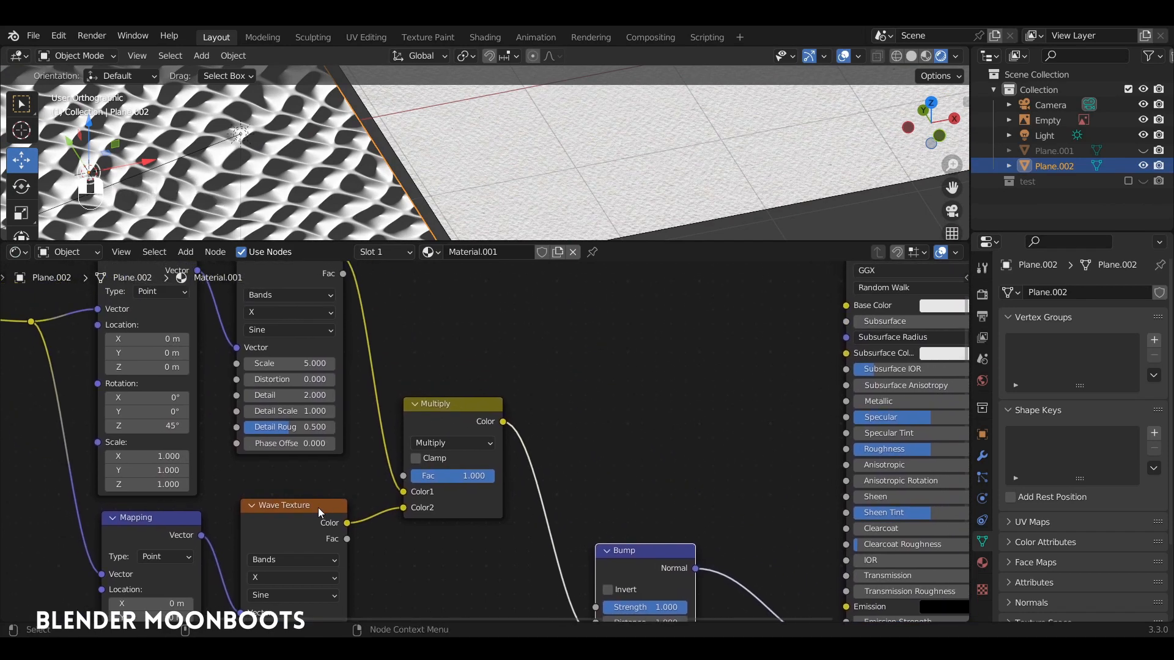
click(446, 413)
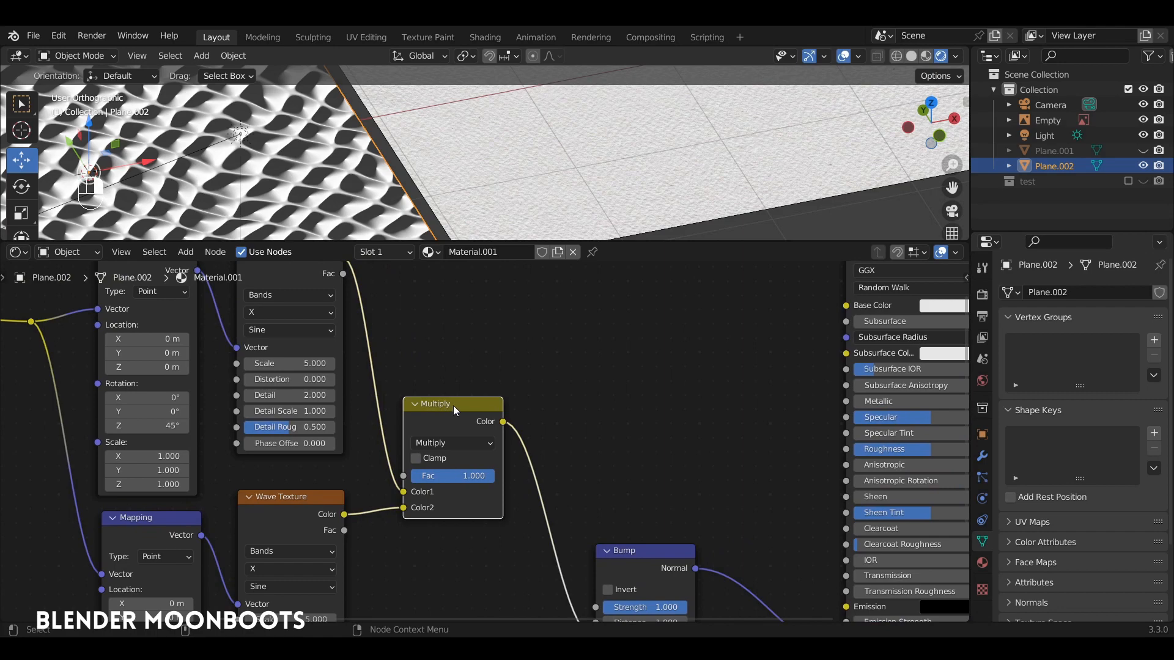
ctrl+shift+click(446, 404)
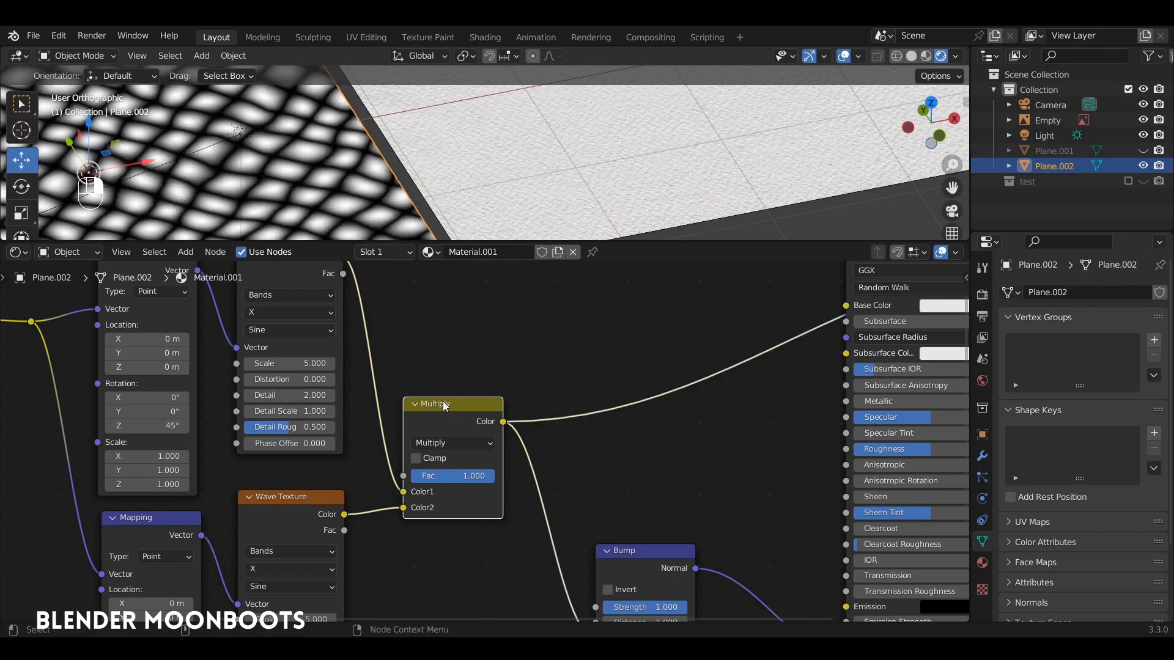
drag(383, 242, 358, 324)
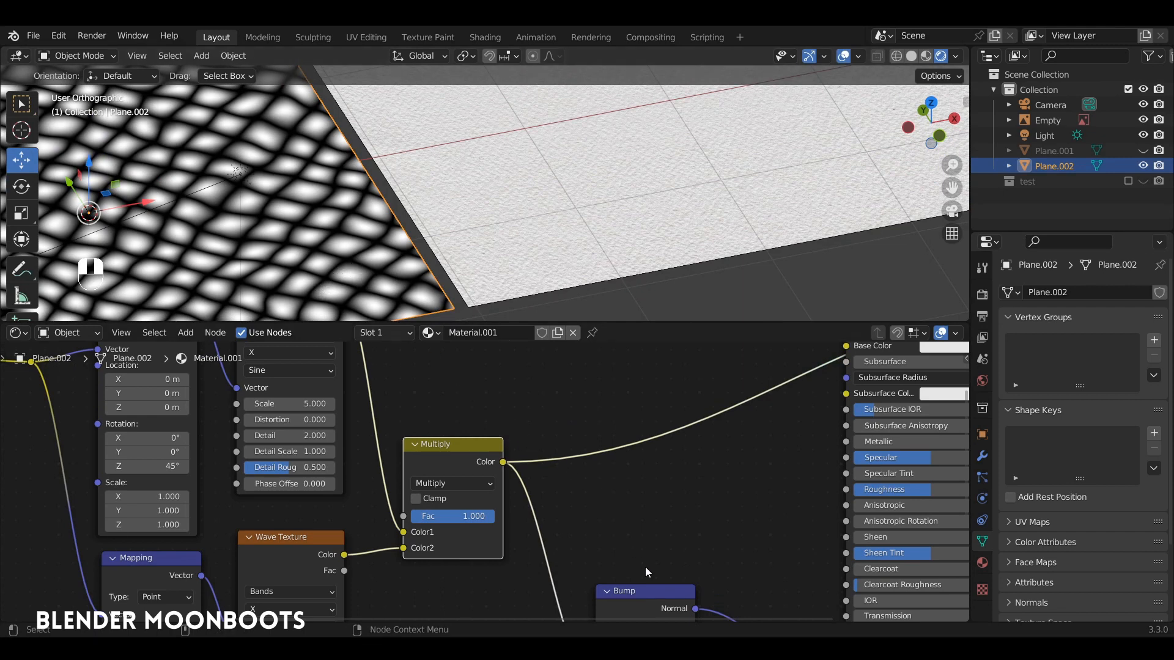
- Move the Bump node away to make room and insert an Invert node on the preview link after the Multiply node
drag(657, 585, 783, 499)
key(shift+a)
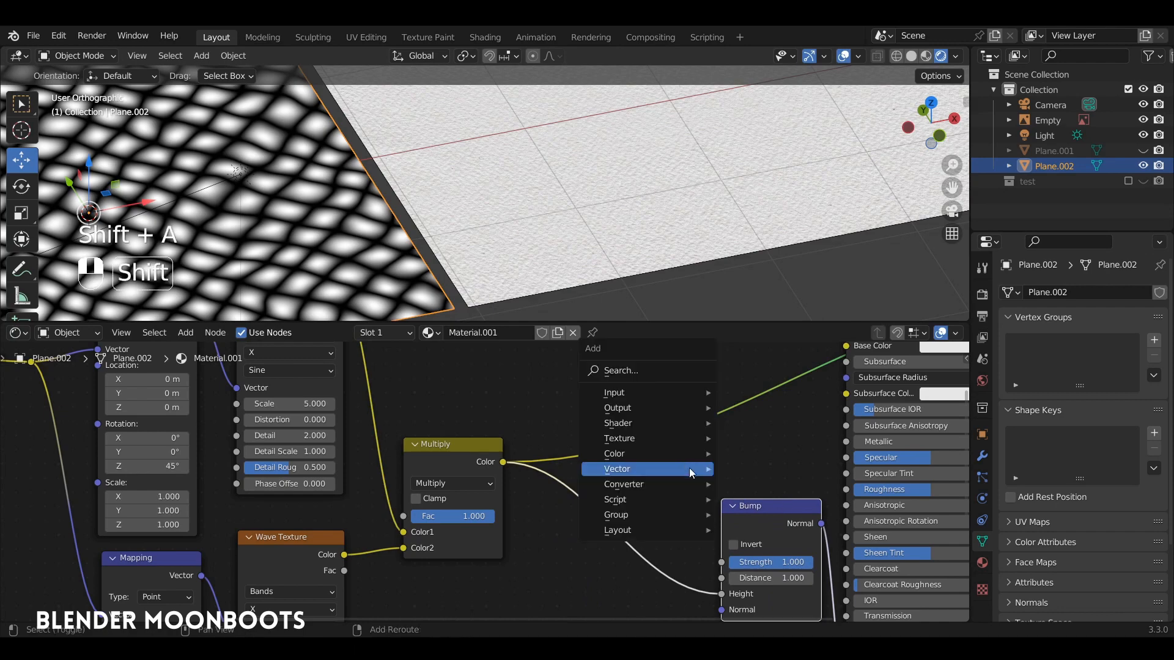
mouse_move(633, 422)
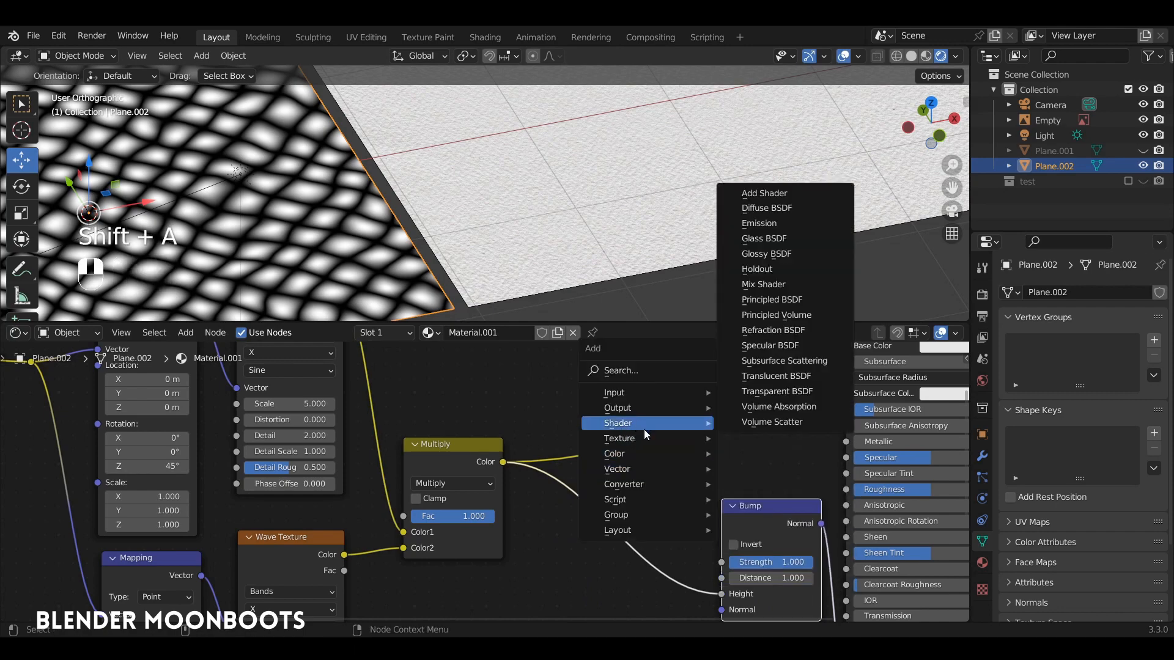
mouse_move(635, 455)
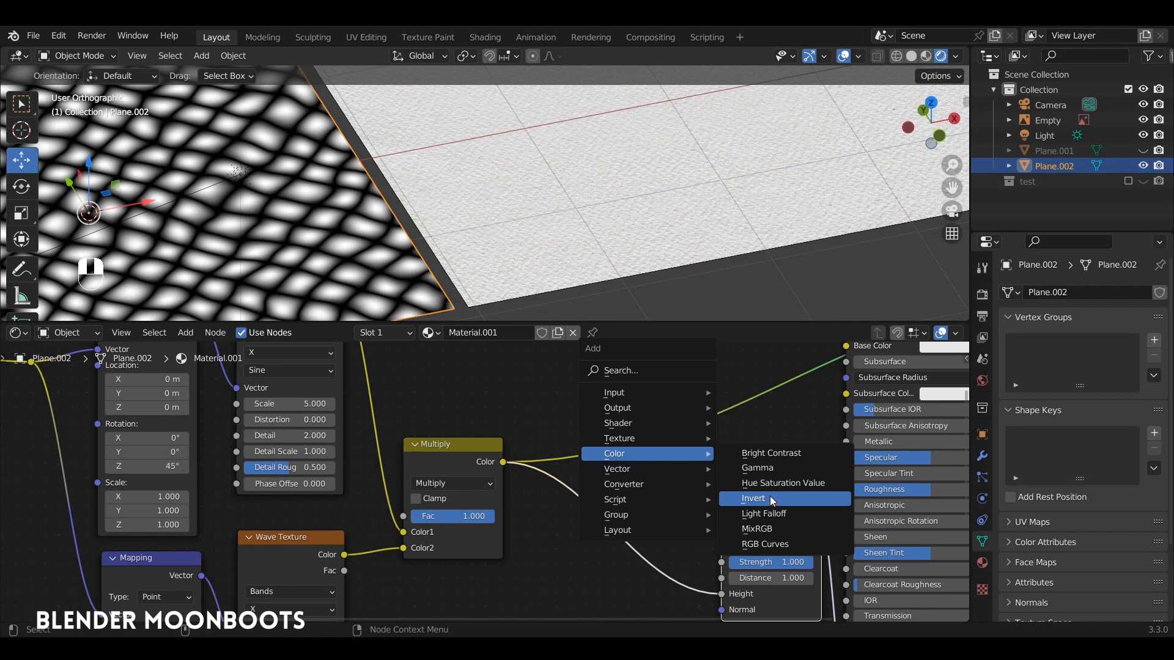
click(753, 499)
click(590, 418)
- Connect the Invert node's Color output to the Bump node's Height input
middle_drag(654, 403, 264, 461)
drag(377, 562, 380, 522)
middle_drag(324, 455, 424, 365)
drag(352, 401, 379, 468)
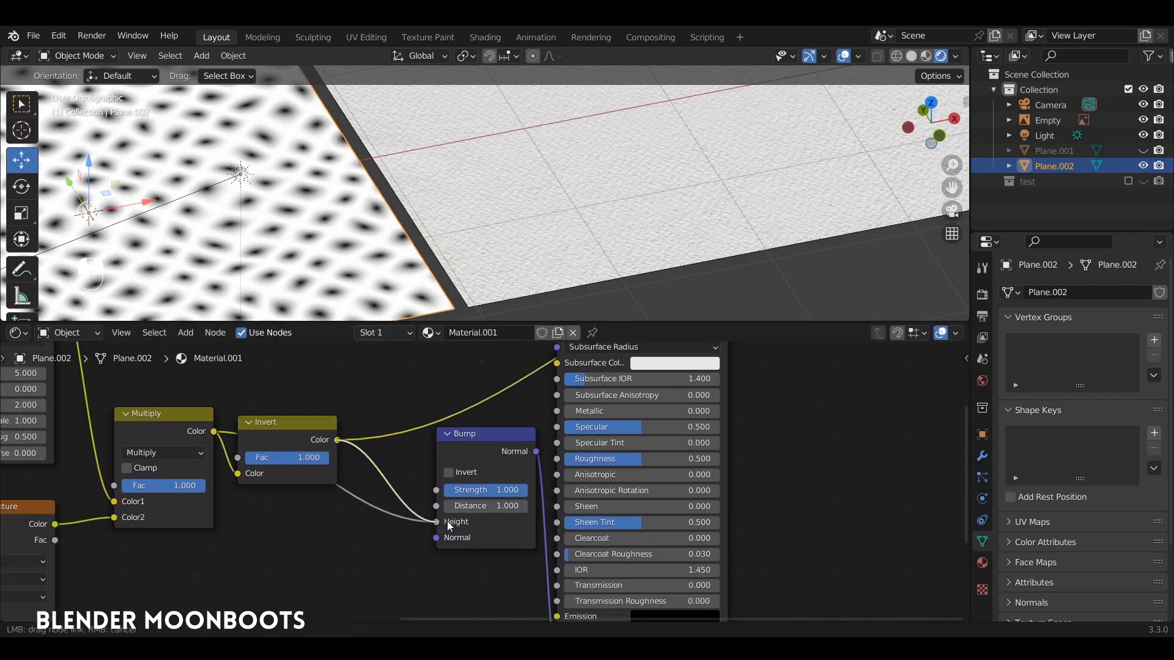
drag(449, 526, 436, 522)
- Reconnect the Principled BSDF to the Material Output and view the plane from the top beside the paper reference
middle_drag(456, 386, 309, 546)
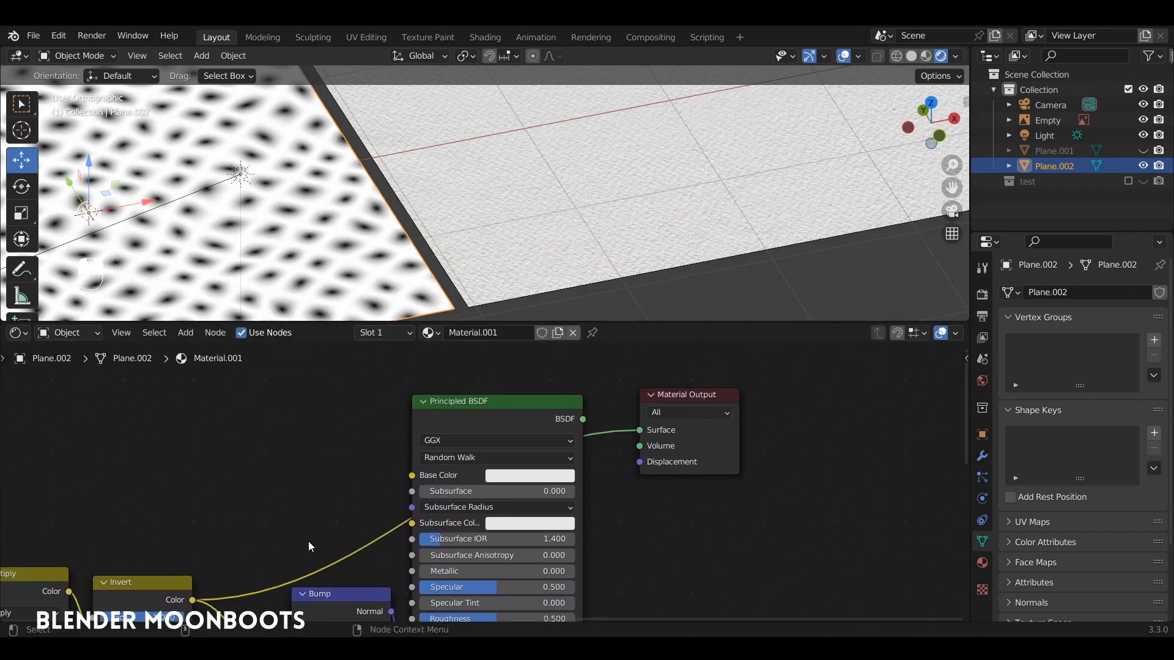
ctrl+shift+click(484, 402)
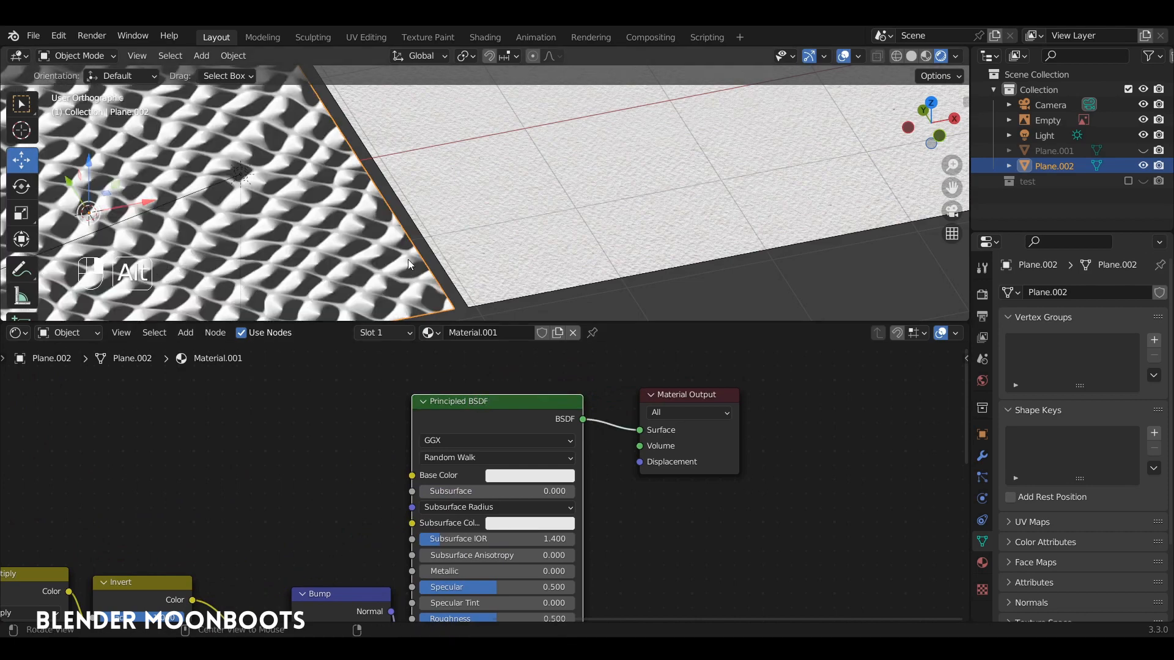
alt+shift+drag(388, 240, 662, 235)
key(KP_7)
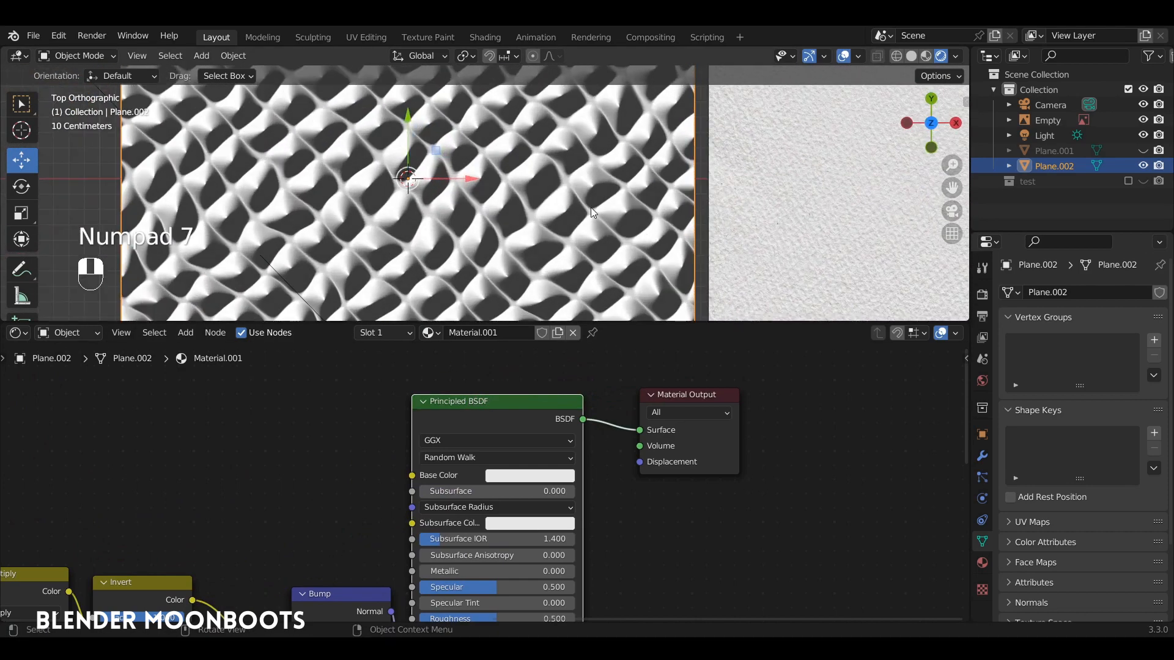
alt+shift+drag(567, 207, 563, 272)
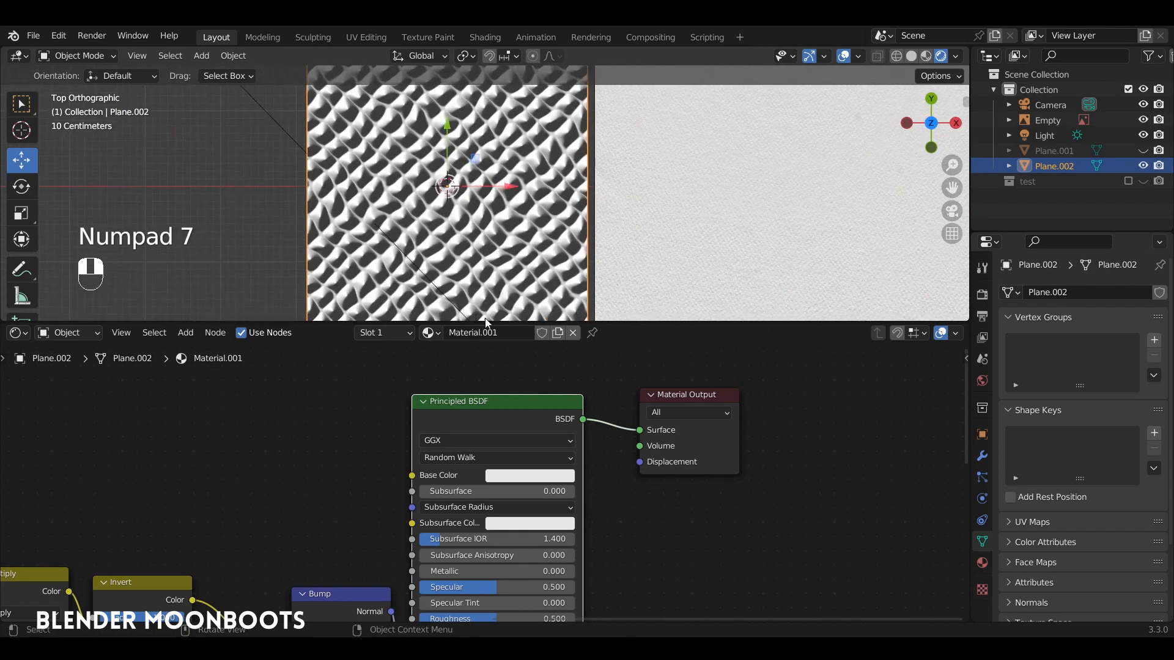
drag(487, 321, 488, 418)
mouse_move(520, 330)
ctrl+alt+mouse_down()
mouse_move(526, 358)
mouse_move(529, 314)
ctrl+alt+mouse_up()
alt+shift+drag(529, 314, 532, 302)
- Add a Value input node in the empty space between the Noise Texture and the lower Mapping node
ctrl+alt+drag(310, 525, 599, 341)
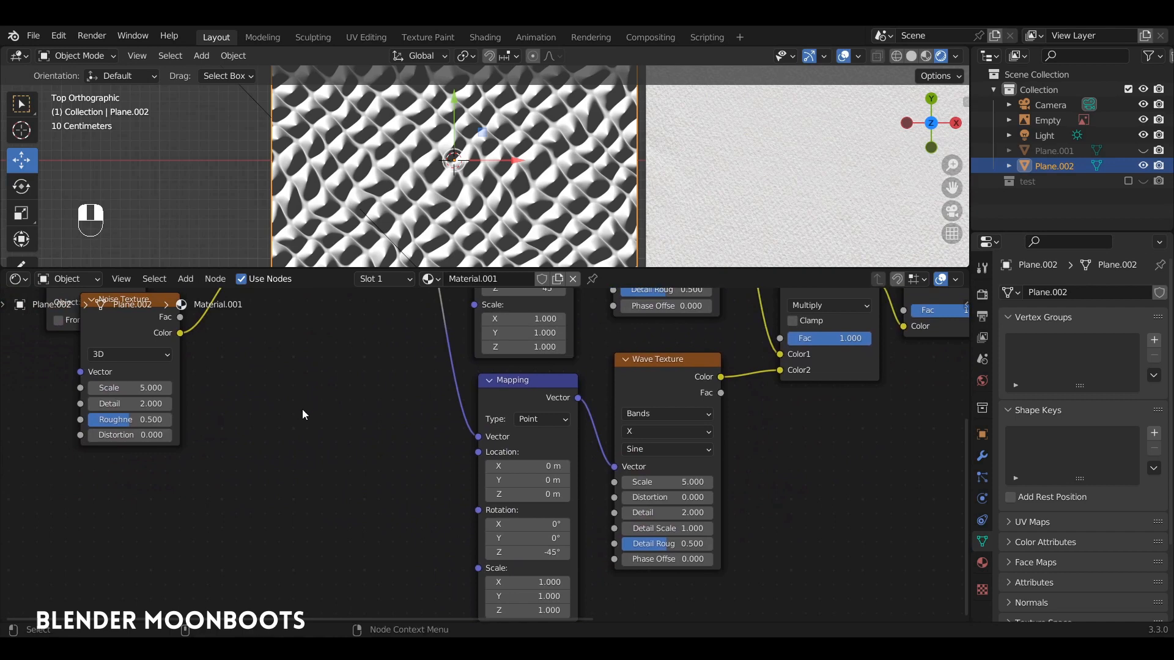
key(shift+a)
mouse_move(249, 370)
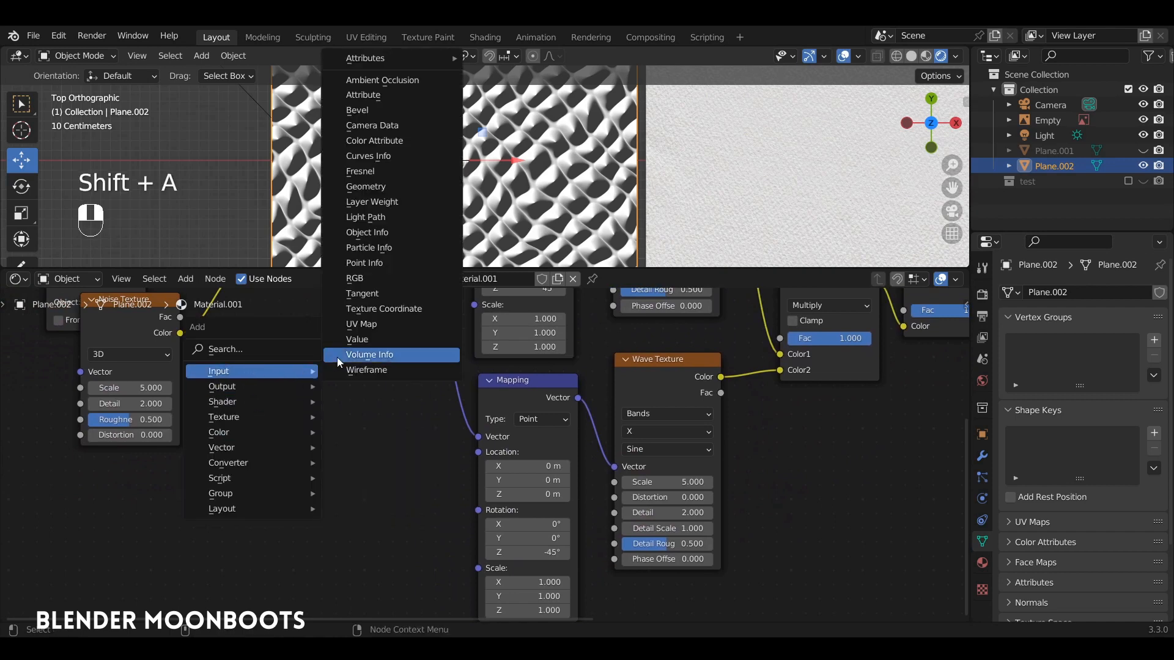
click(379, 338)
click(343, 432)
- Connect the Value node's output to the Scale inputs of both Mapping nodes
drag(341, 434, 470, 315)
drag(339, 515, 477, 390)
ctrl+alt+middle_drag(356, 451, 359, 298)
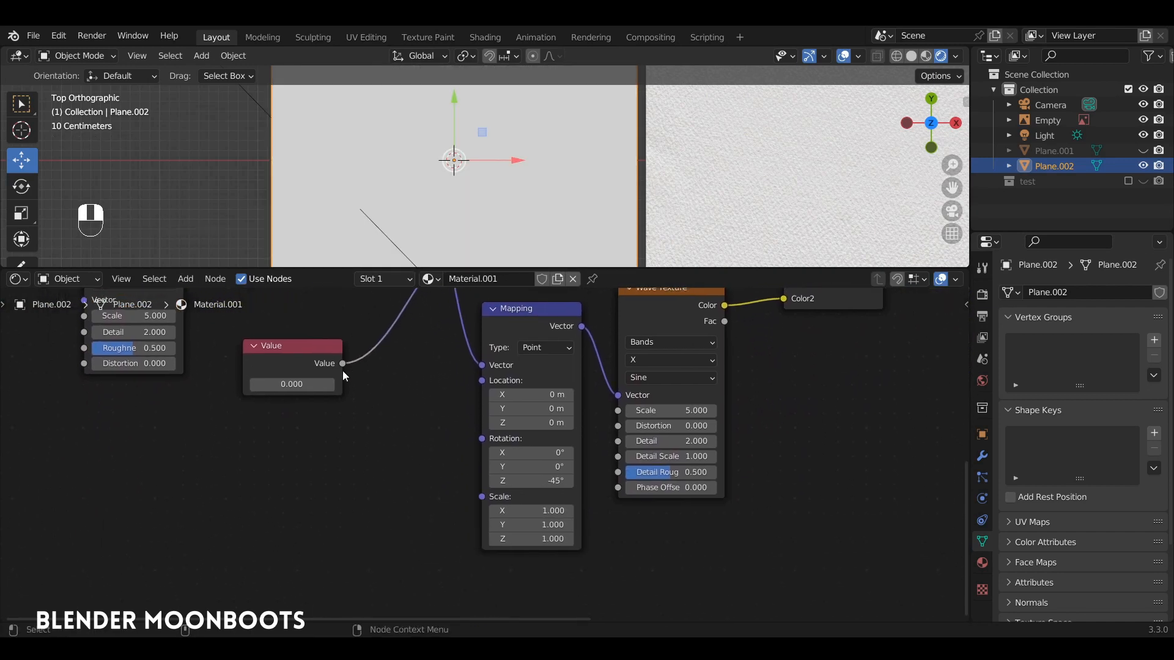
drag(342, 367, 429, 467)
drag(482, 498, 482, 496)
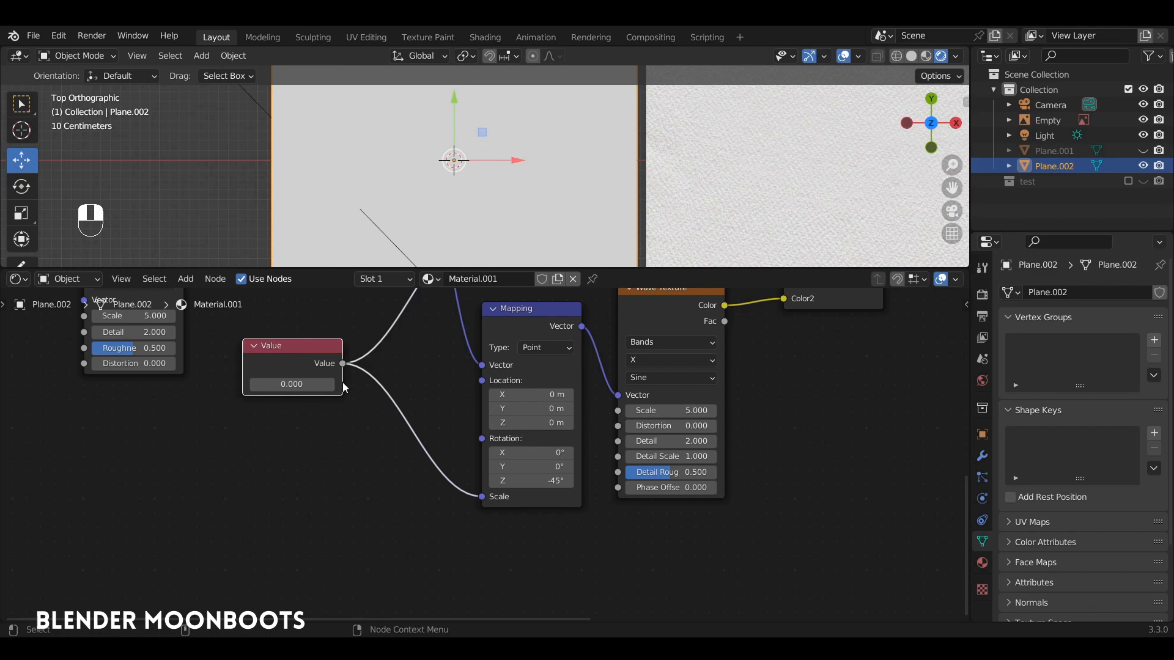
- Set the Value node driving both mapping scales to about 3.346 and compare the pattern with the paper reference
drag(328, 383, 416, 383)
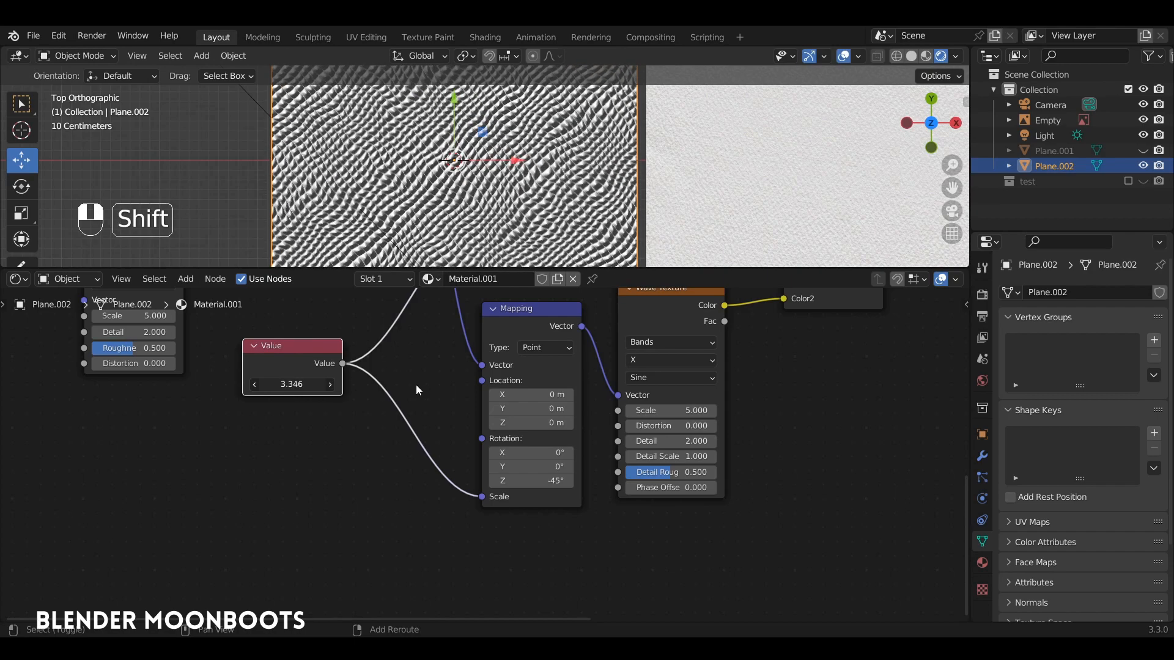
drag(495, 270, 461, 488)
ctrl+alt+drag(578, 318, 580, 251)
alt+shift+drag(581, 251, 456, 238)
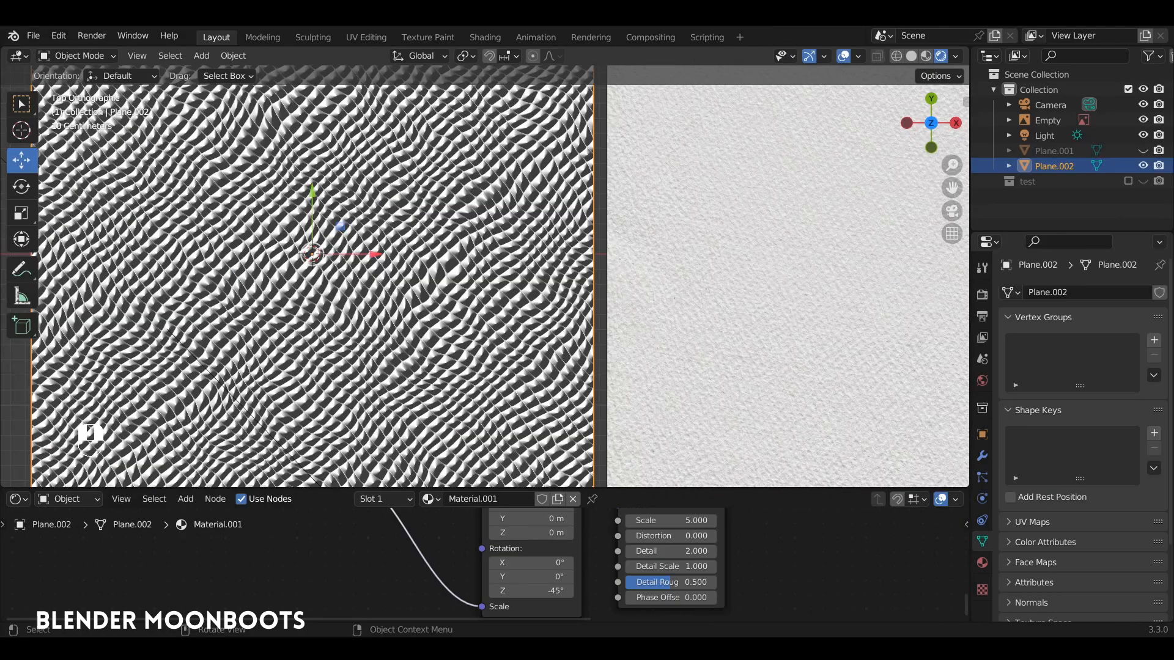
- Deselect the plane and save the Blender file
click(15, 423)
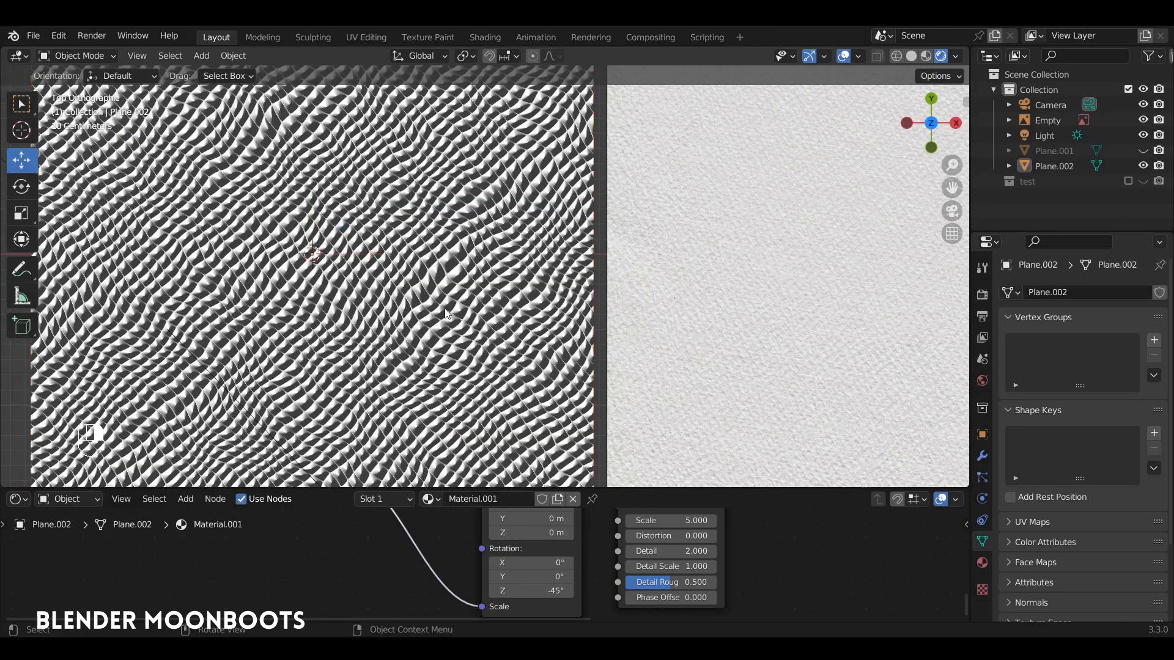
key(ctrl+s)
ctrl+alt+drag(569, 310, 578, 256)
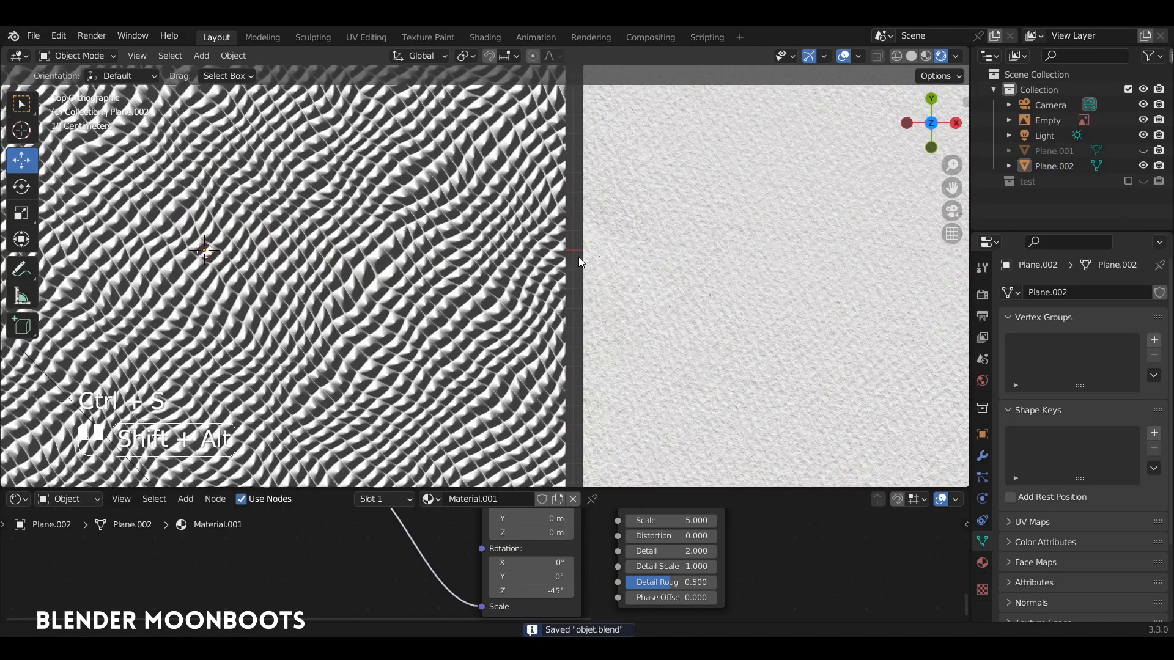
- Reduce the Bump node's Strength to 0.200
drag(516, 487, 511, 243)
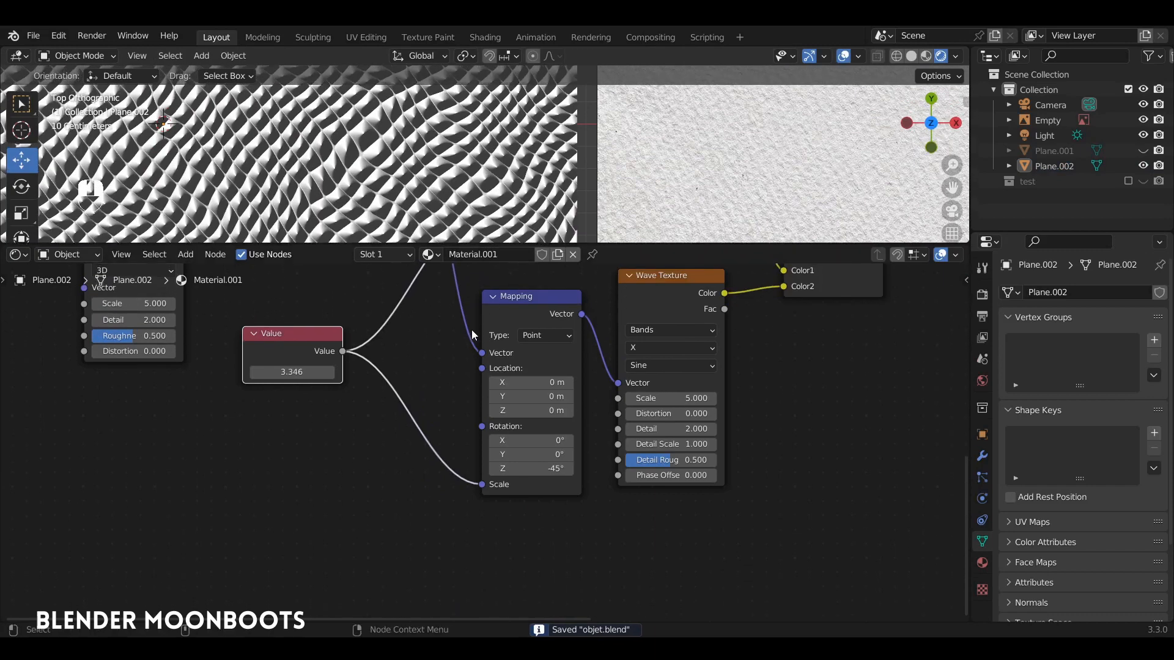
ctrl+alt+drag(445, 369, 190, 508)
ctrl+alt+drag(666, 498, 290, 542)
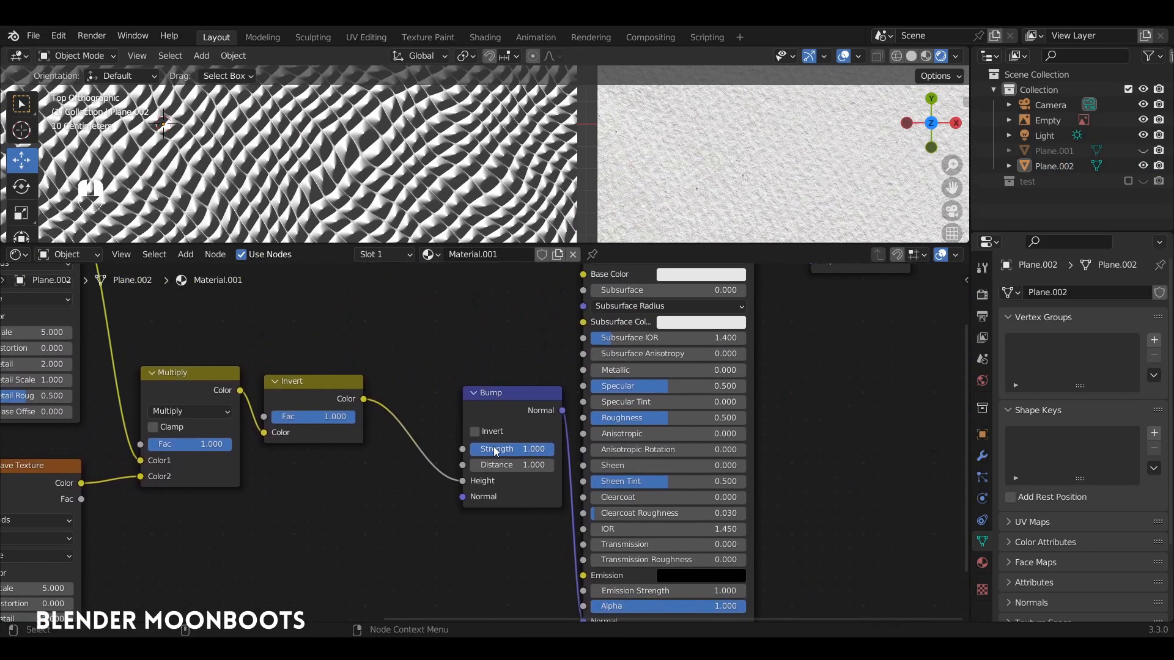
ctrl+drag(530, 450, 449, 460)
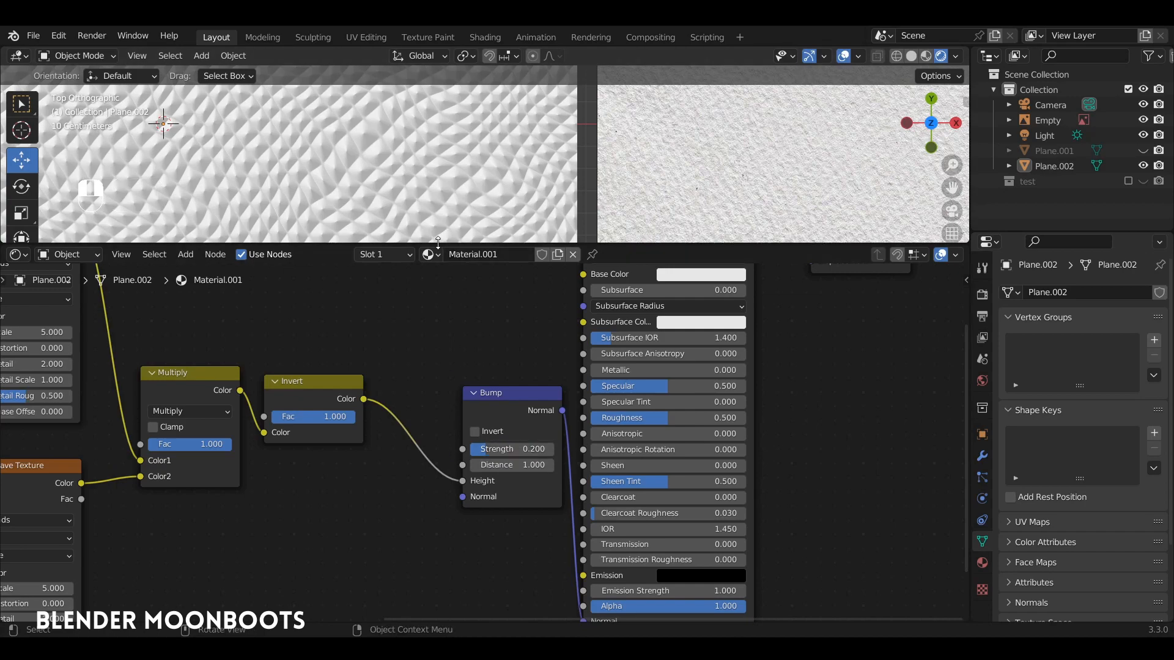
- Study the paper reference up close, then space the Bump, Principled BSDF and Material Output nodes away from the Invert node
drag(439, 243, 457, 390)
ctrl+alt+drag(533, 269, 543, 225)
alt+shift+drag(343, 224, 215, 230)
ctrl+alt+drag(438, 225, 454, 194)
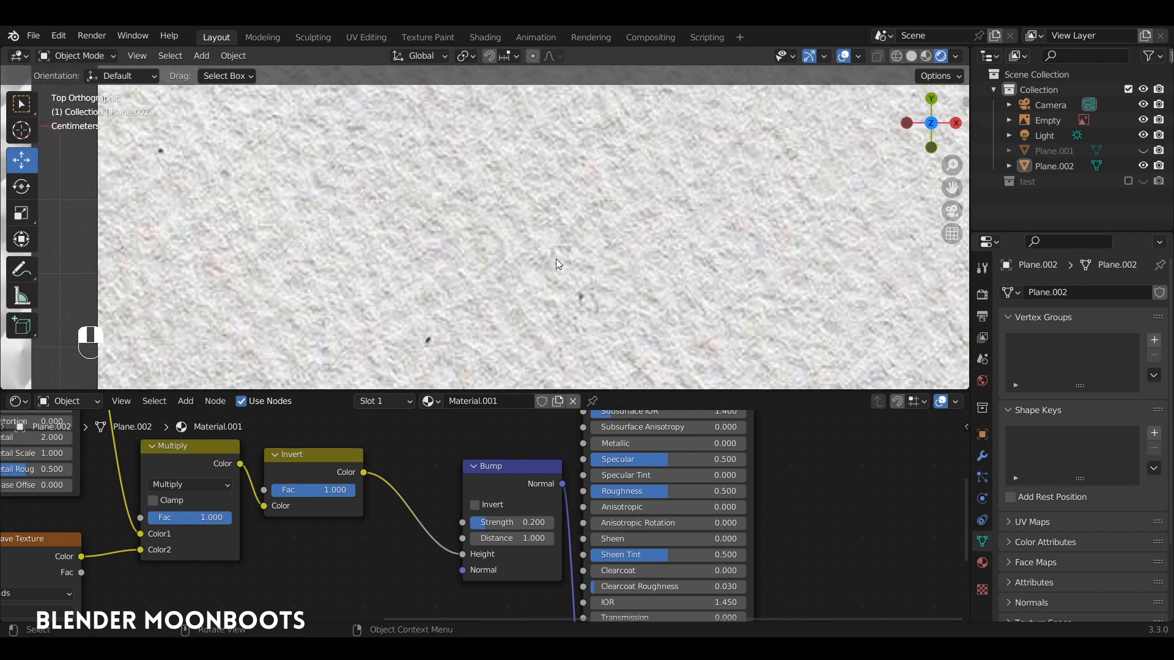
drag(469, 268, 471, 181)
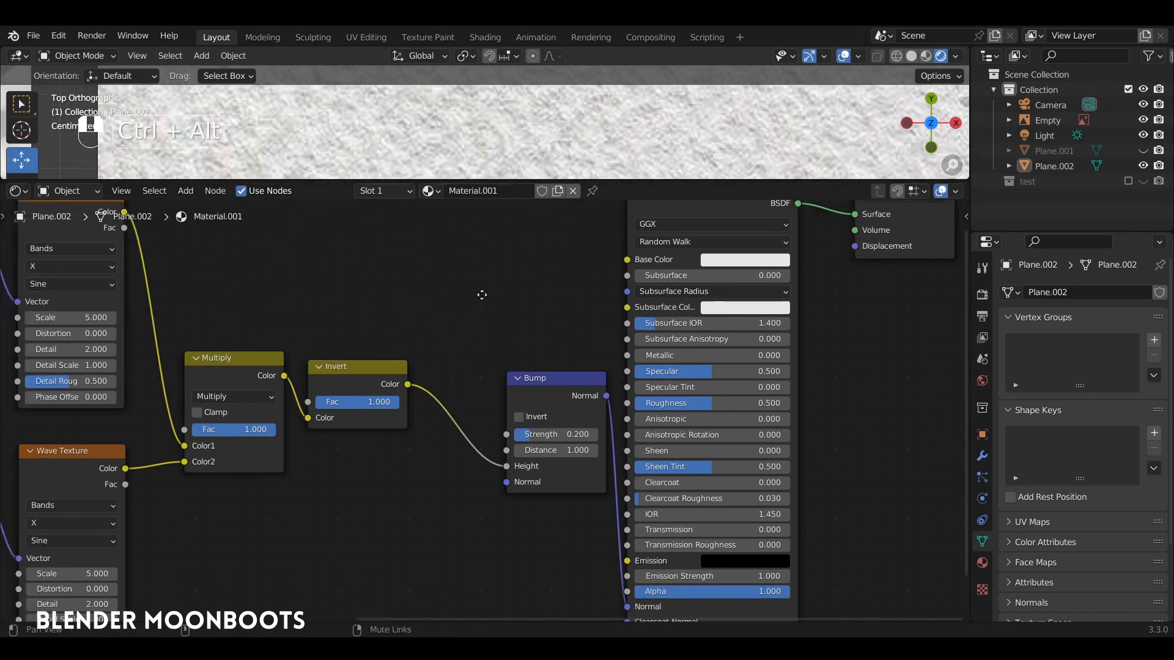
scroll(681, 314, down, 5)
drag(648, 303, 838, 293)
drag(543, 297, 706, 304)
drag(469, 417, 568, 411)
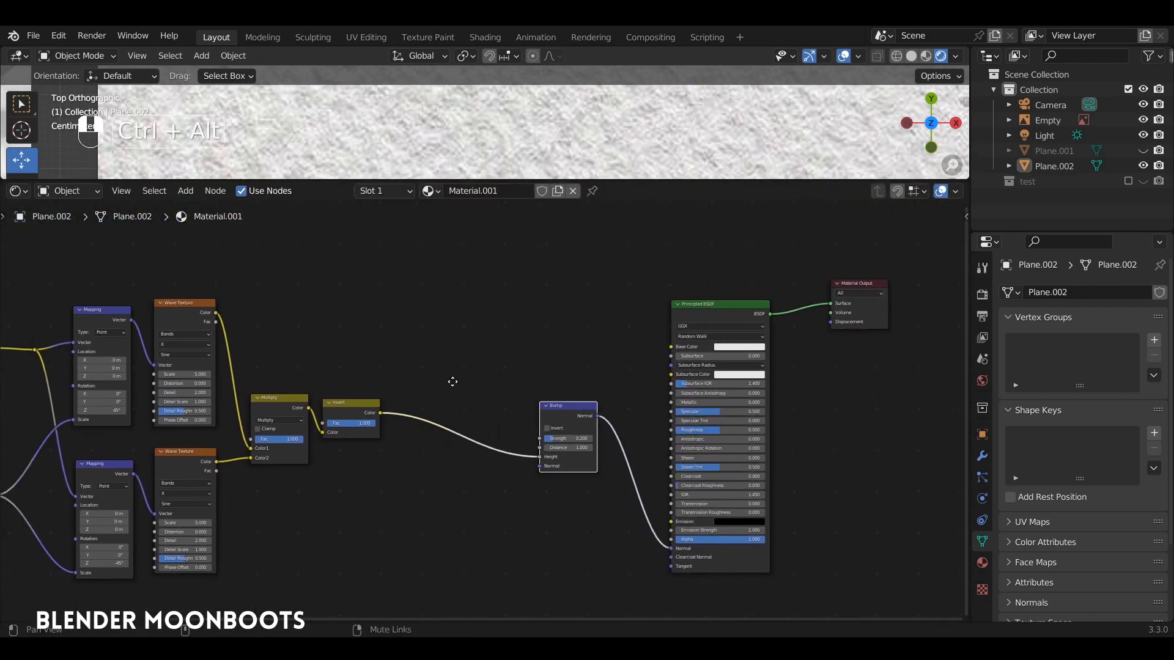
- Insert a duplicate of the Multiply node between the Invert and Bump nodes, with the Invert output feeding its Color2 input
scroll(534, 348, up, 3)
ctrl+alt+drag(443, 340, 497, 292)
ctrl+alt+drag(582, 296, 540, 373)
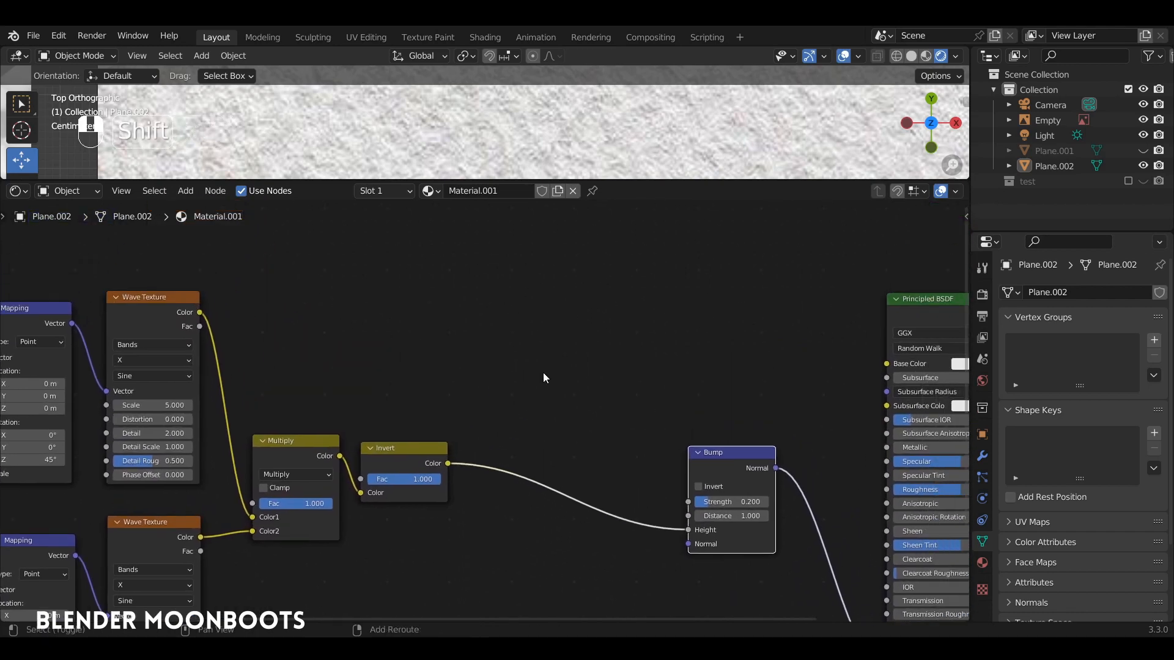
key(shift+a)
click(292, 445)
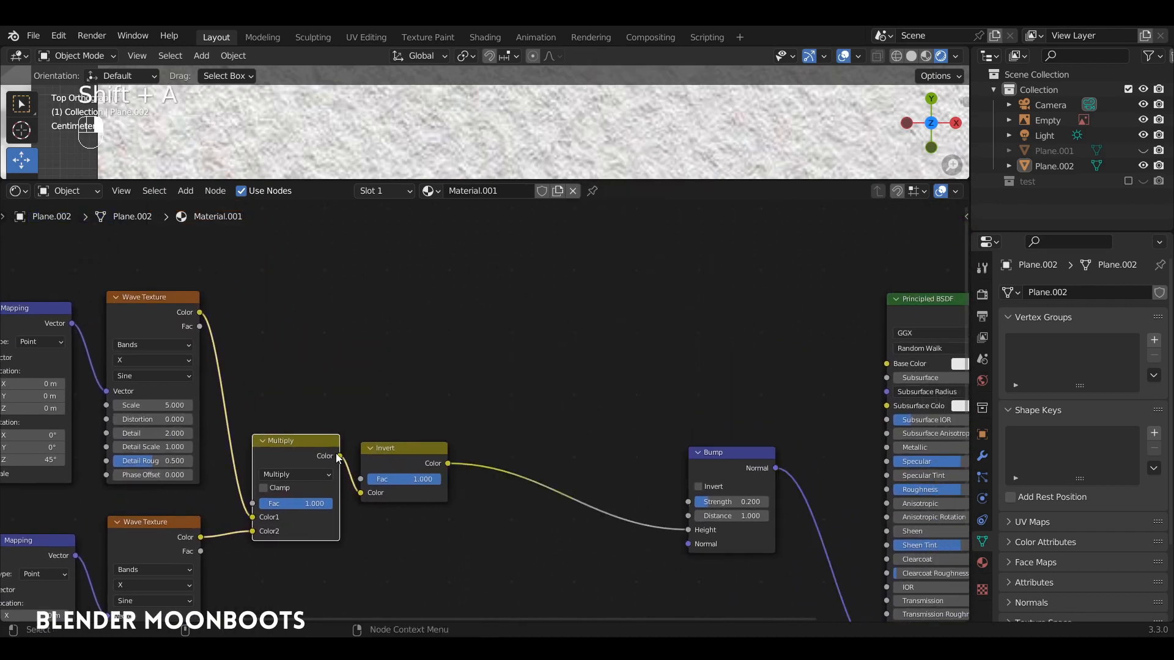
key(shift+d)
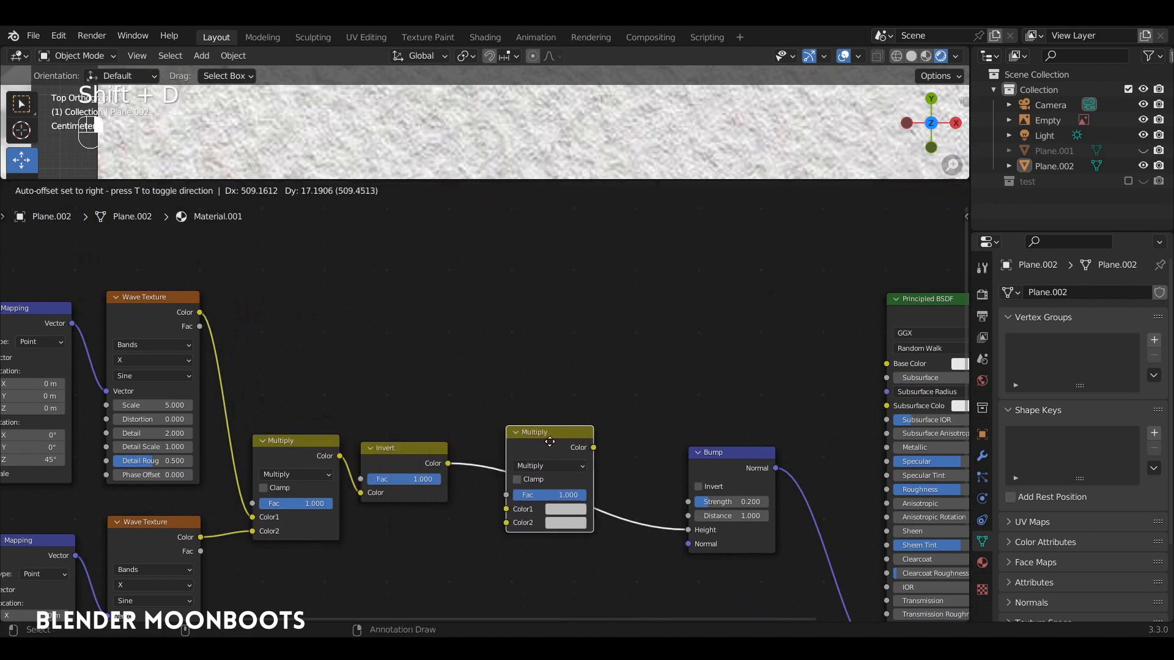
click(552, 436)
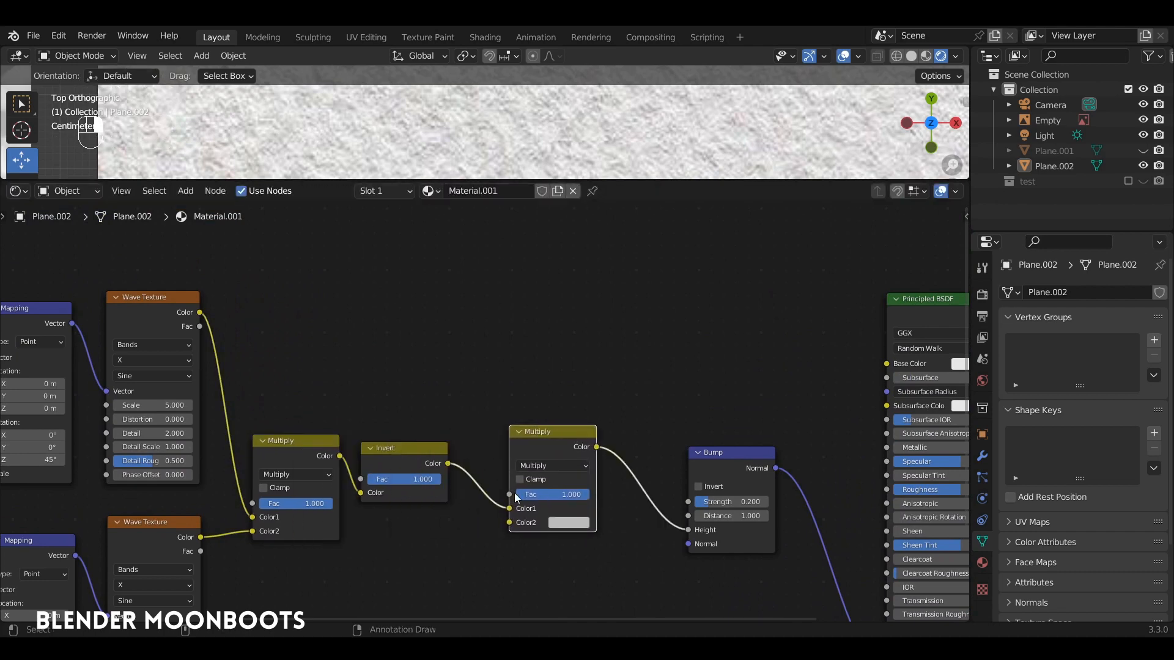
drag(509, 509, 510, 523)
drag(401, 450, 406, 477)
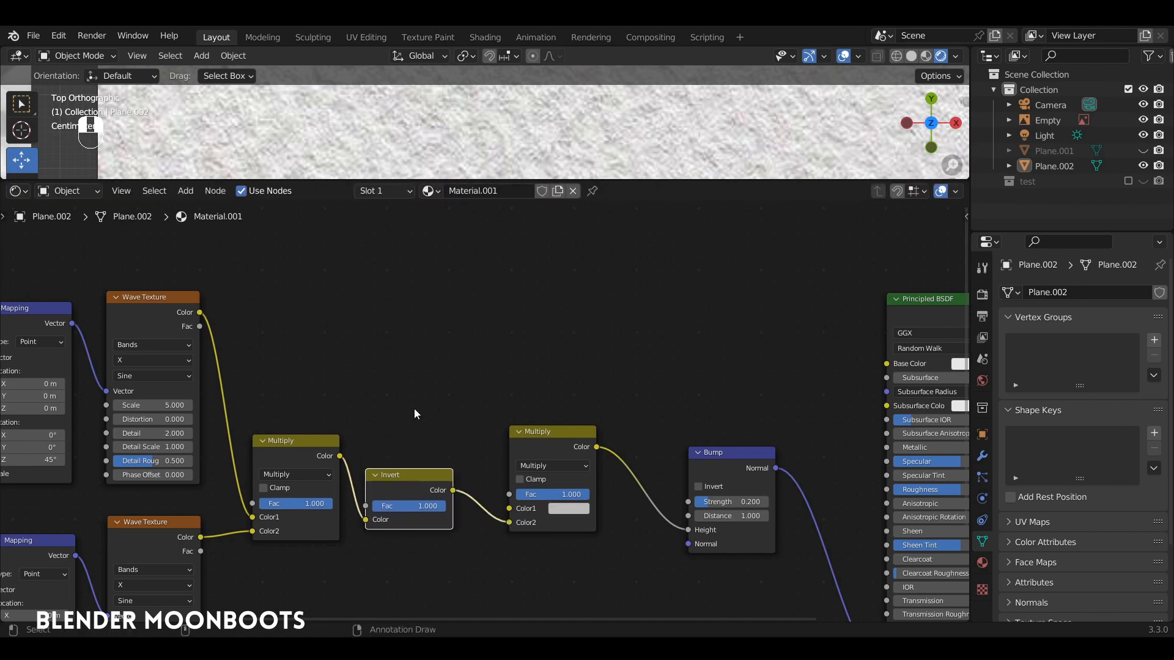
- Add a Noise Texture above the Invert node and connect its Fac output to the new Multiply node's Color1 input
key(shift+a)
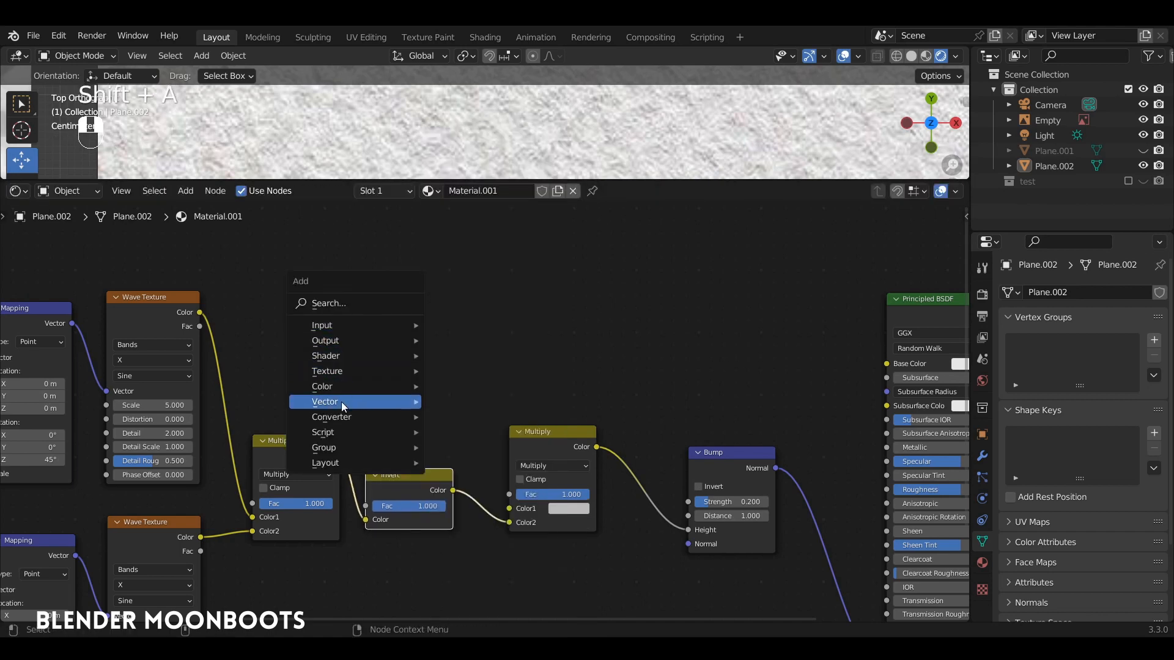
mouse_move(330, 372)
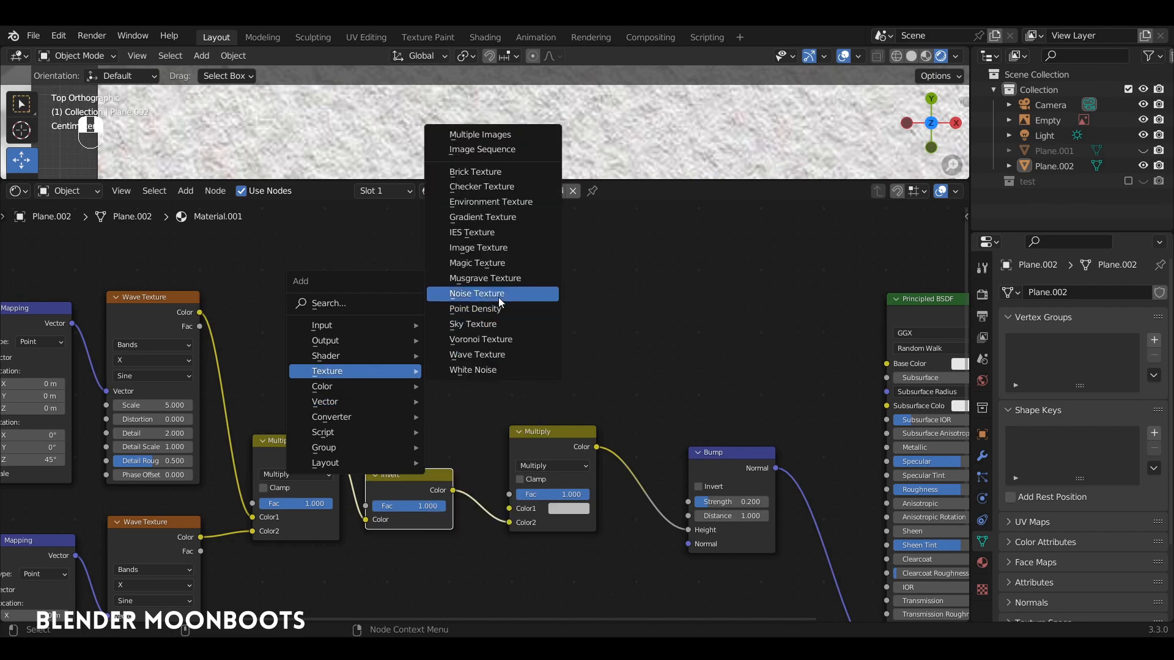
click(500, 302)
click(449, 354)
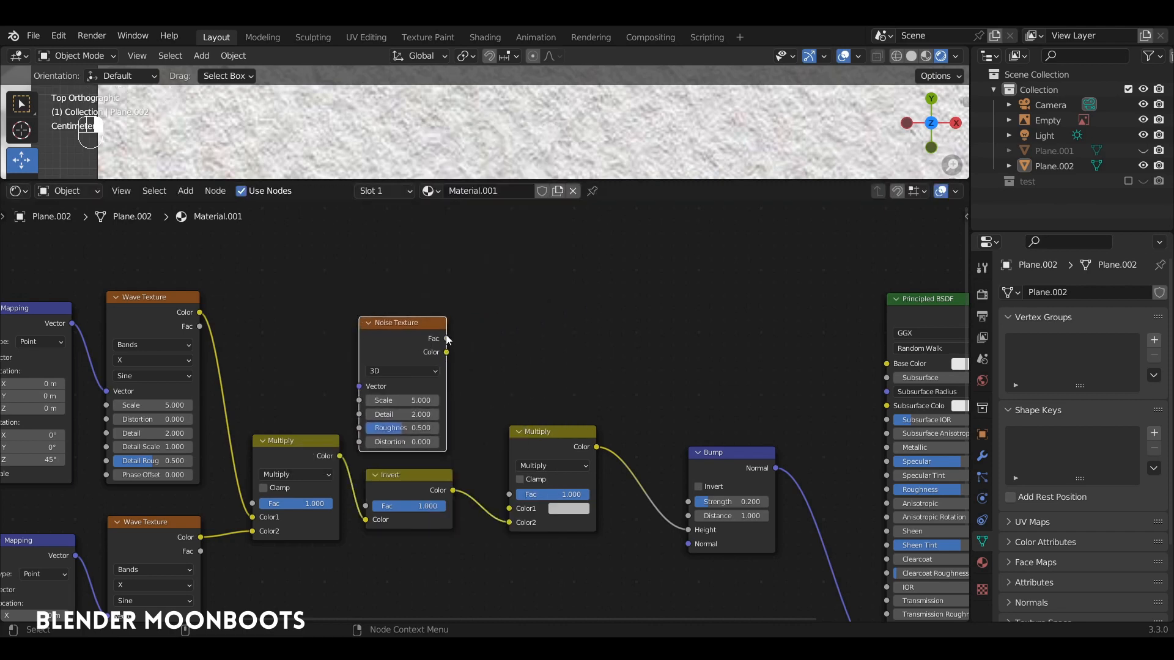
drag(446, 338, 512, 511)
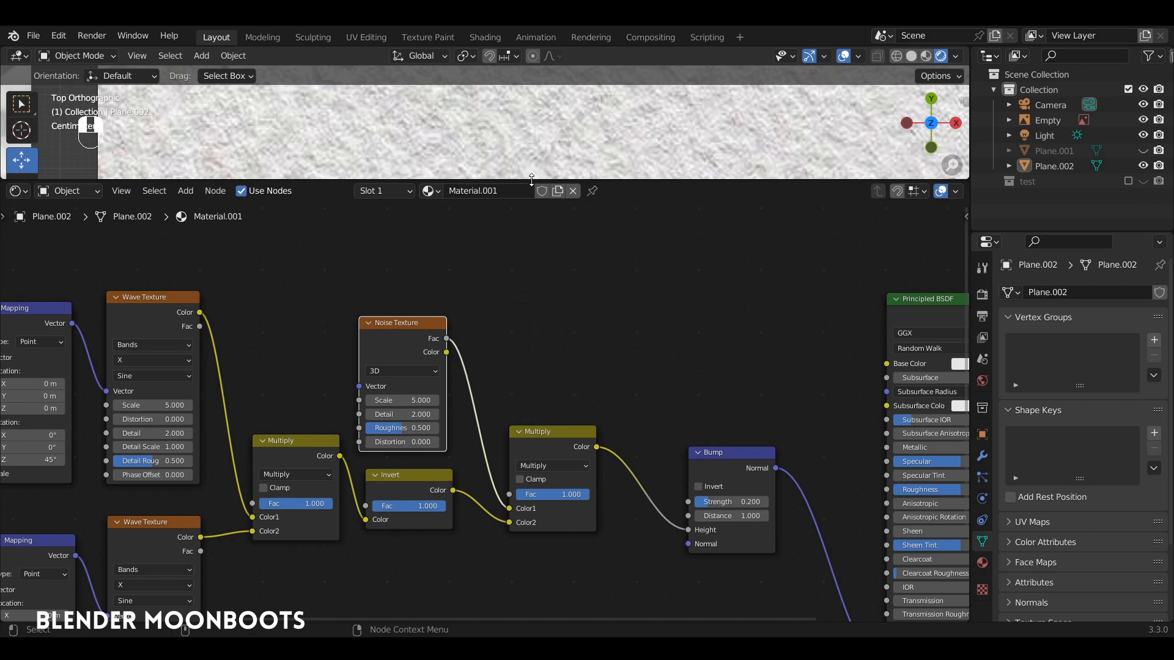
- Preview the new Multiply node's output on the plane and set its Fac to 0.000 to isolate the noise
drag(531, 178, 532, 364)
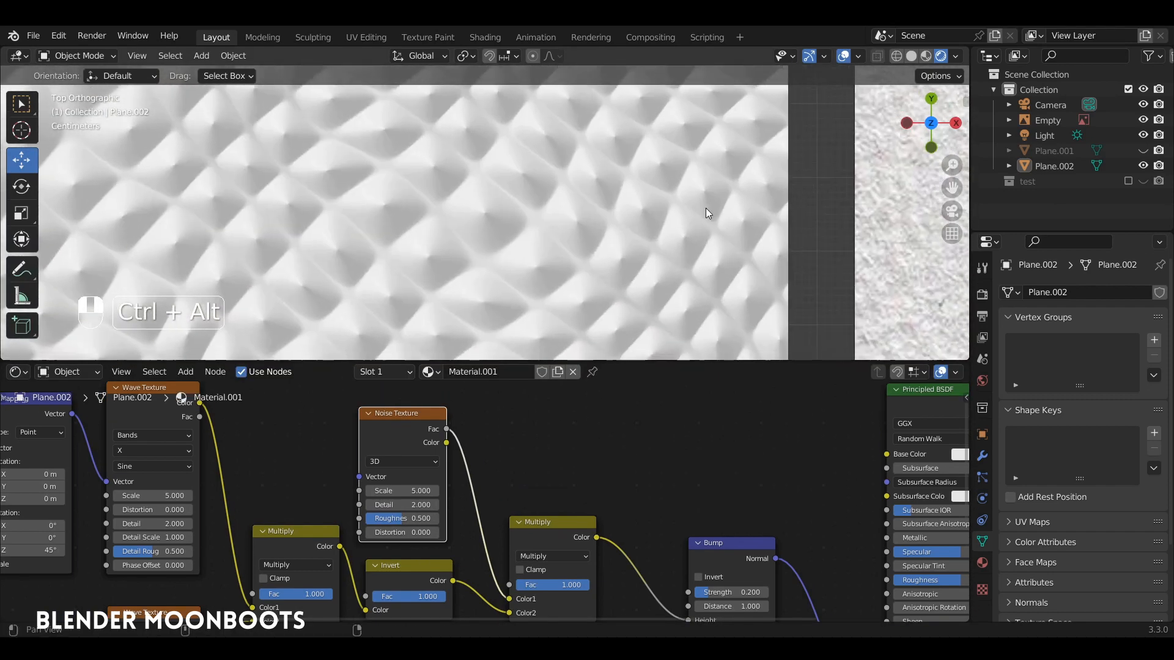
middle_drag(594, 489, 512, 439)
drag(472, 476, 489, 449)
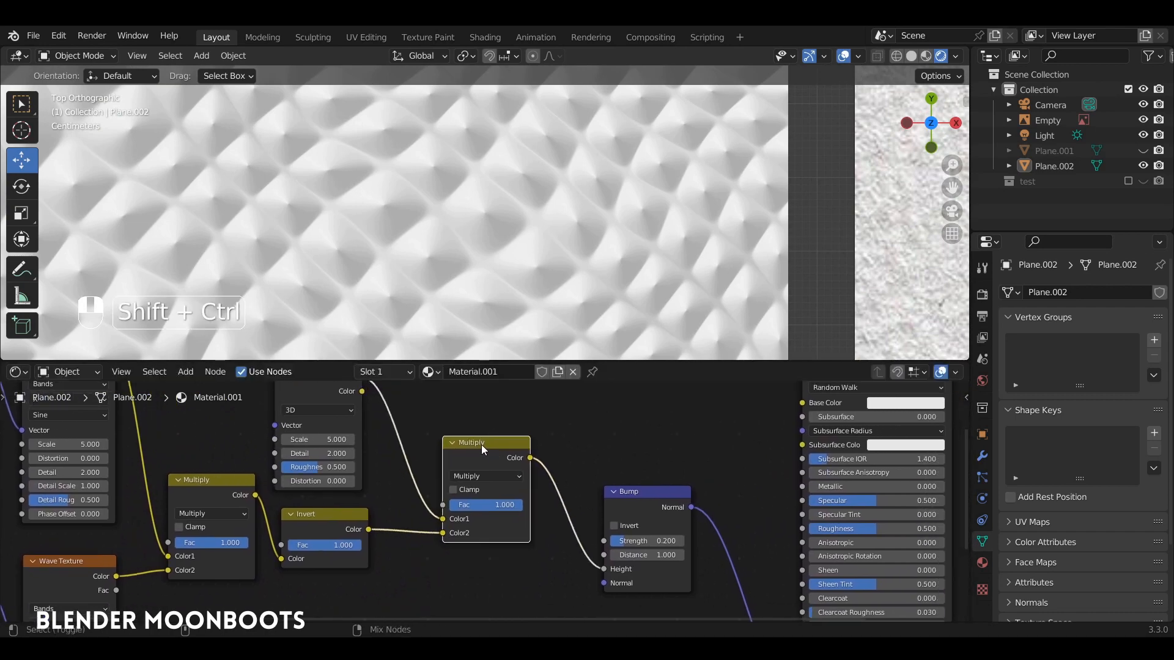
ctrl+shift+click(493, 448)
middle_drag(418, 405, 481, 439)
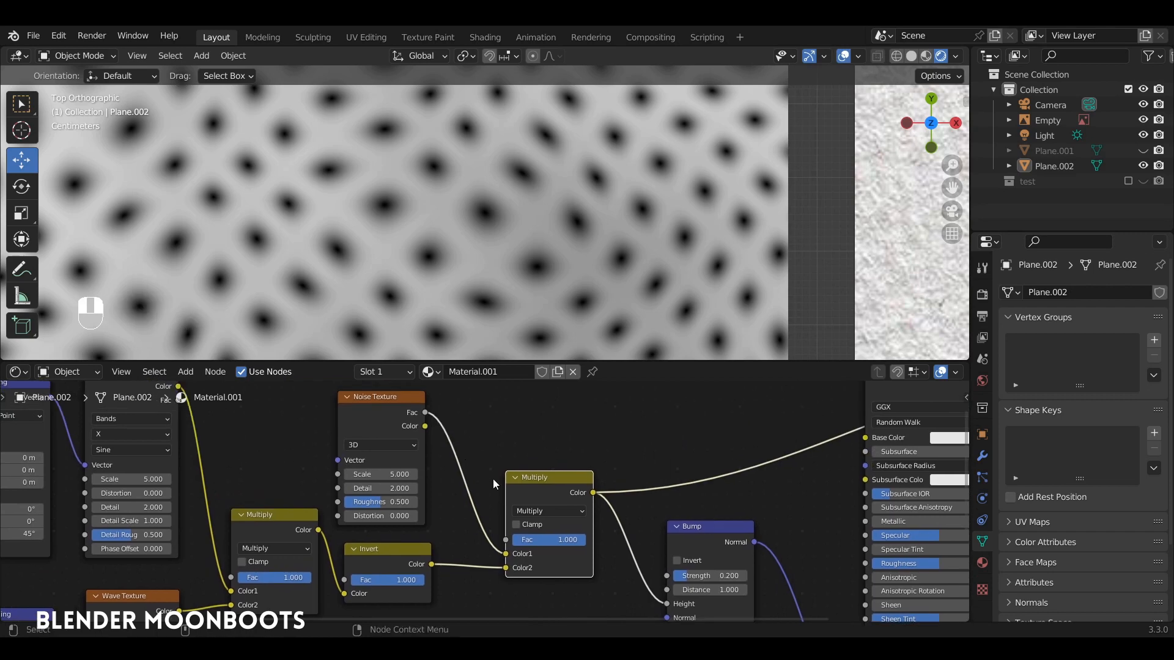
drag(556, 540, 465, 544)
- Set the new Noise Texture's Scale to about 105.176, Roughness to 1.000 and Distortion to 0.163
alt+shift+scroll(435, 284, down, 4)
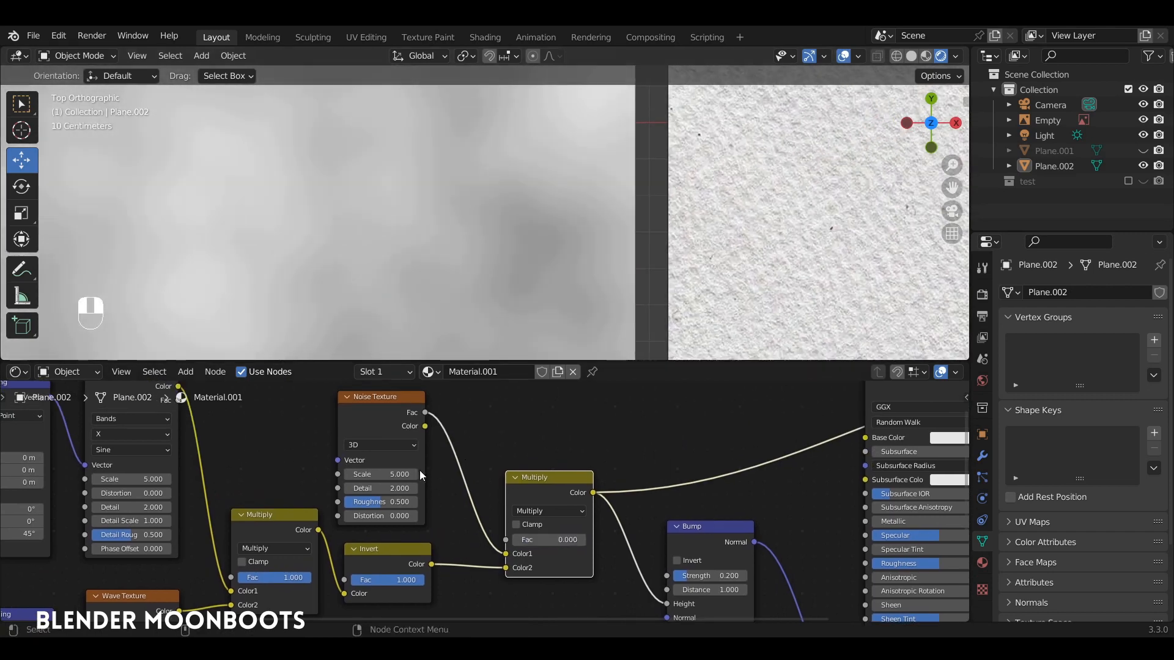
alt+shift+scroll(468, 291, down, 2)
alt+shift+scroll(468, 306, down, 3)
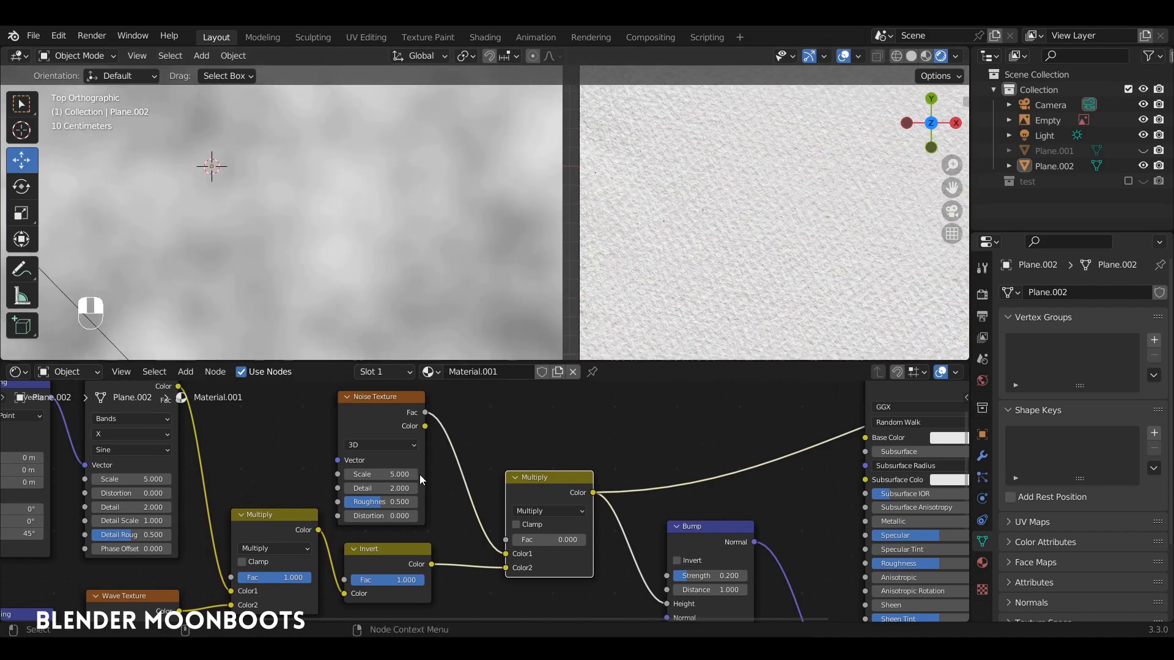
drag(415, 474, 559, 467)
alt+shift+scroll(568, 263, up, 3)
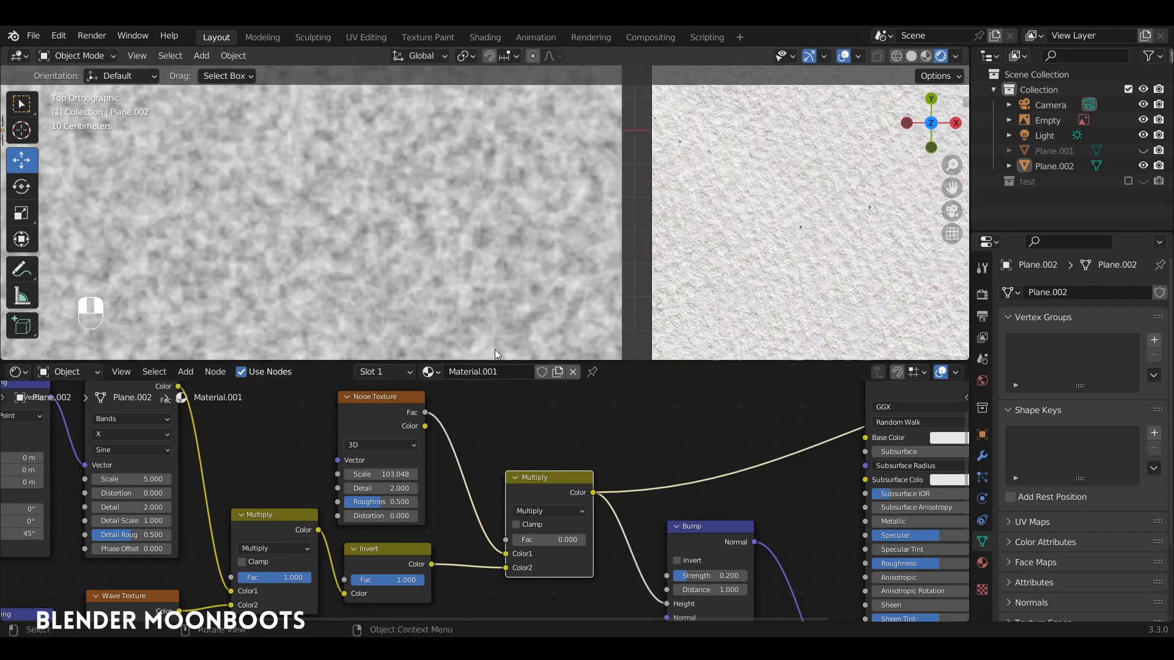
drag(412, 474, 452, 471)
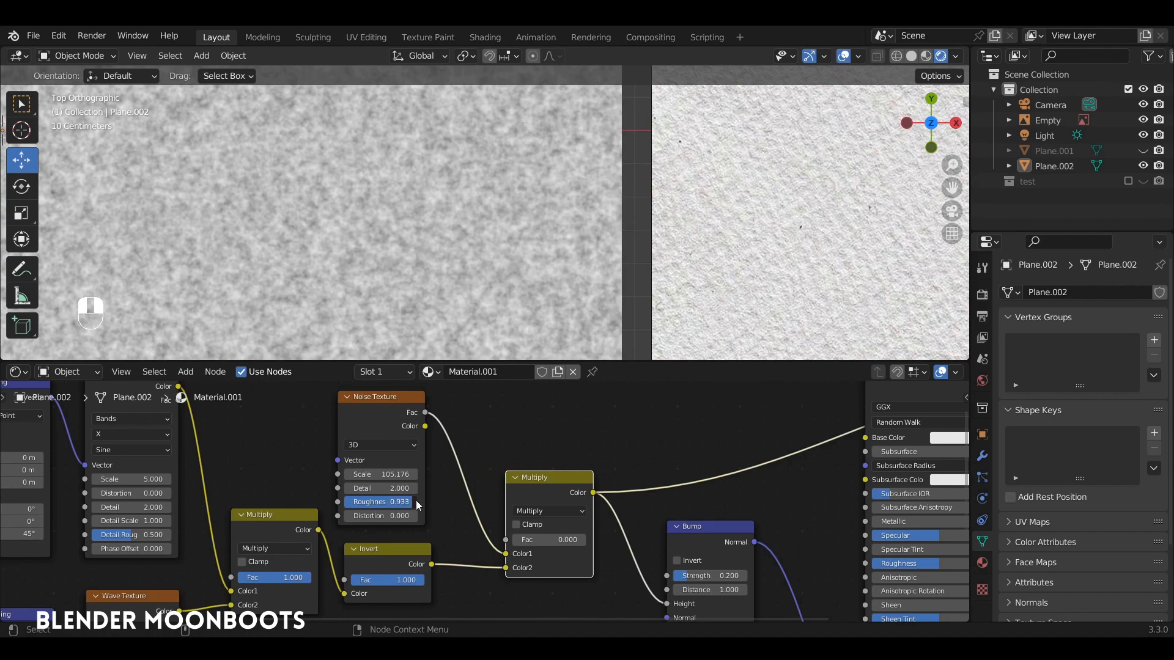
alt+shift+scroll(489, 263, up, 3)
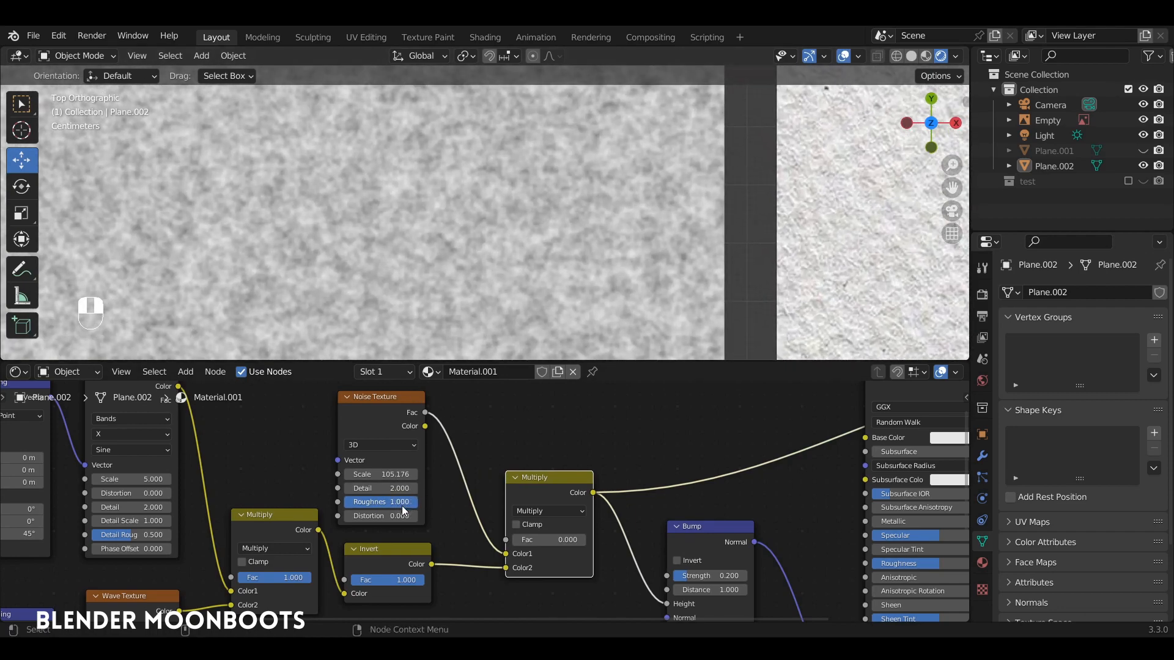
drag(413, 515, 444, 515)
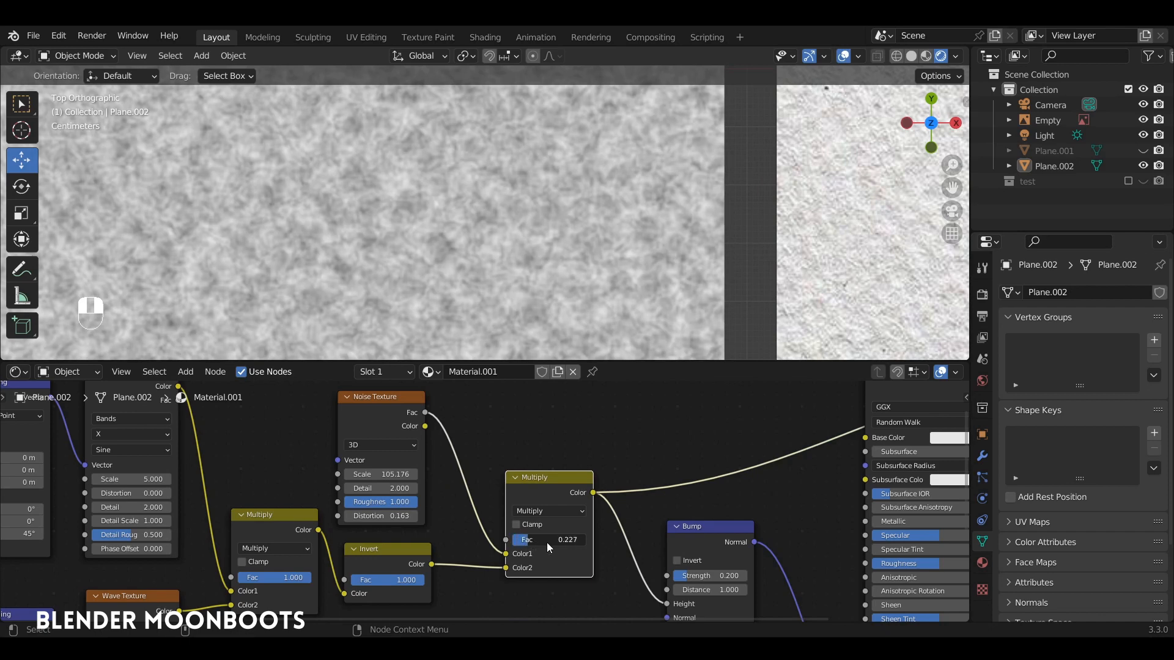
- Set the new Multiply node's Fac to 0.700 and switch the preview back to the Principled BSDF
drag(553, 544, 559, 545)
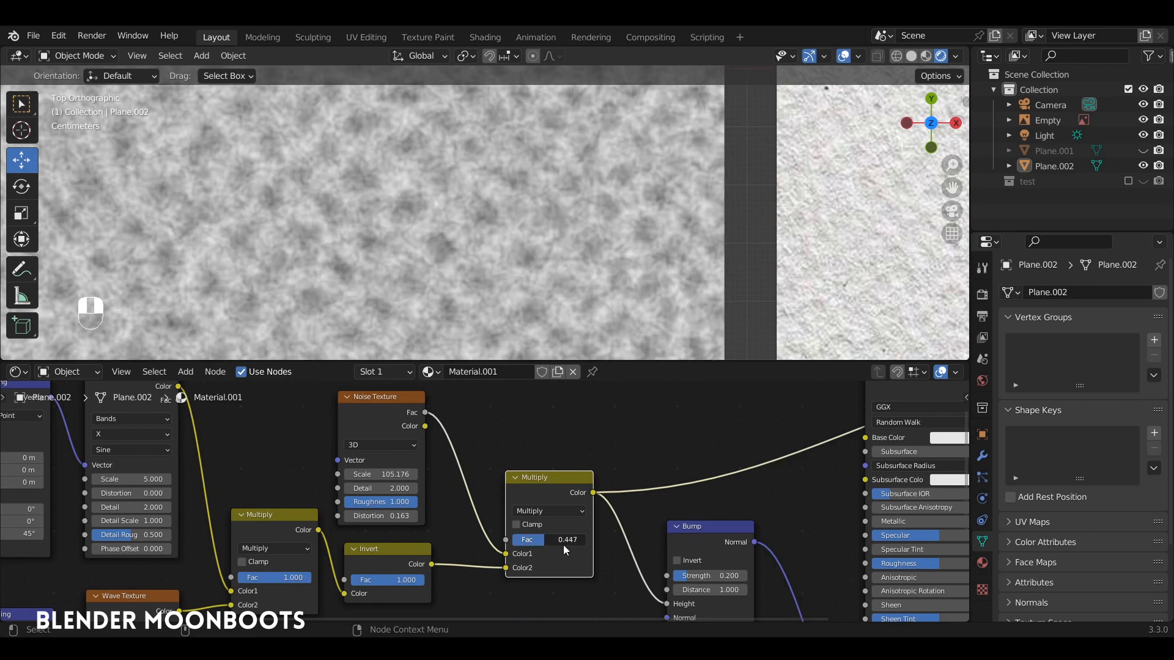
drag(575, 544, 577, 548)
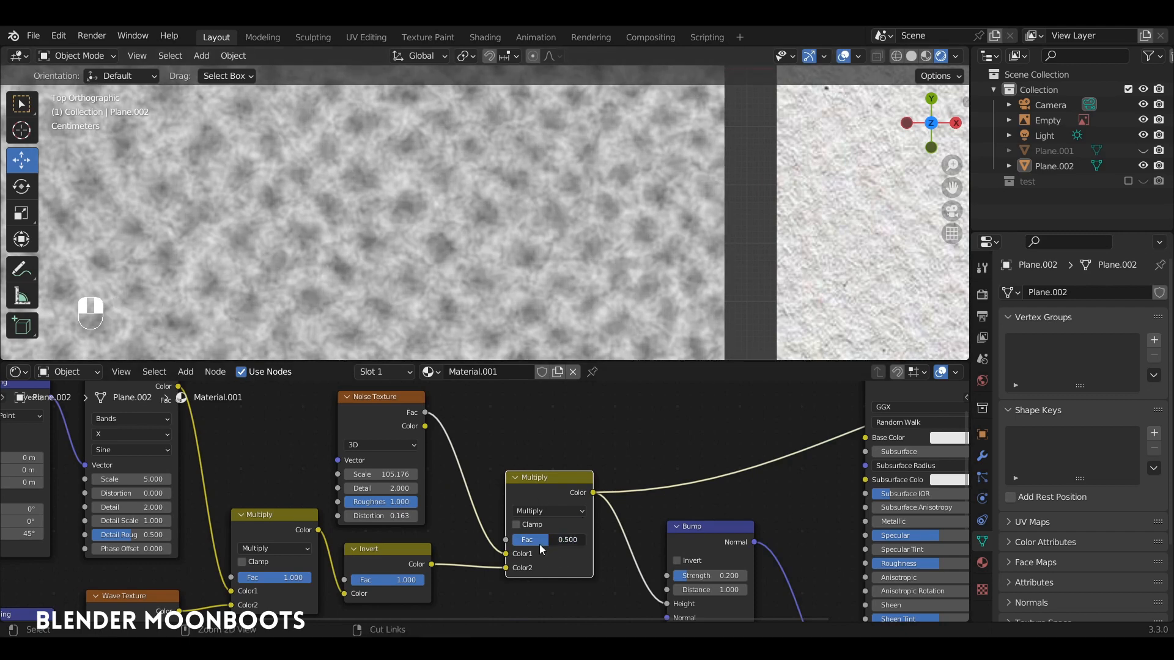
scroll(586, 479, down, 3)
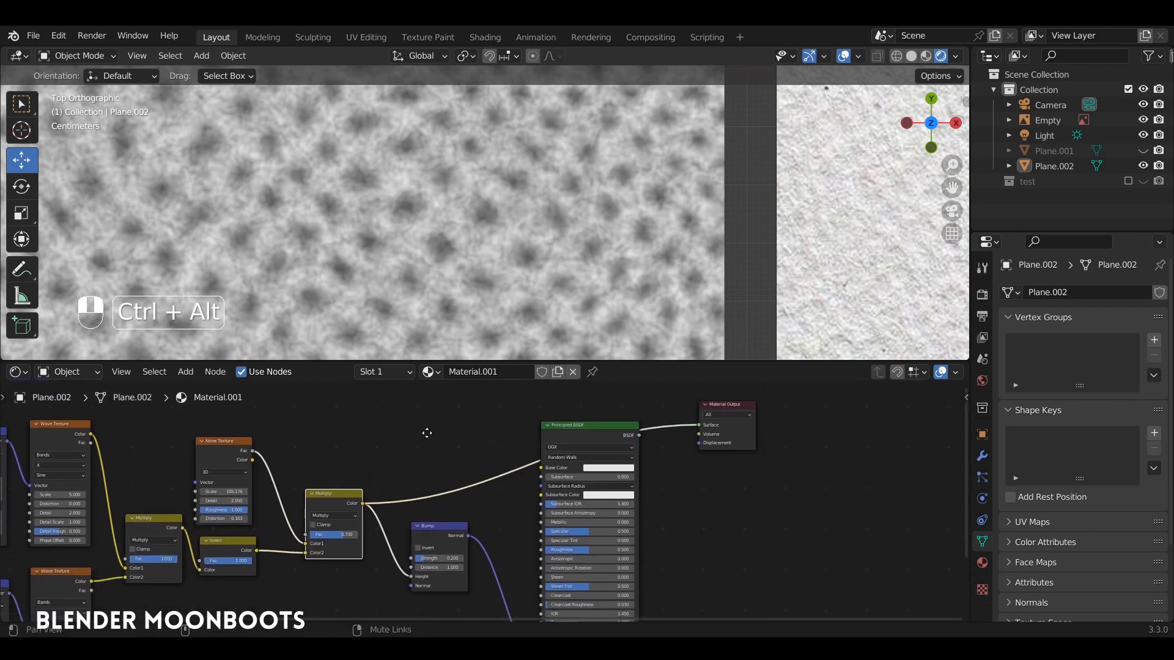
key(shift+ctrl)
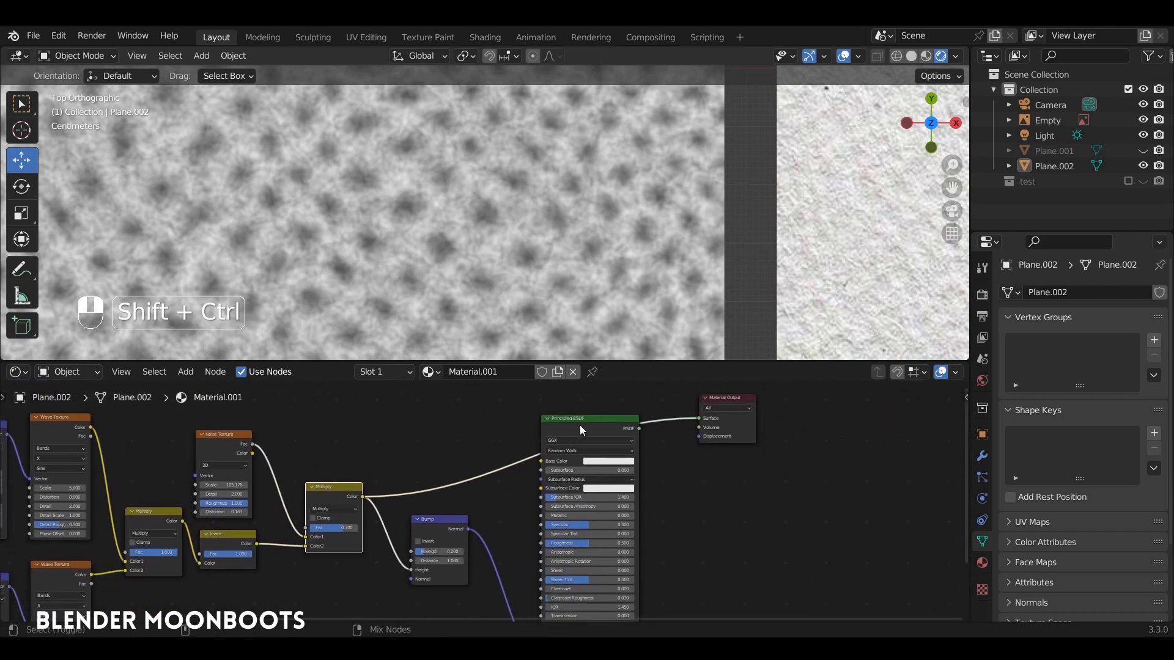
ctrl+shift+click(578, 421)
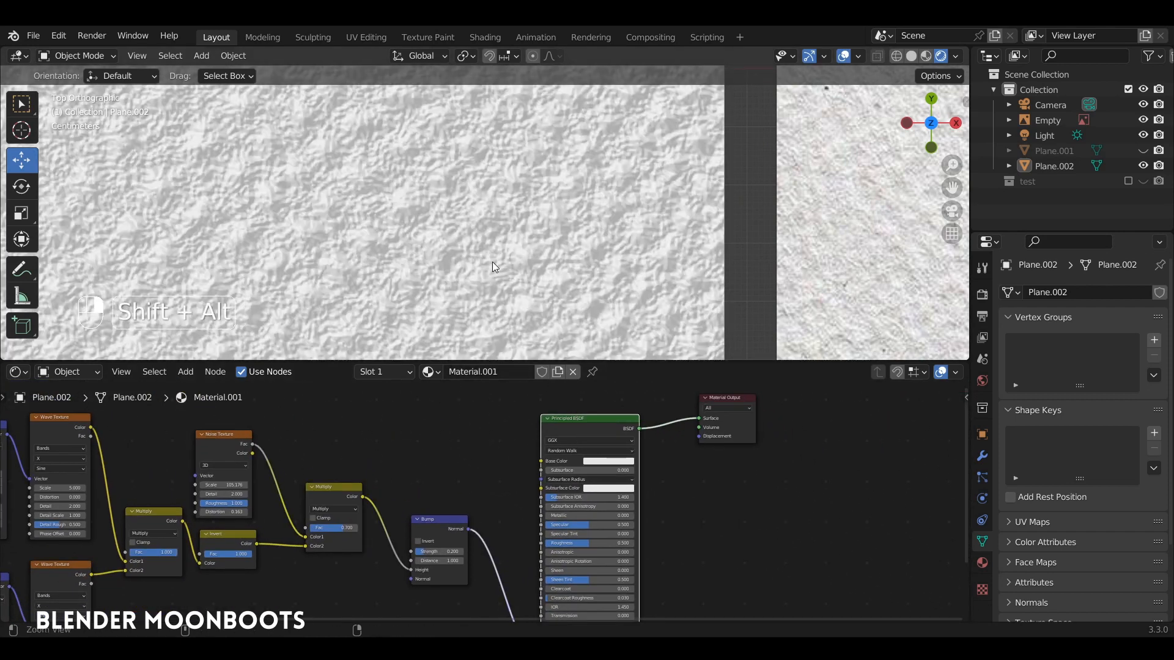
- Set the Bump node's Strength to 0.153 while comparing the plane with the paper reference
mouse_move(493, 261)
alt+shift+middle_down()
mouse_move(476, 333)
mouse_move(487, 288)
mouse_move(463, 334)
alt+shift+middle_up()
scroll(428, 520, up, 4)
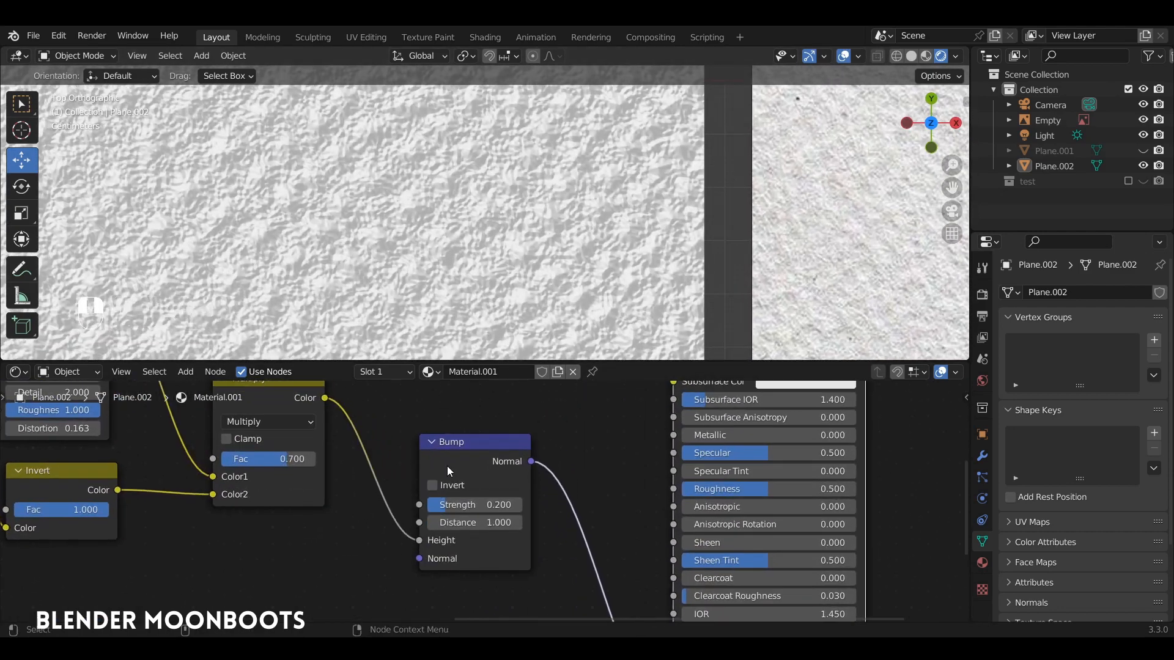
drag(428, 505, 432, 512)
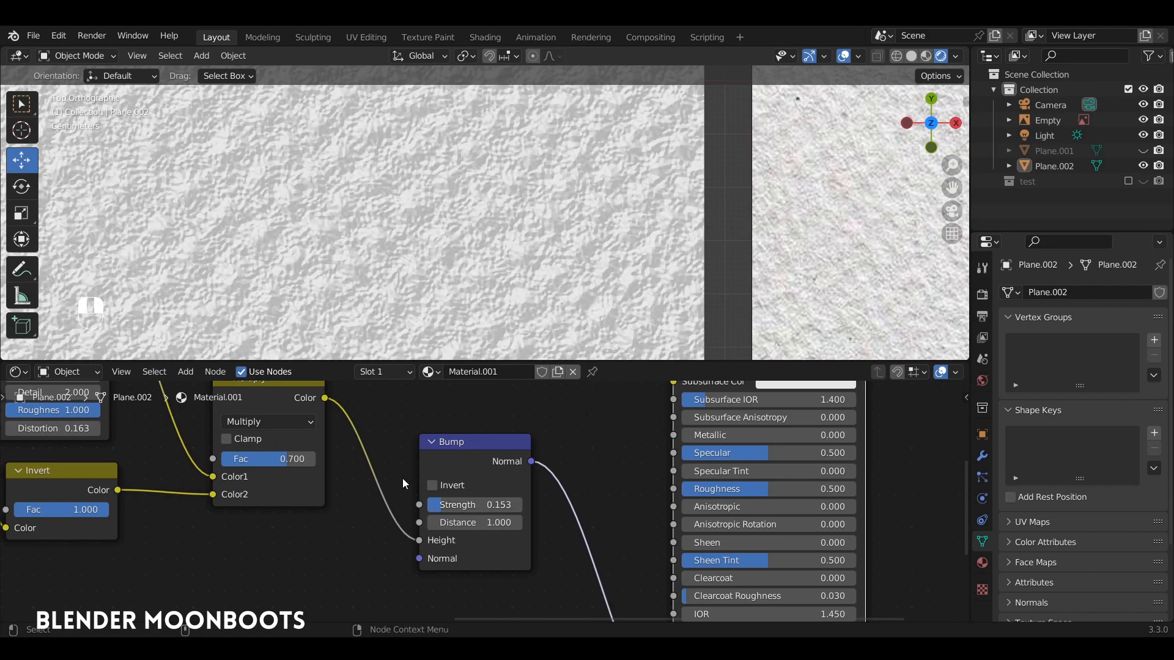
ctrl+alt+drag(360, 400, 625, 452)
ctrl+alt+drag(396, 464, 421, 470)
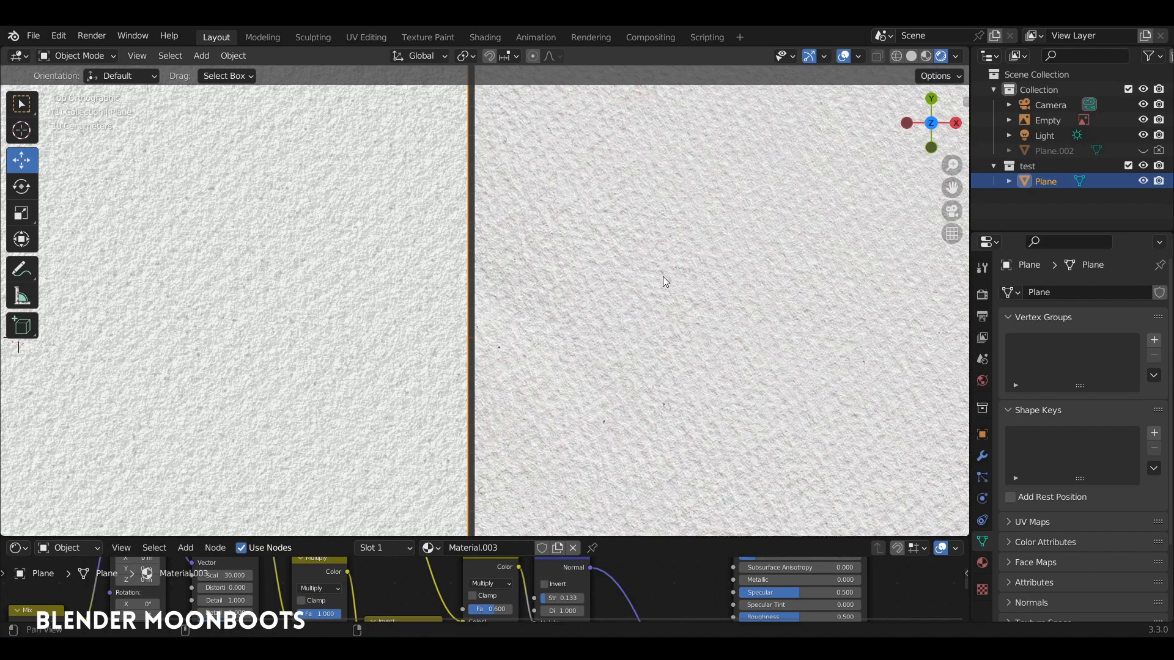
- Compare the test collection's plane with the paper reference and examine the node tree of Material.003
shift+middle_drag(663, 277, 791, 266)
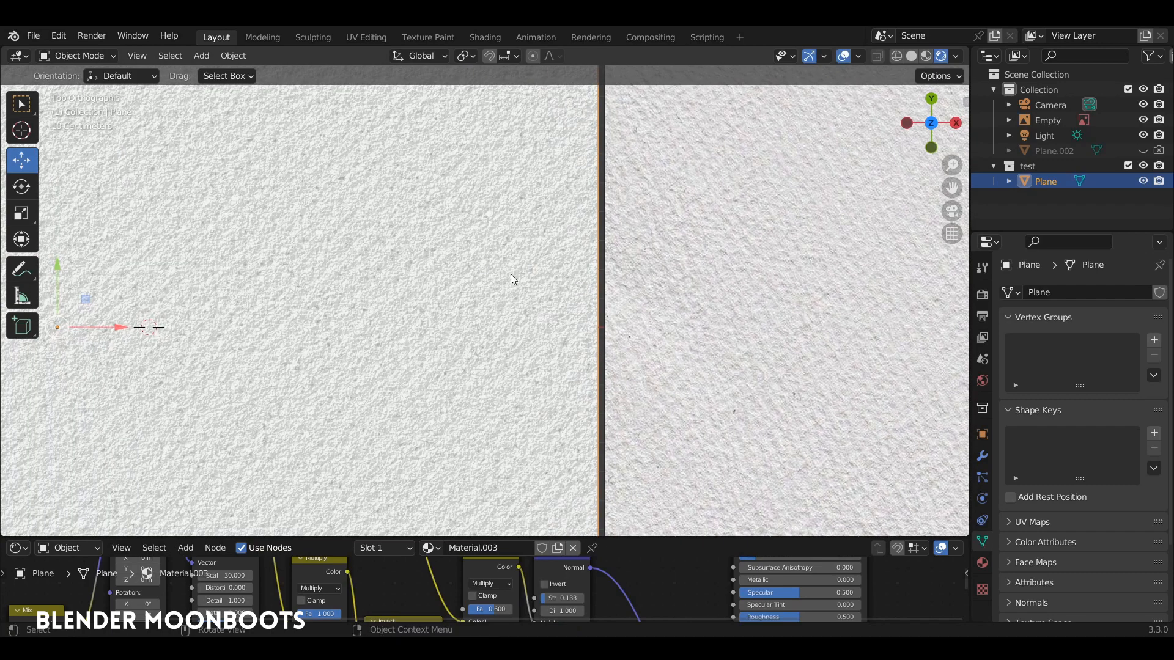
shift+middle_drag(644, 273, 555, 284)
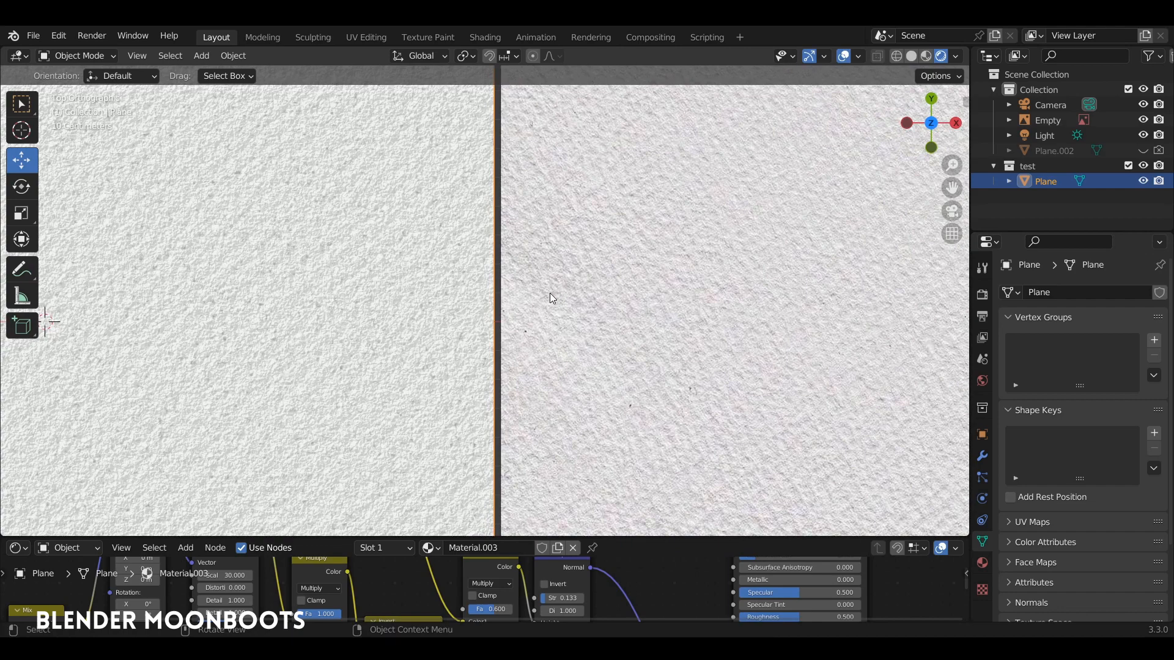
scroll(565, 299, up, 2)
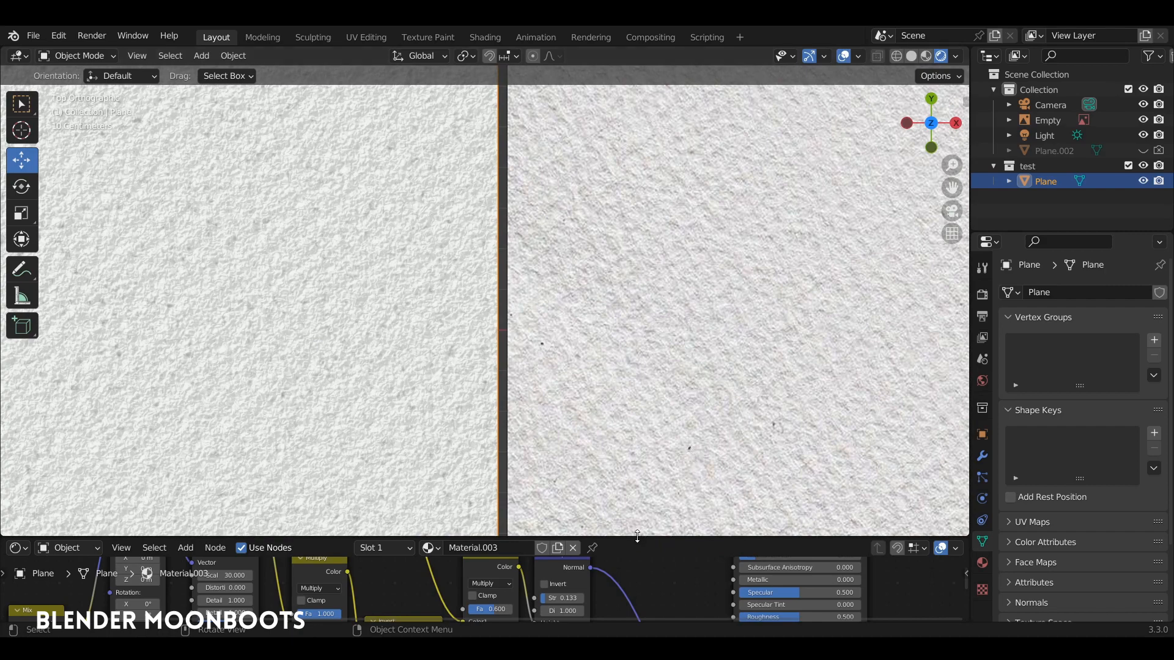
drag(653, 538, 657, 275)
middle_drag(664, 471, 666, 510)
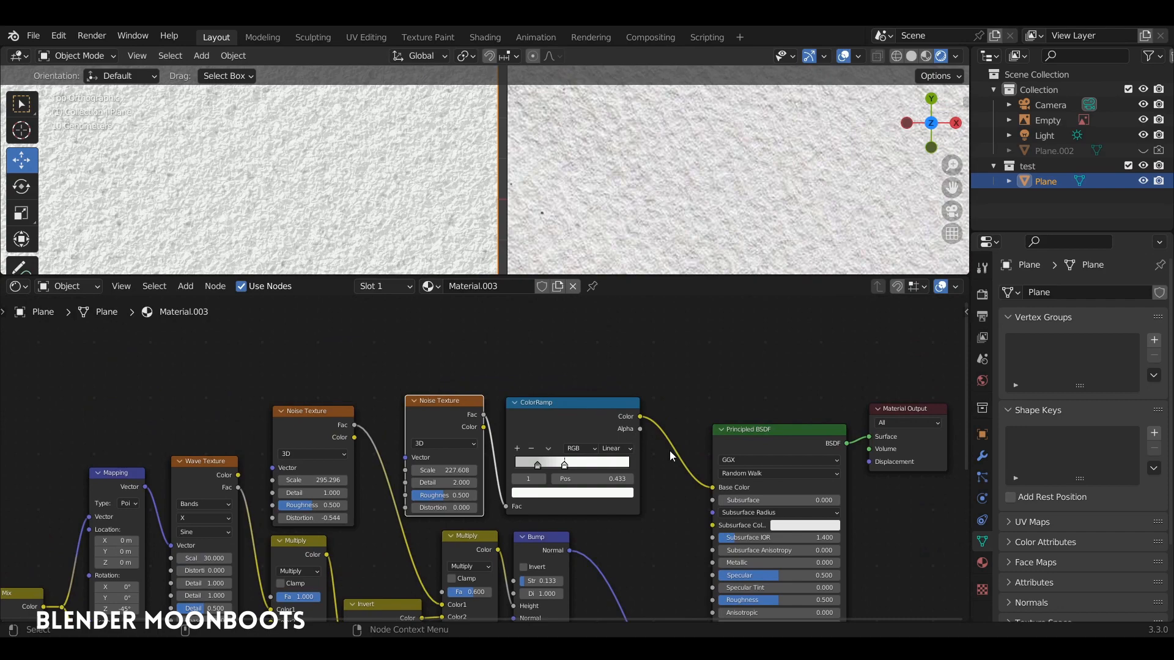
scroll(665, 377, down, 2)
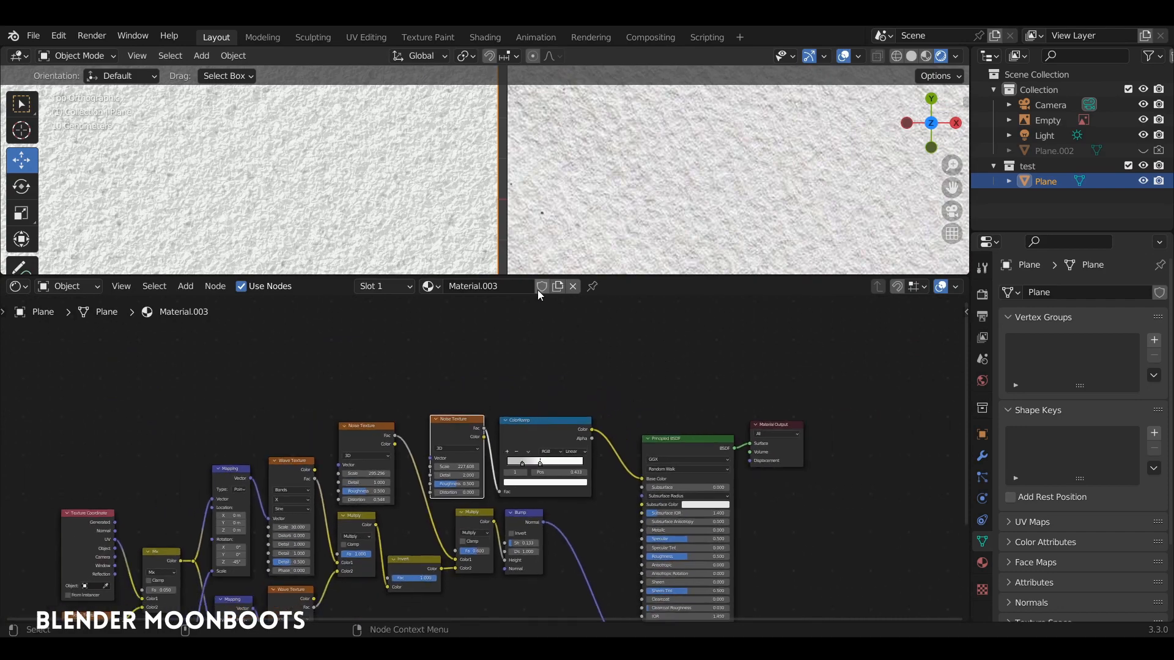
mouse_move(536, 275)
mouse_down()
mouse_move(536, 347)
mouse_move(536, 271)
mouse_up()
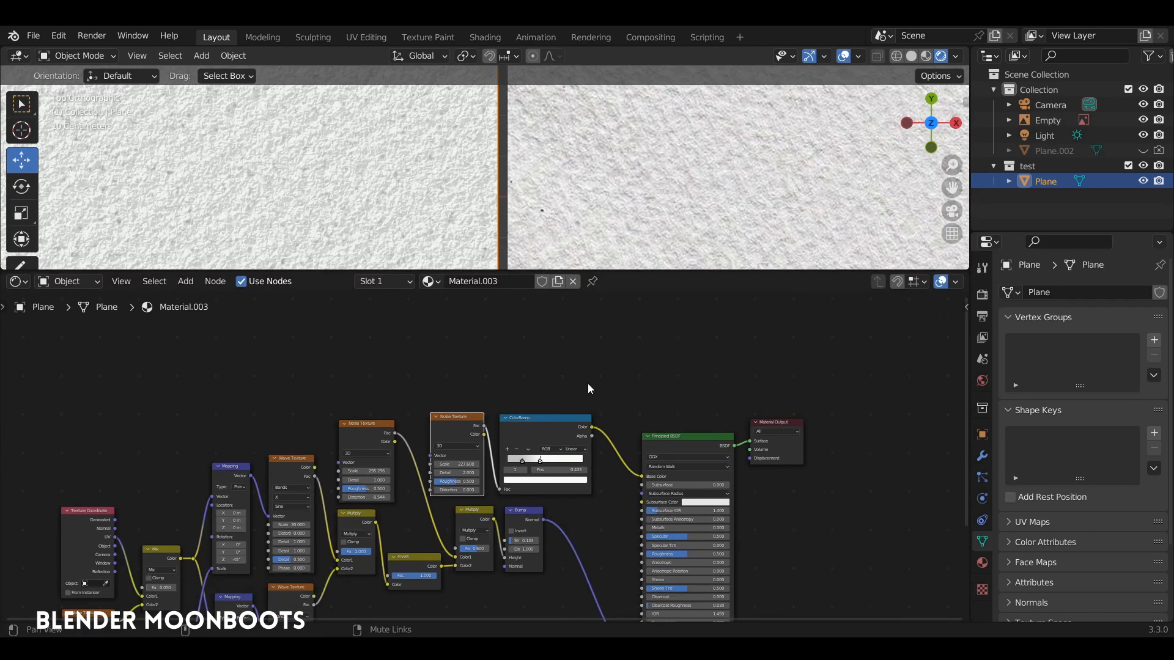
- Examine the complete Material.003 node tree in a maximized node editor, from Texture Coordinate to Material Output, and restore the split layout
key(Home)
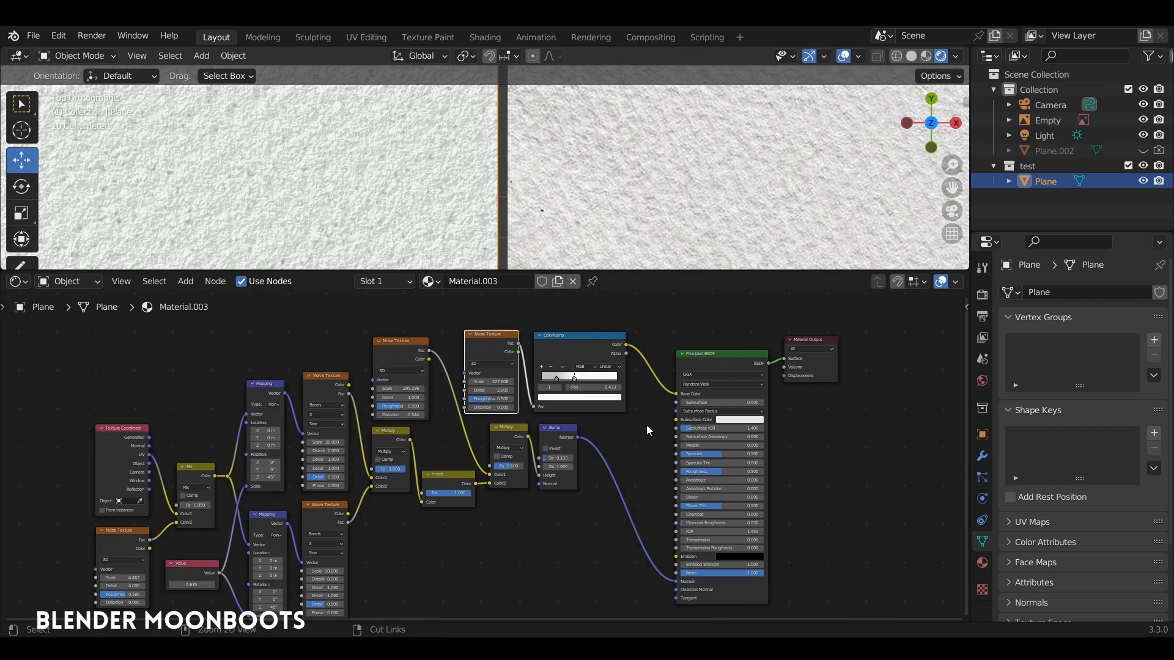
key(ctrl+space)
middle_drag(677, 421, 689, 384)
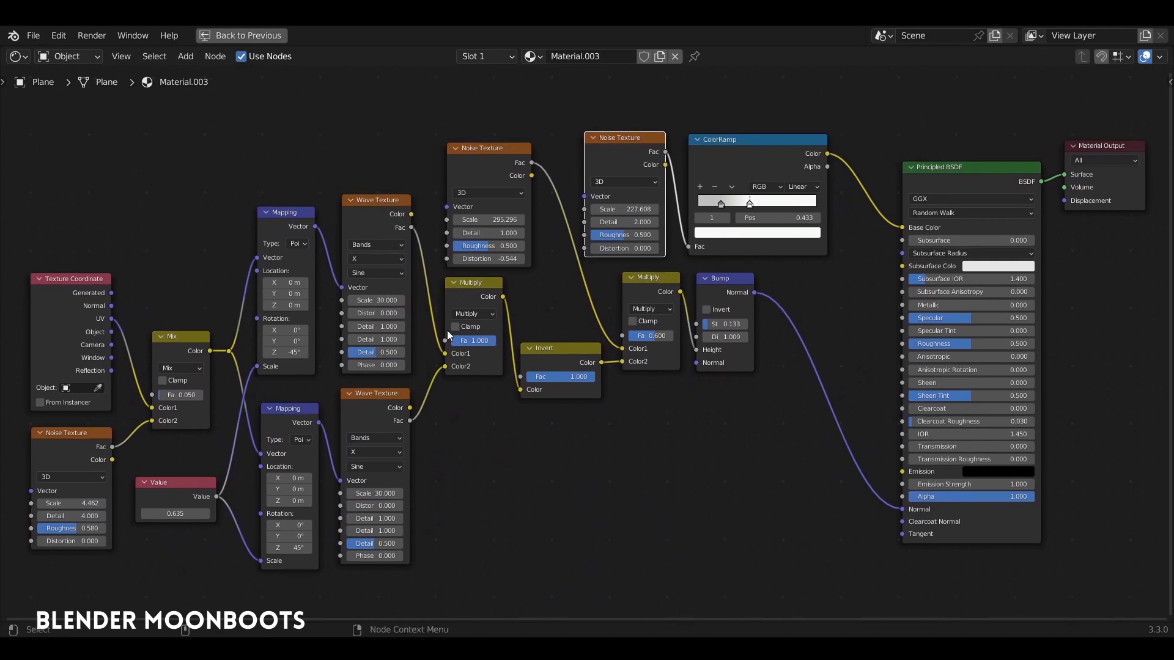
click(488, 283)
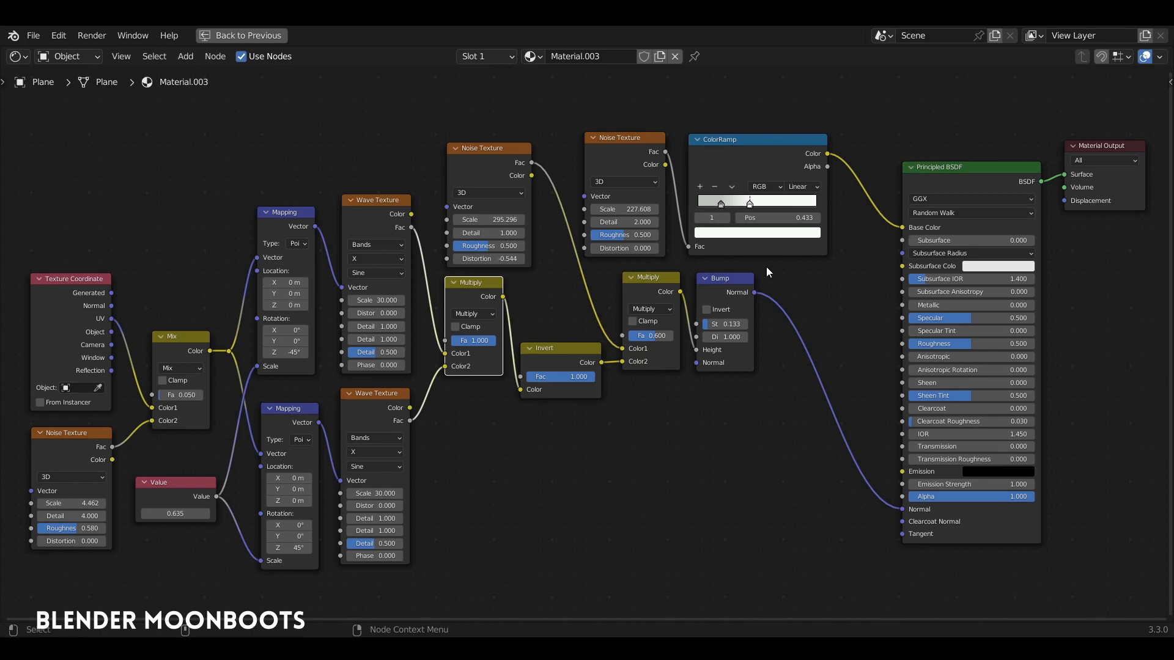
key(ctrl+space)
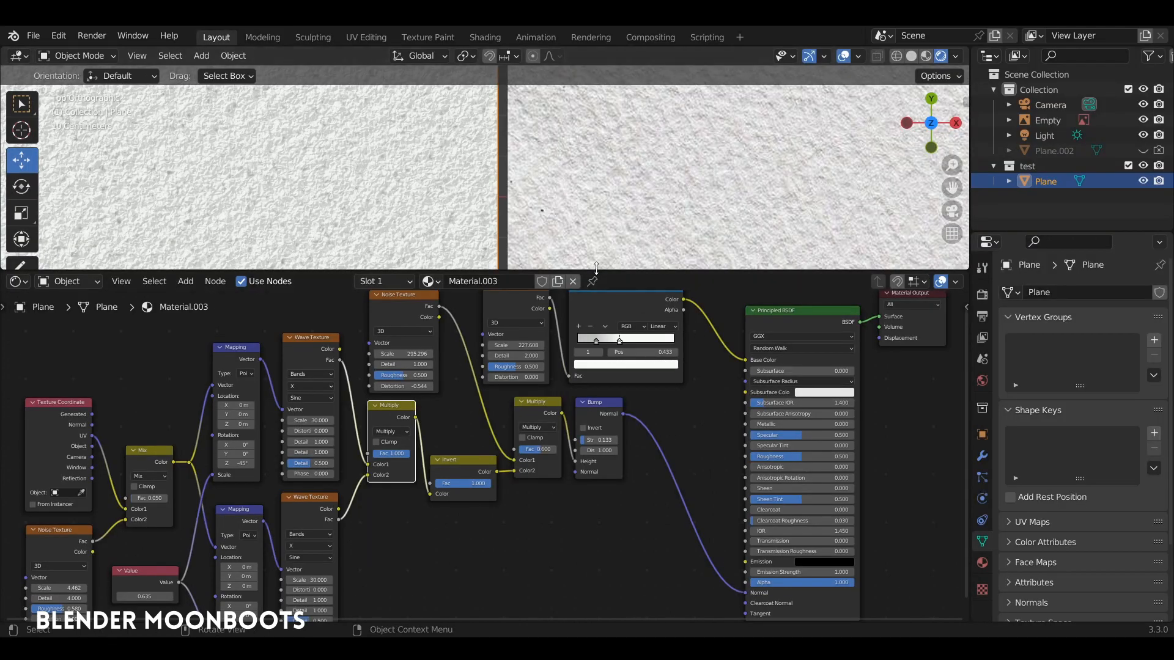
- Enlarge the 3D viewport and compare the procedural paper plane with the paper photo from farther away
drag(596, 269, 595, 530)
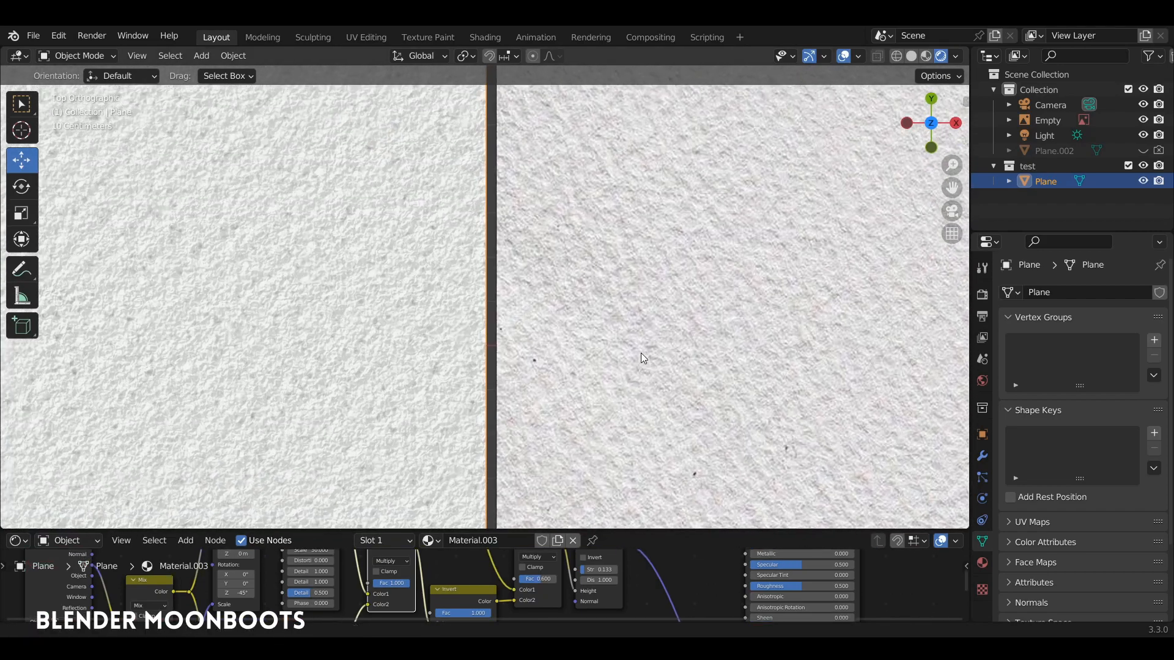
scroll(650, 332, down, 5)
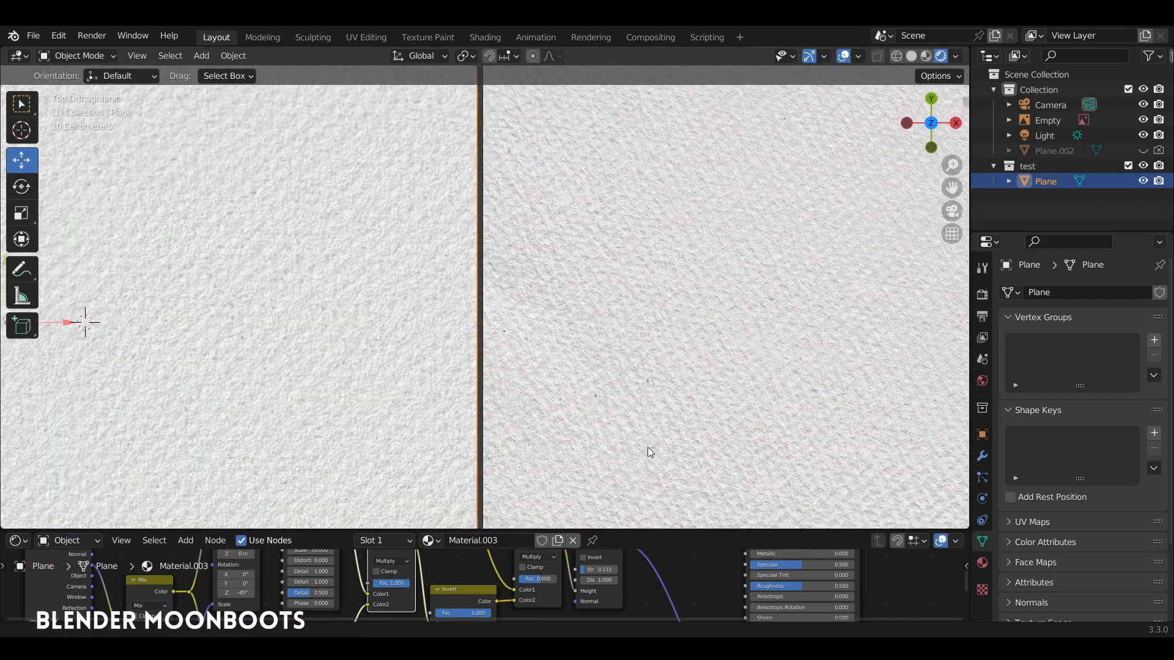
scroll(650, 434, down, 3)
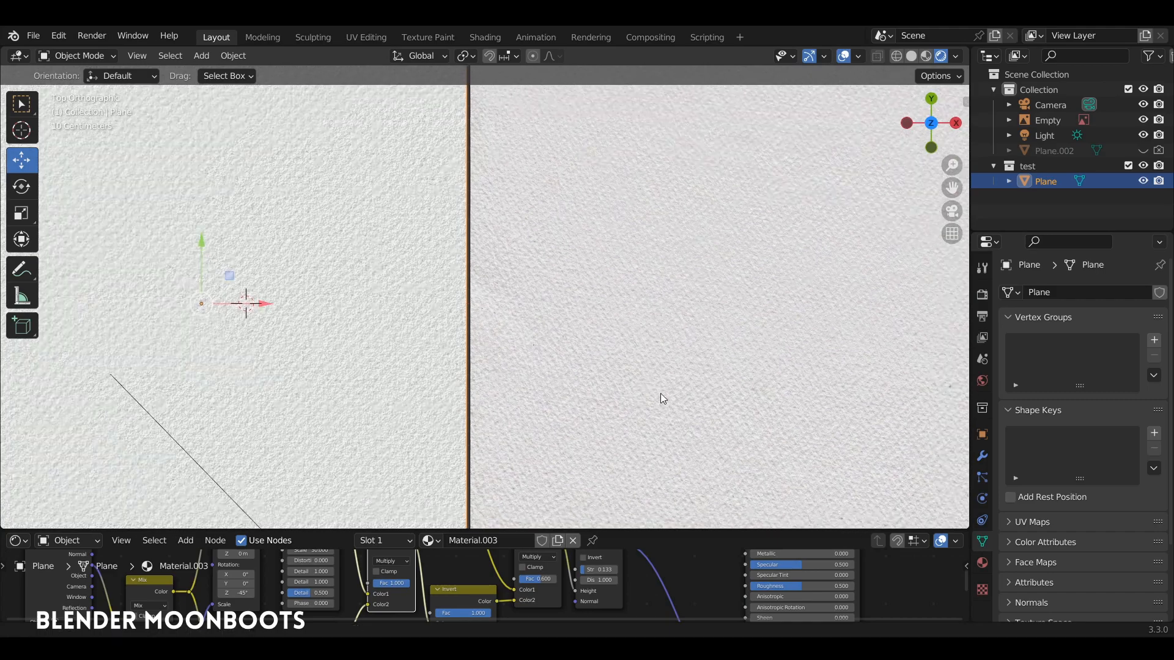